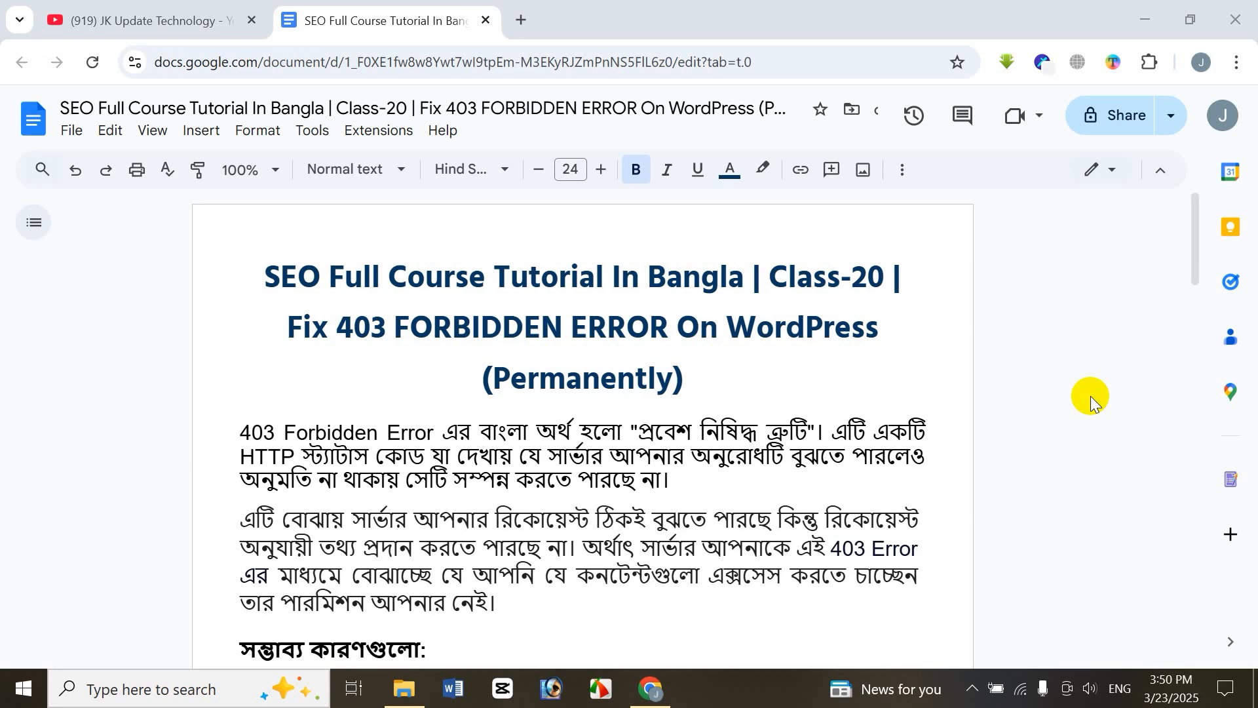
- Switch to the JK Update Technology YouTube channel and look through its SEO Full Course videos from Class-19 back to Class-01
click(219, 19)
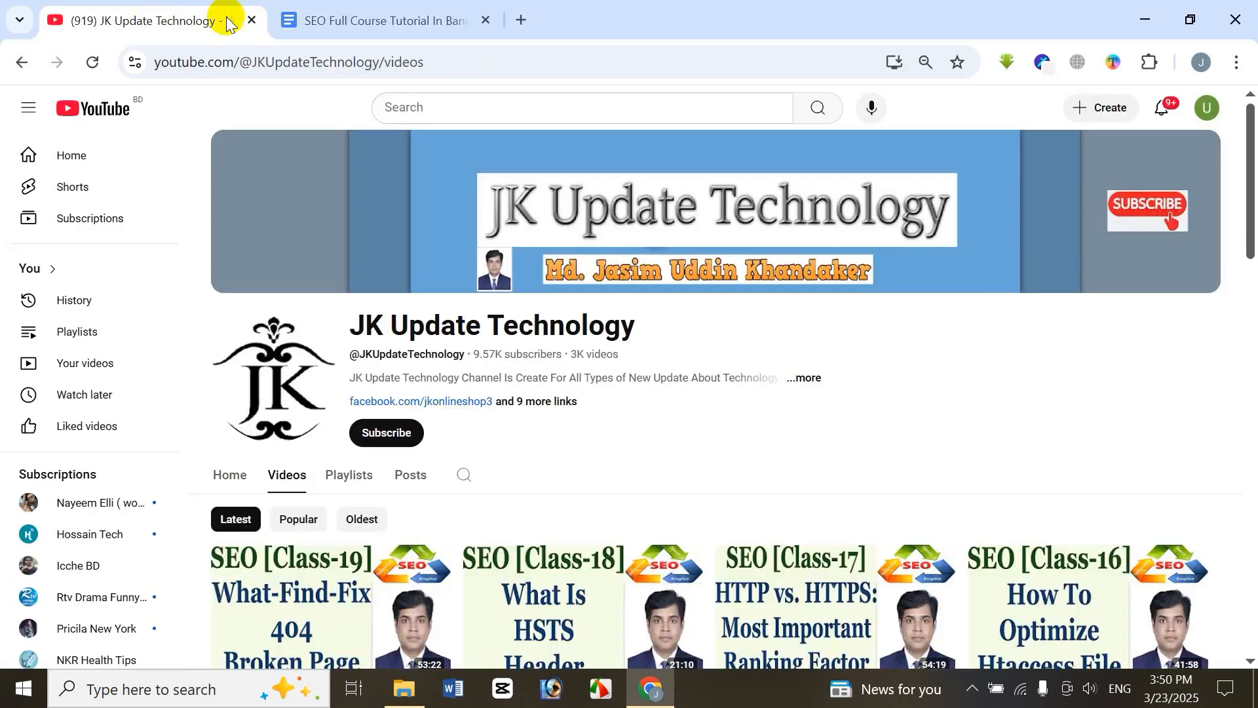
scroll(642, 327, down, 1)
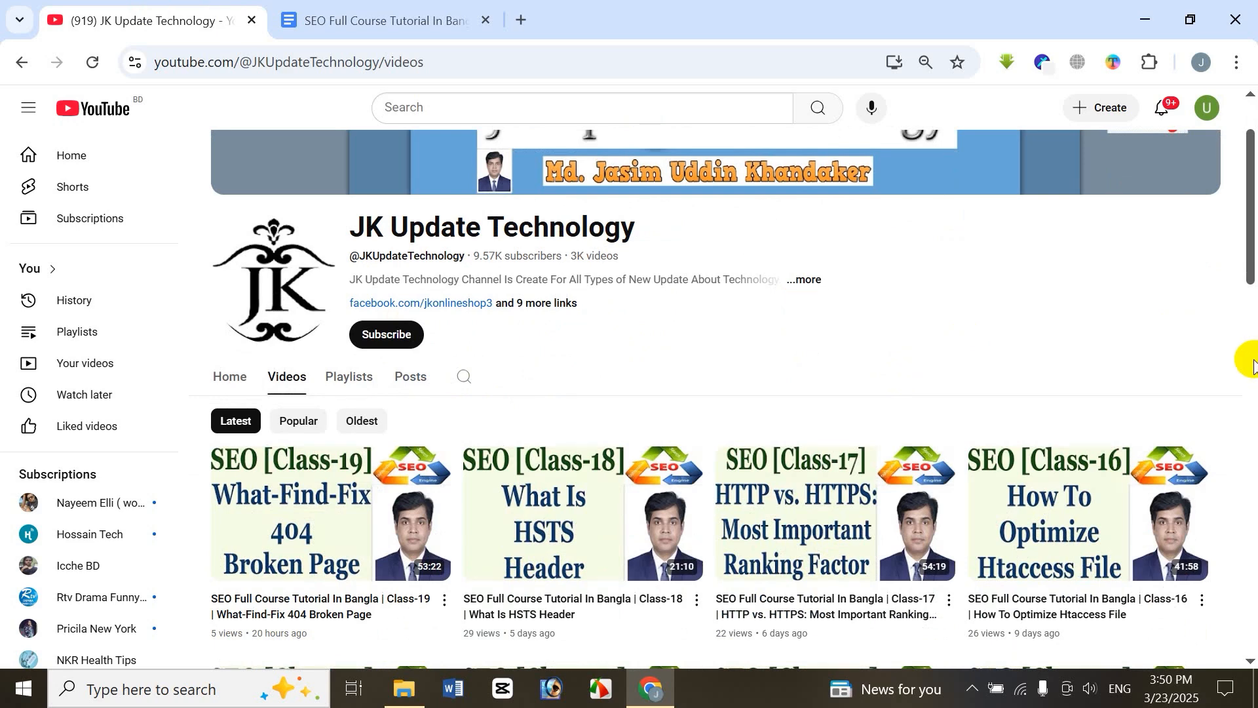
scroll(1118, 301, down, 3)
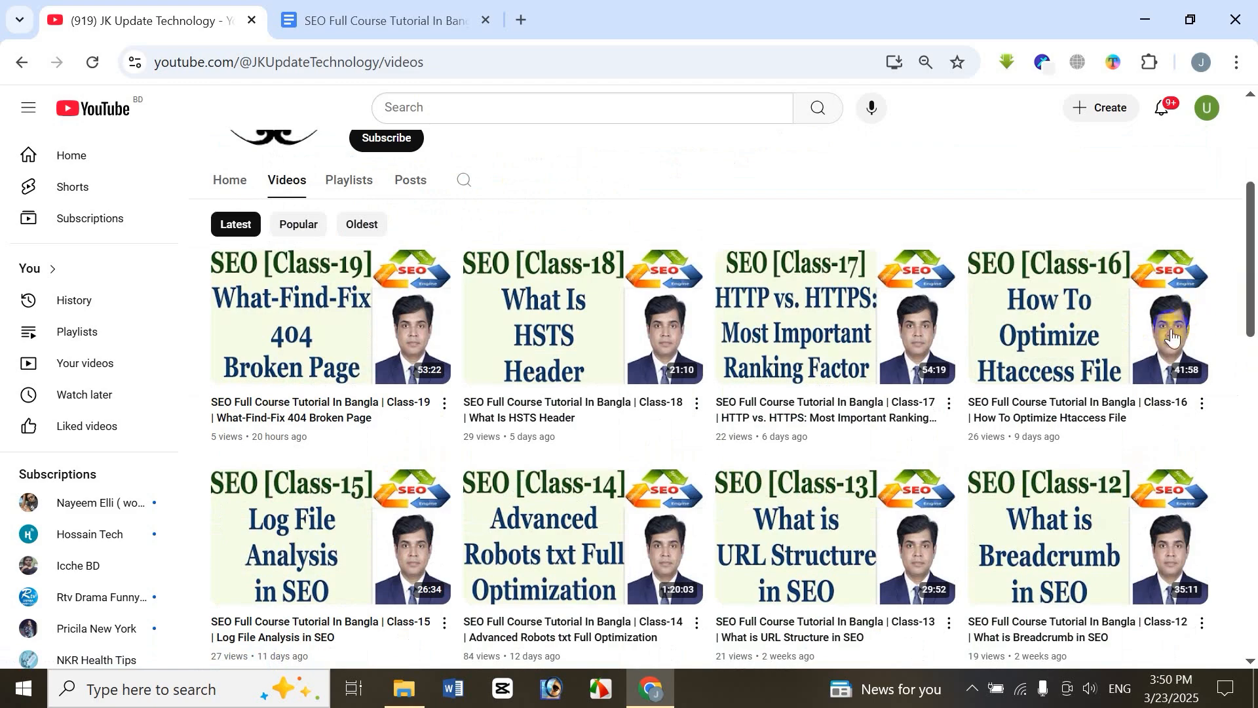
scroll(1248, 393, down, 3)
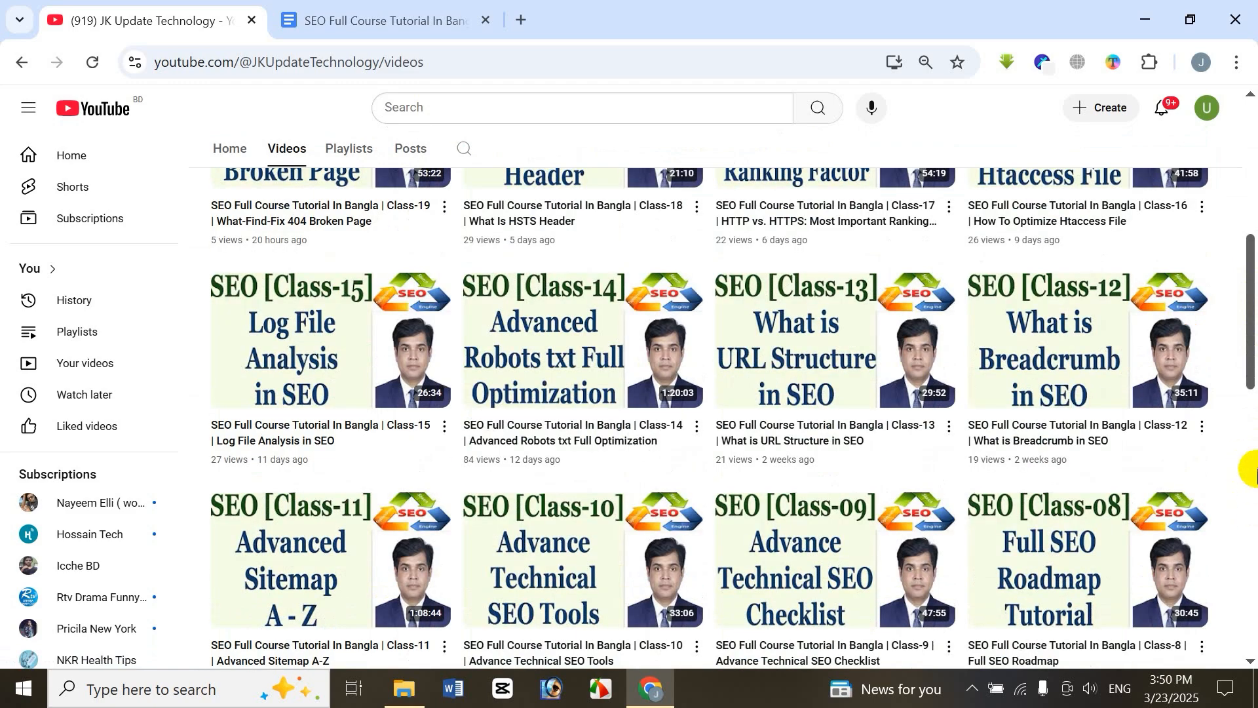
scroll(1248, 475, down, 2)
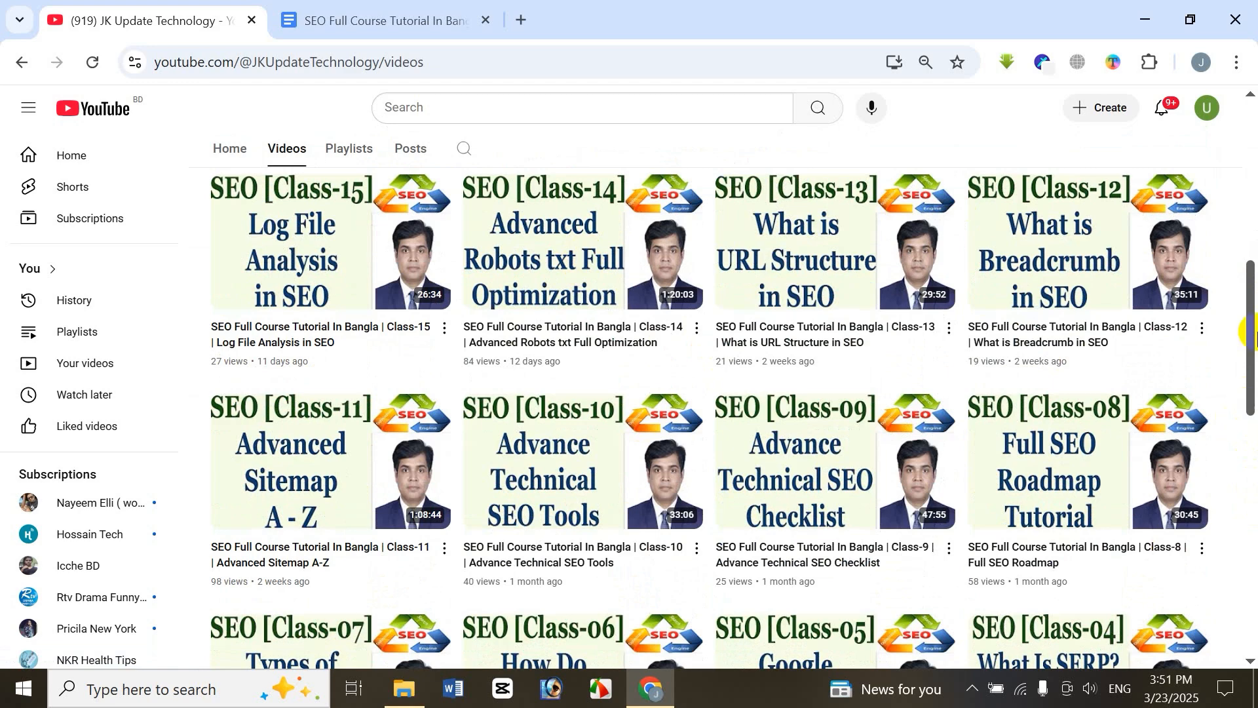
drag(1249, 331, 1247, 384)
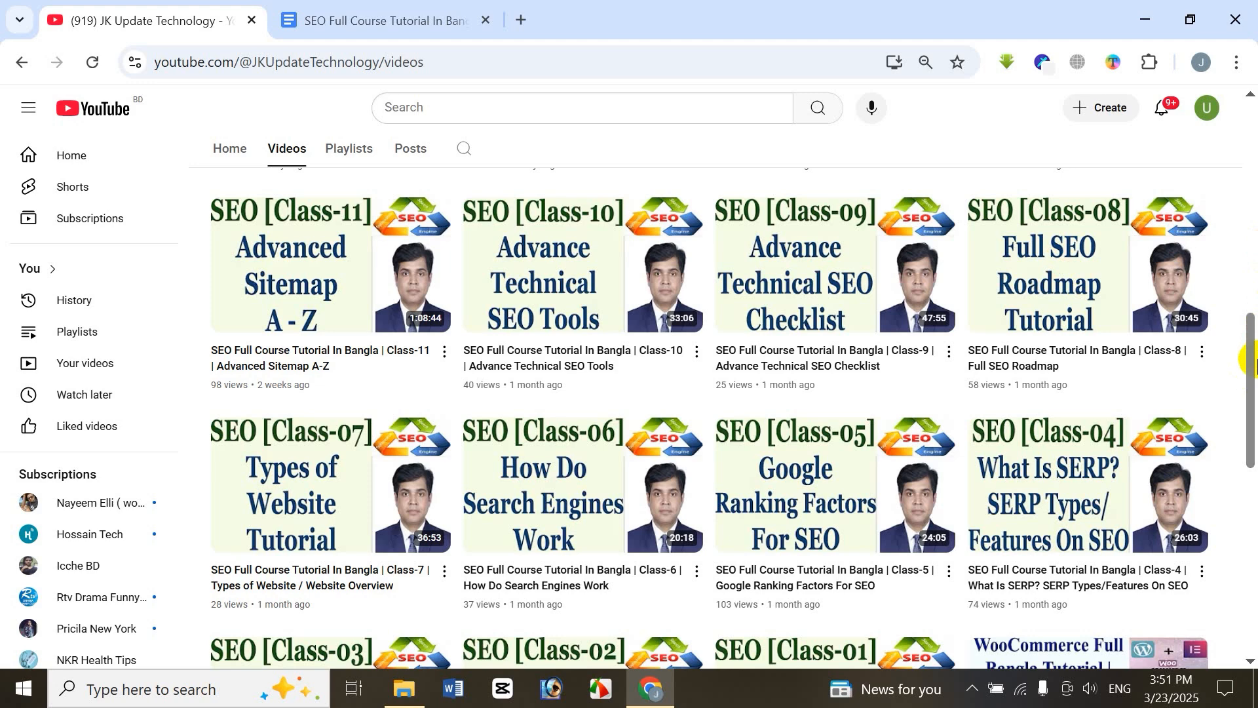
scroll(1247, 368, down, 1)
scroll(1247, 368, down, 3)
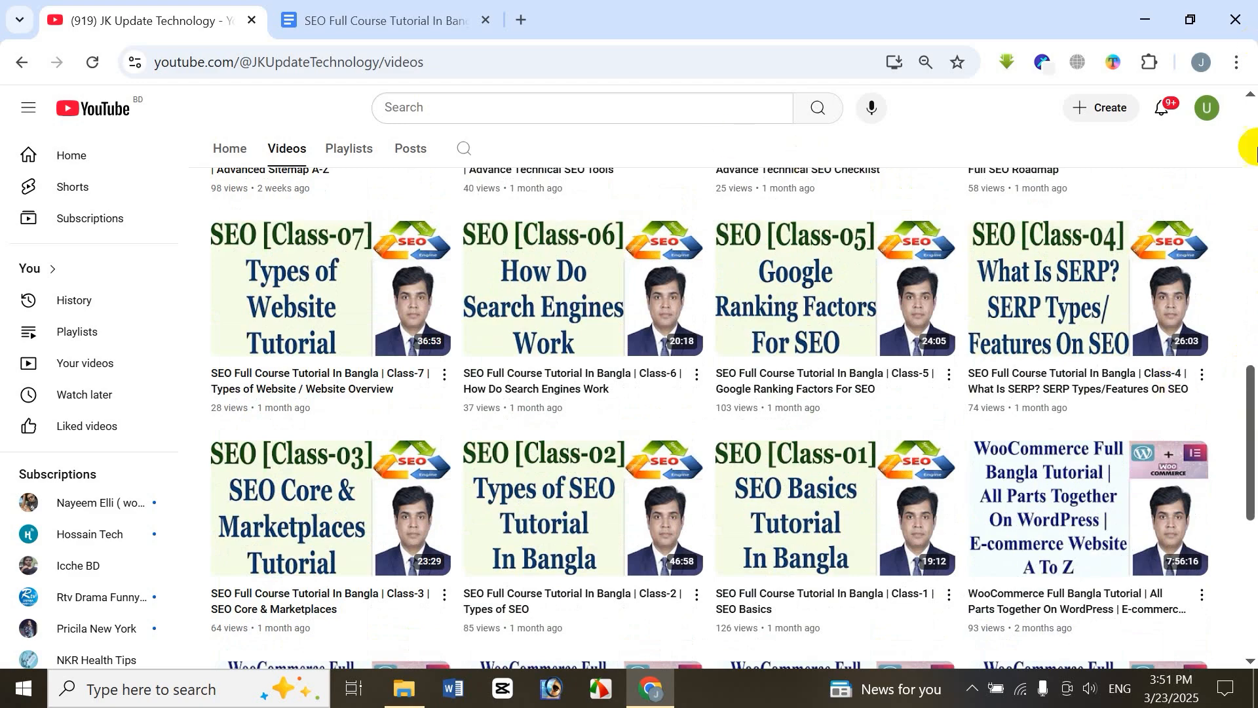
scroll(1252, 387, down, 1)
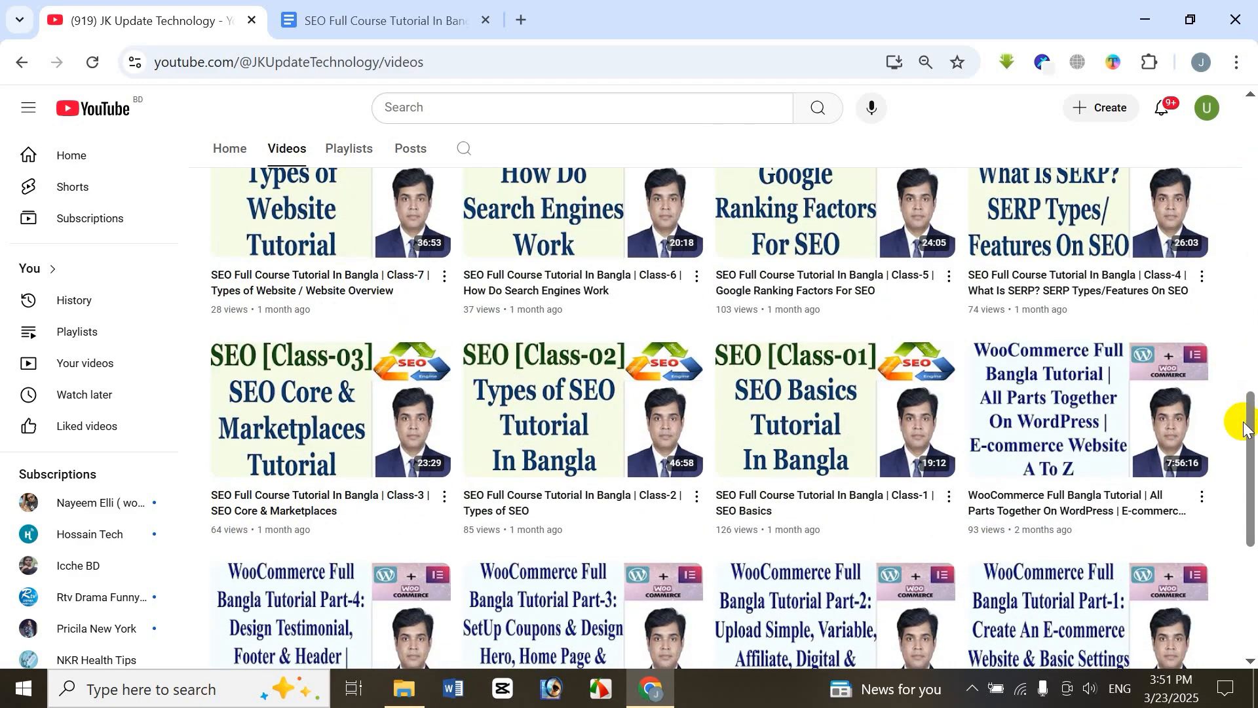
scroll(1236, 417, up, 5)
scroll(1232, 413, up, 7)
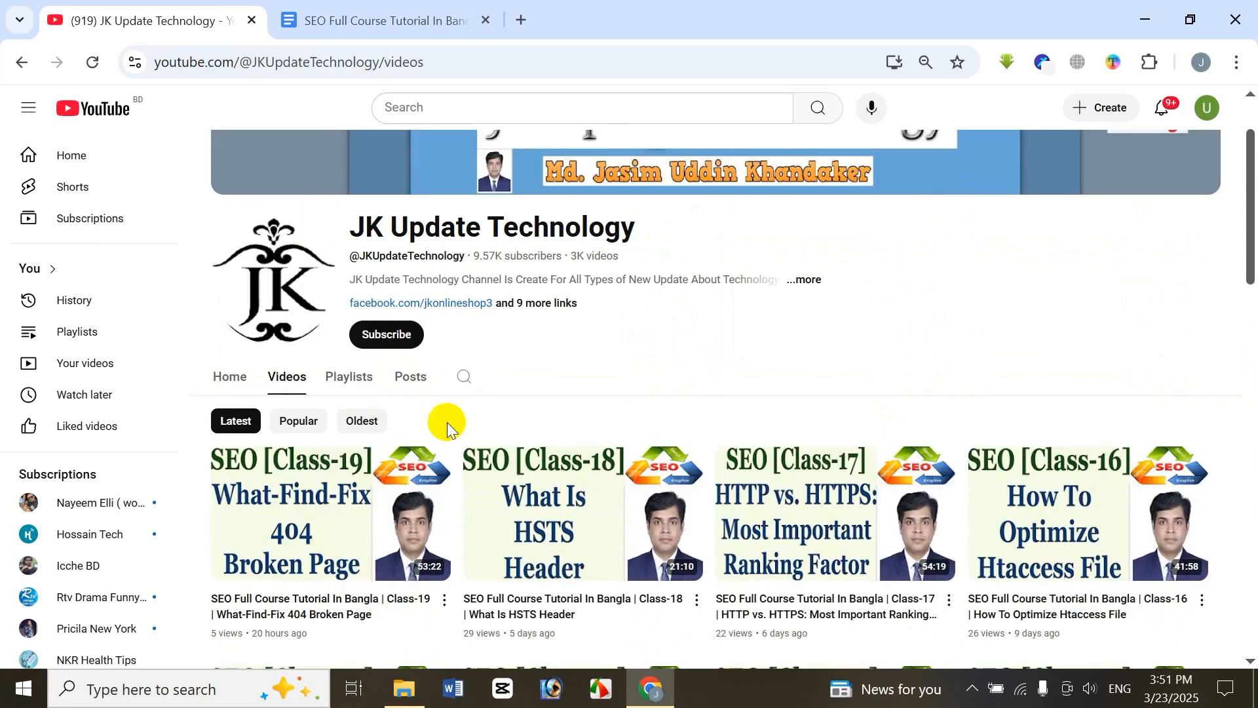
- Look through the channel's created playlists, then return to its video list
click(356, 381)
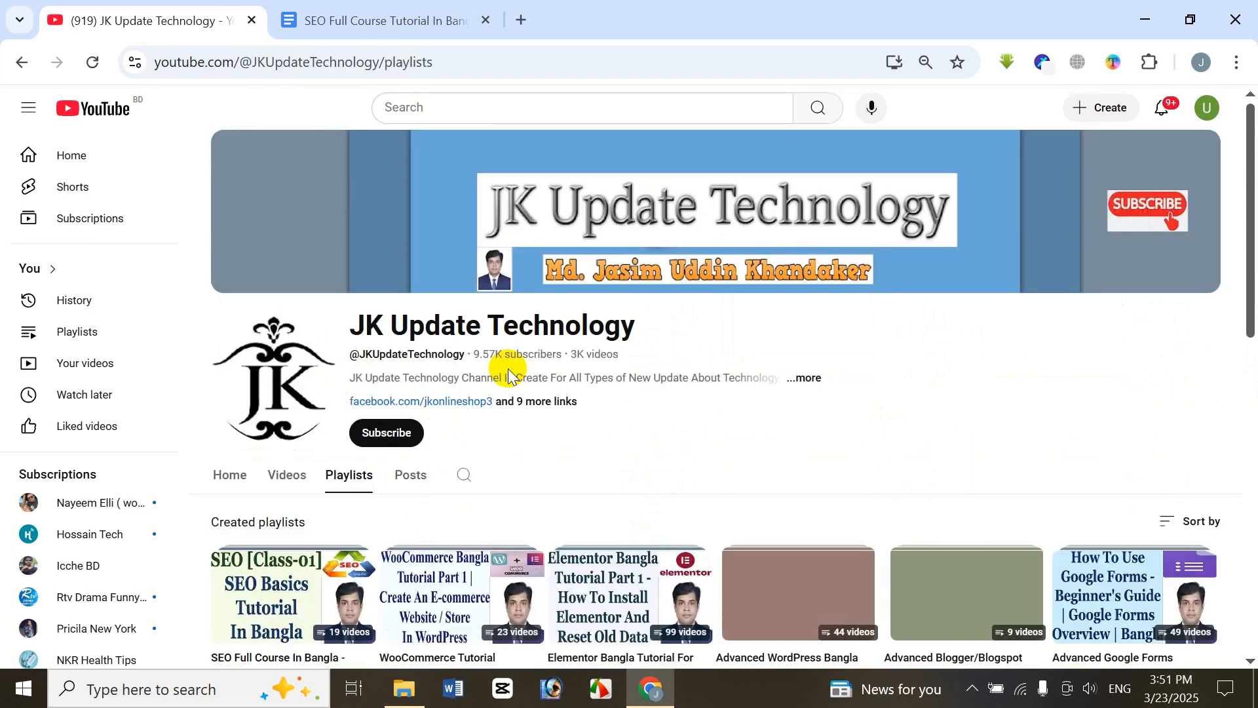
scroll(716, 396, down, 3)
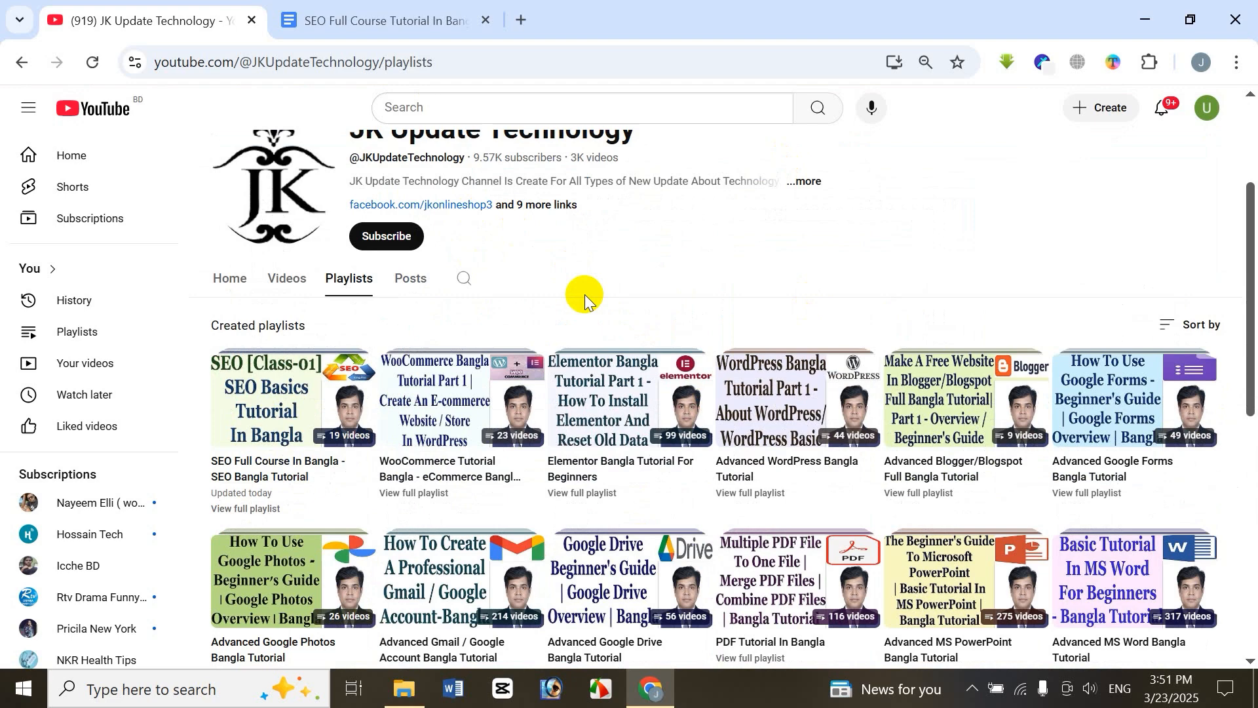
drag(1245, 230, 1253, 375)
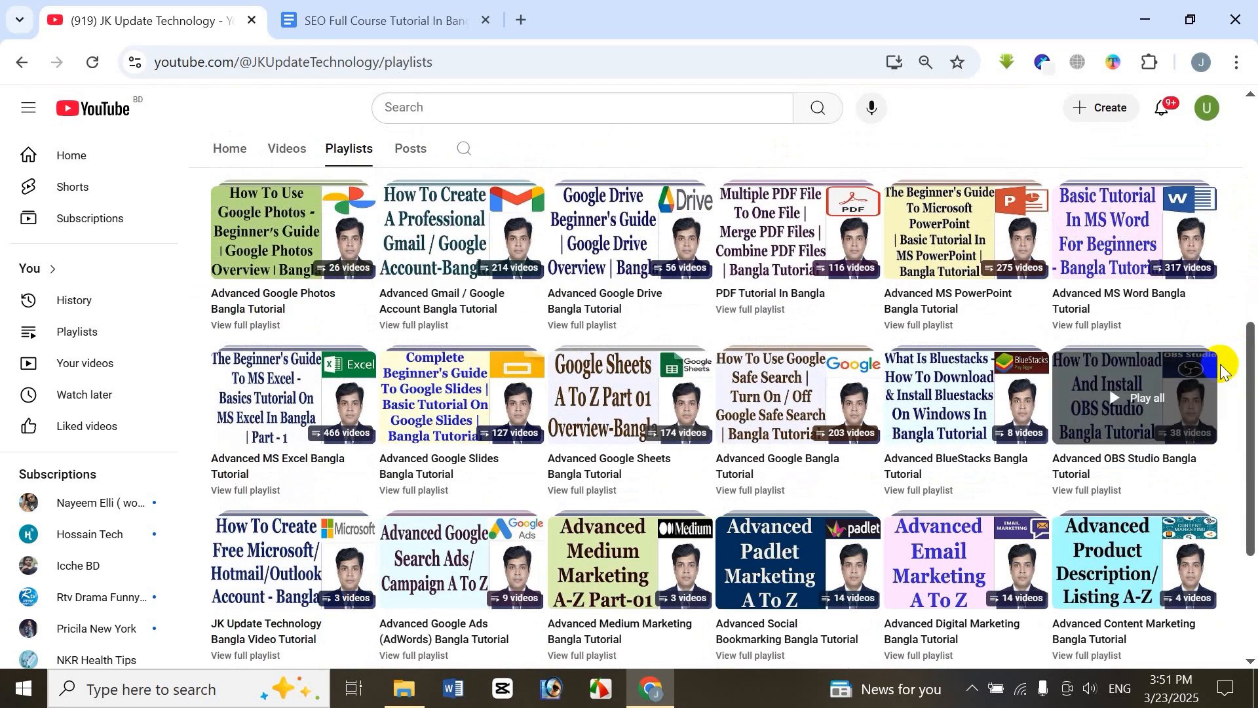
scroll(1251, 394, down, 1)
drag(1251, 400, 1248, 217)
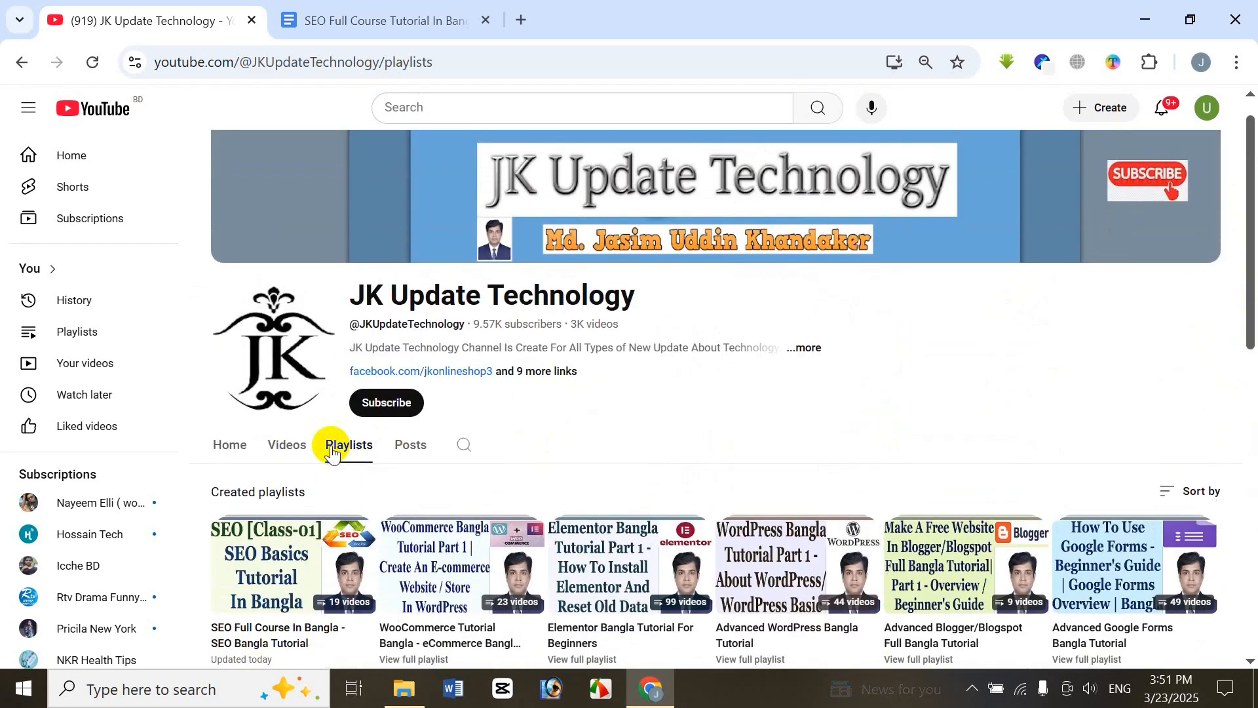
click(283, 444)
- Open the website hbonline.xyz in a new browser tab
click(379, 26)
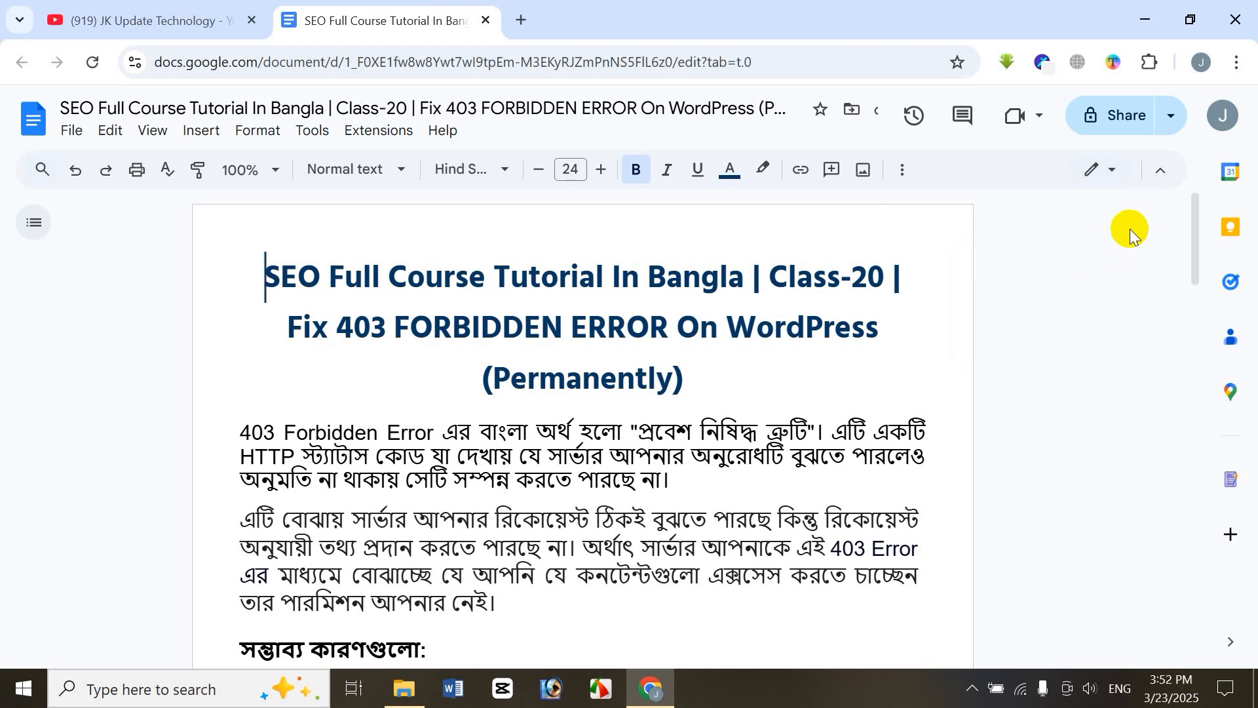
click(522, 21)
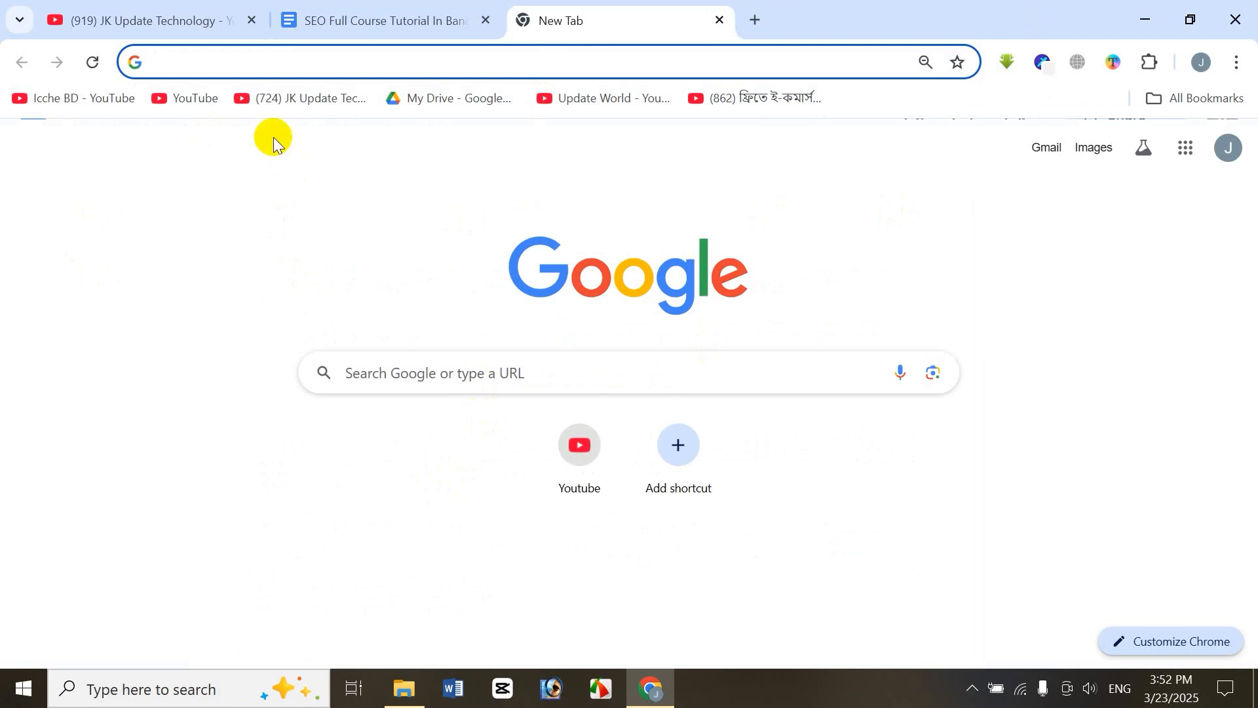
text(h)
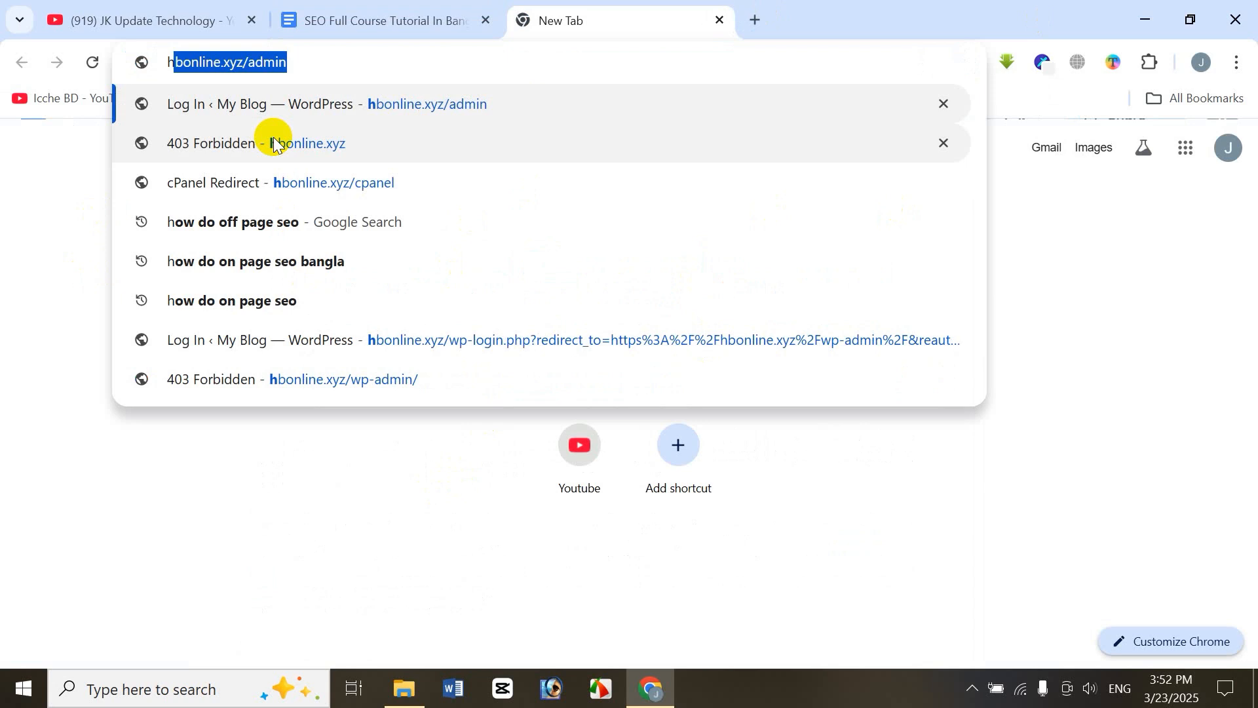
key(Right)
key(BackSpace)
key(BackSpace)
key(BackSpace)
key(BackSpace)
key(BackSpace)
key(BackSpace)
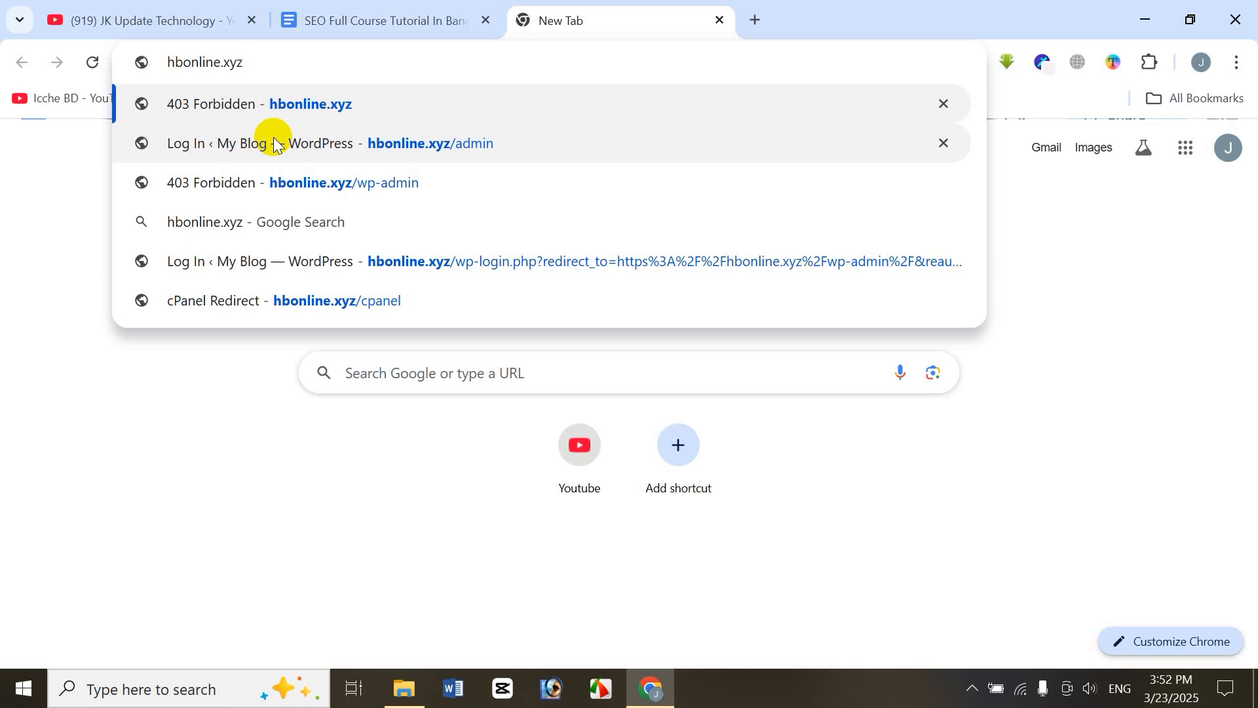
key(Return)
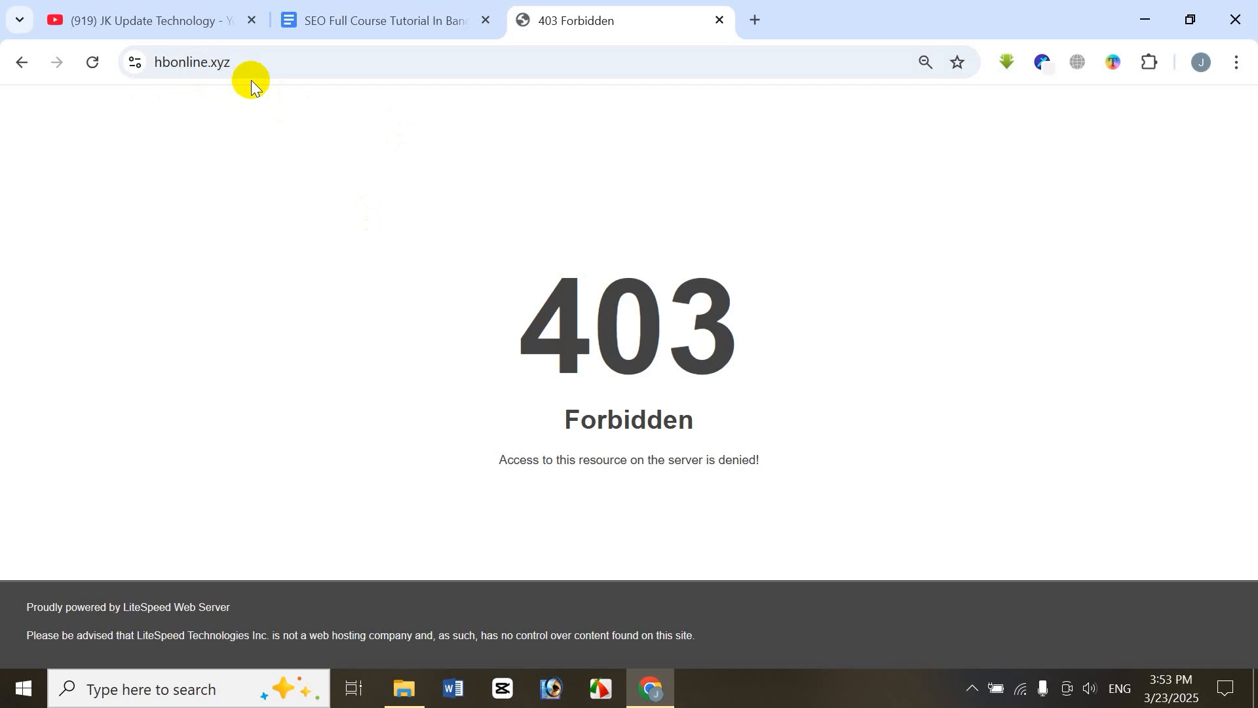
- Extend the site's address with /wp-admin and load the WordPress admin page
click(317, 58)
click(319, 57)
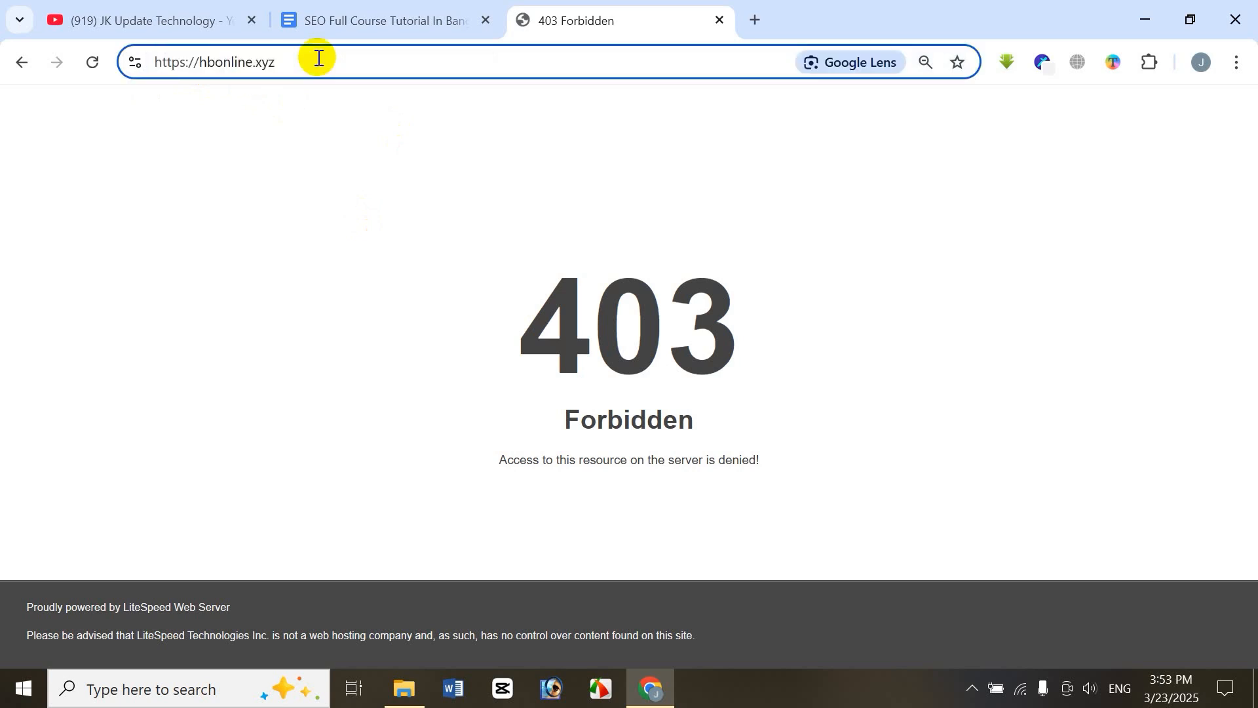
text(/wp-admin)
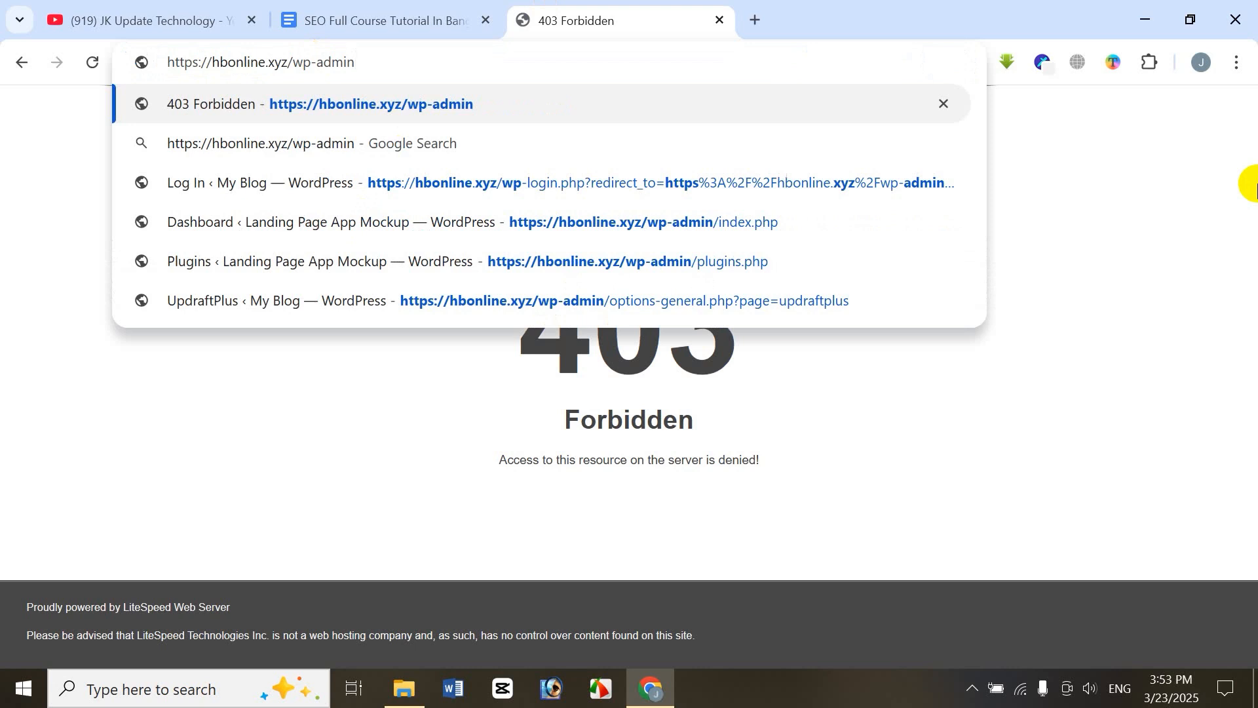
key(Return)
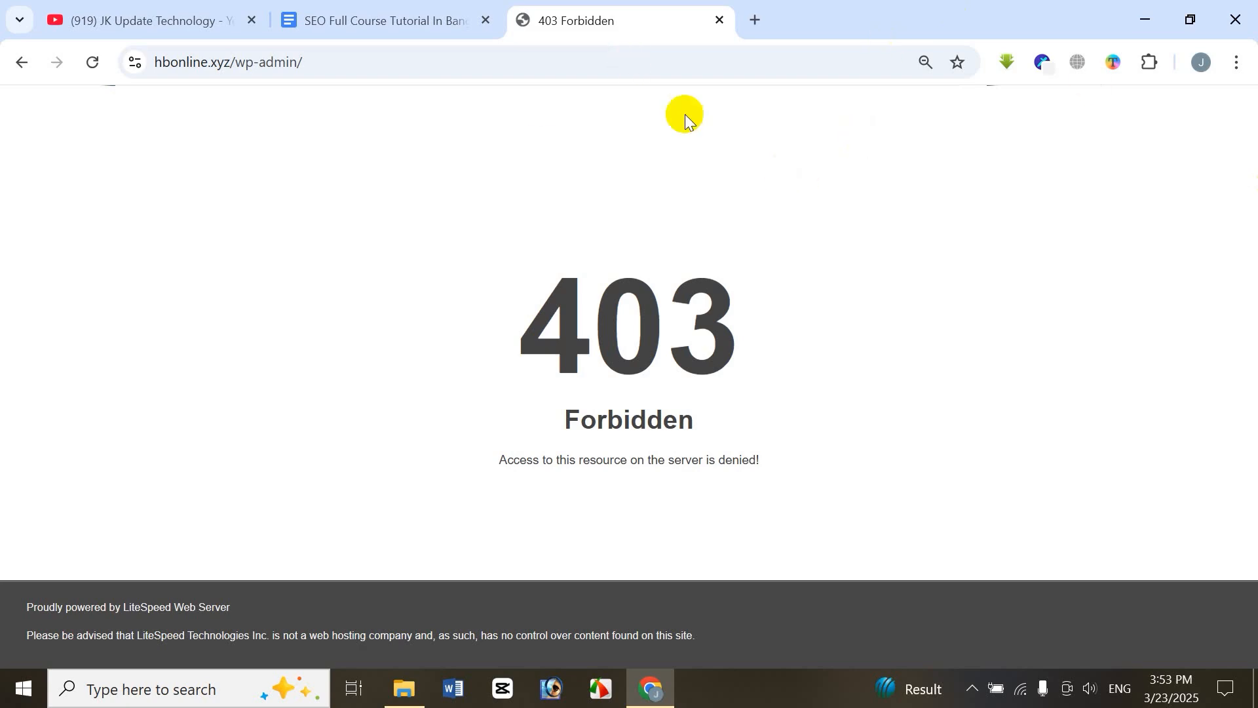
- Return to the Class-20 document in Google Docs and read the 403 Forbidden explanation, its possible causes and the suggested solutions
click(395, 38)
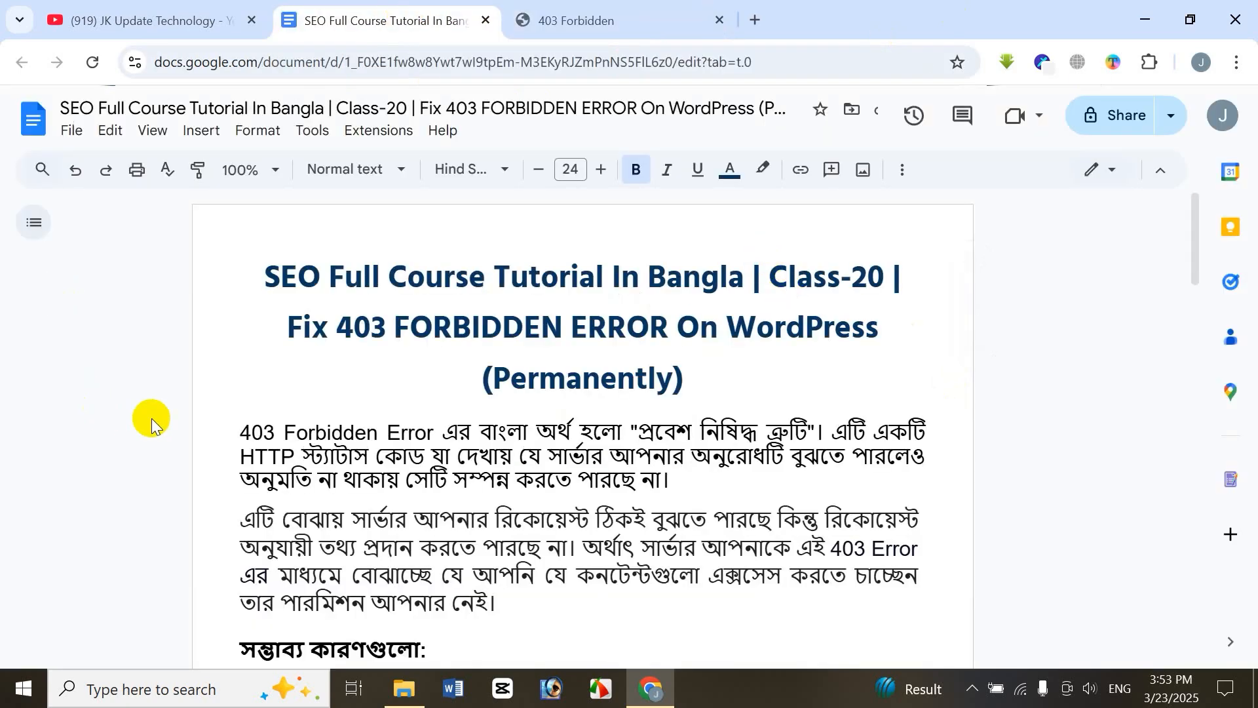
scroll(169, 364, down, 2)
scroll(138, 367, up, 2)
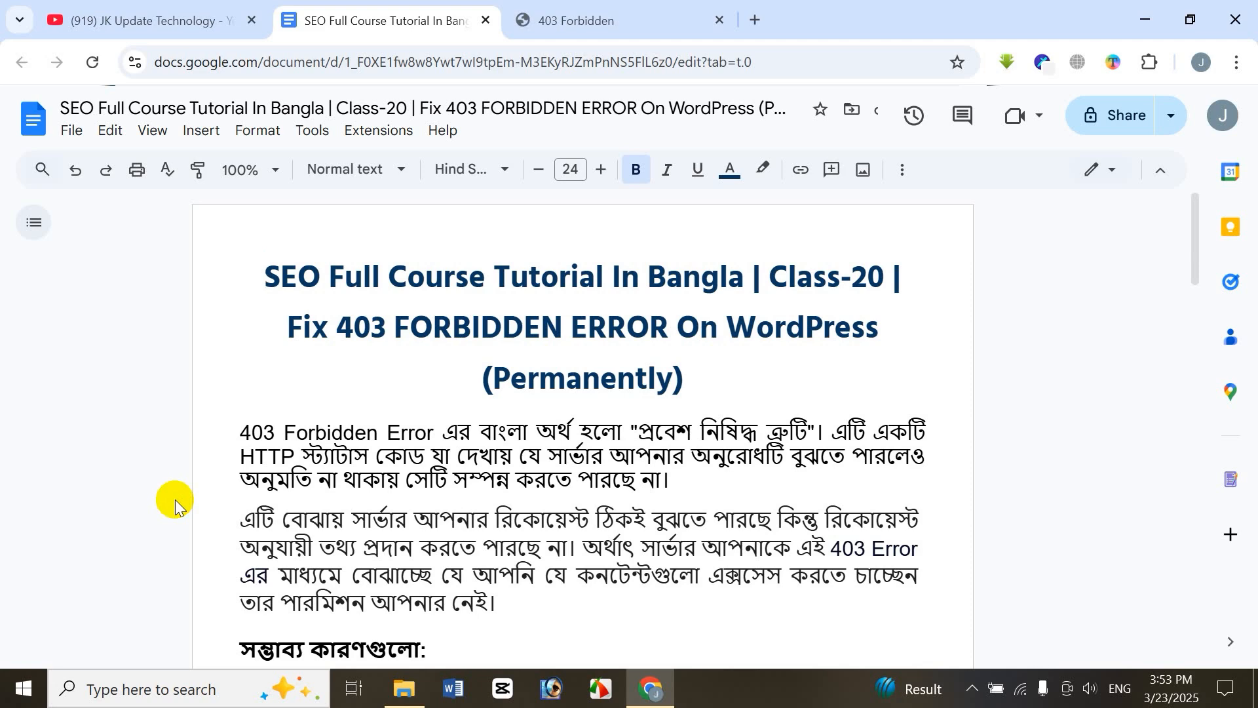
scroll(175, 500, down, 2)
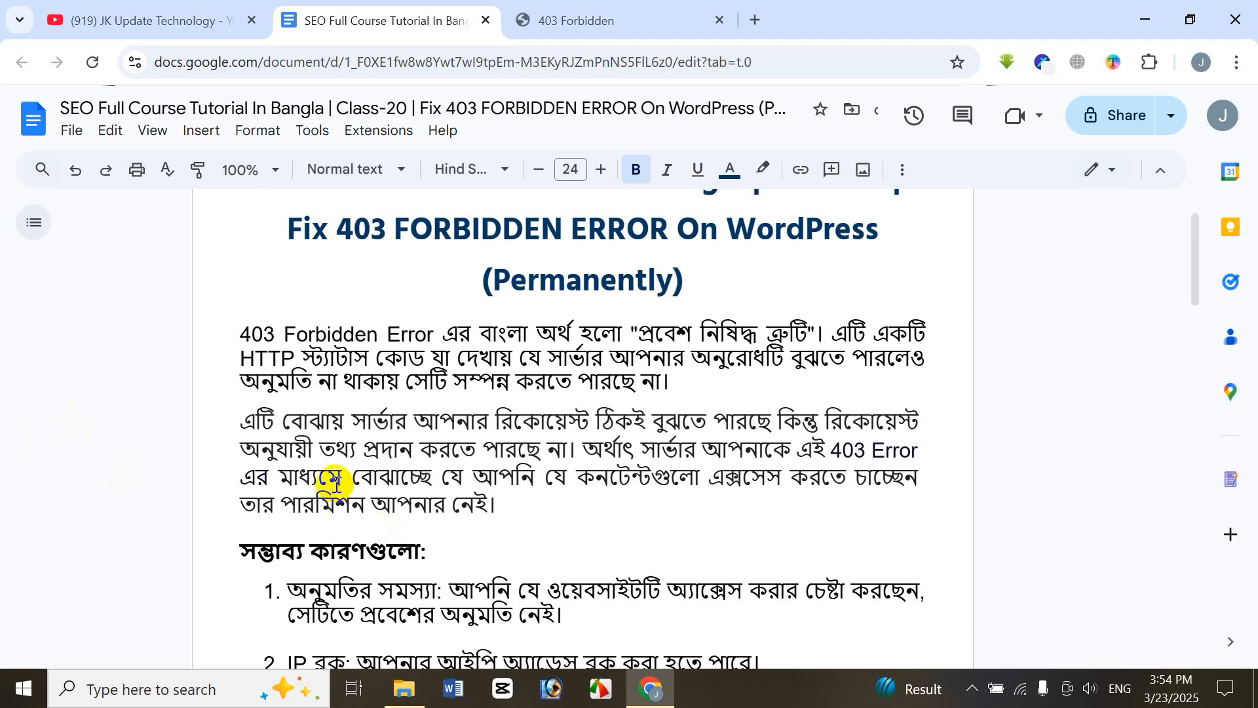
scroll(315, 512, down, 1)
scroll(186, 512, down, 1)
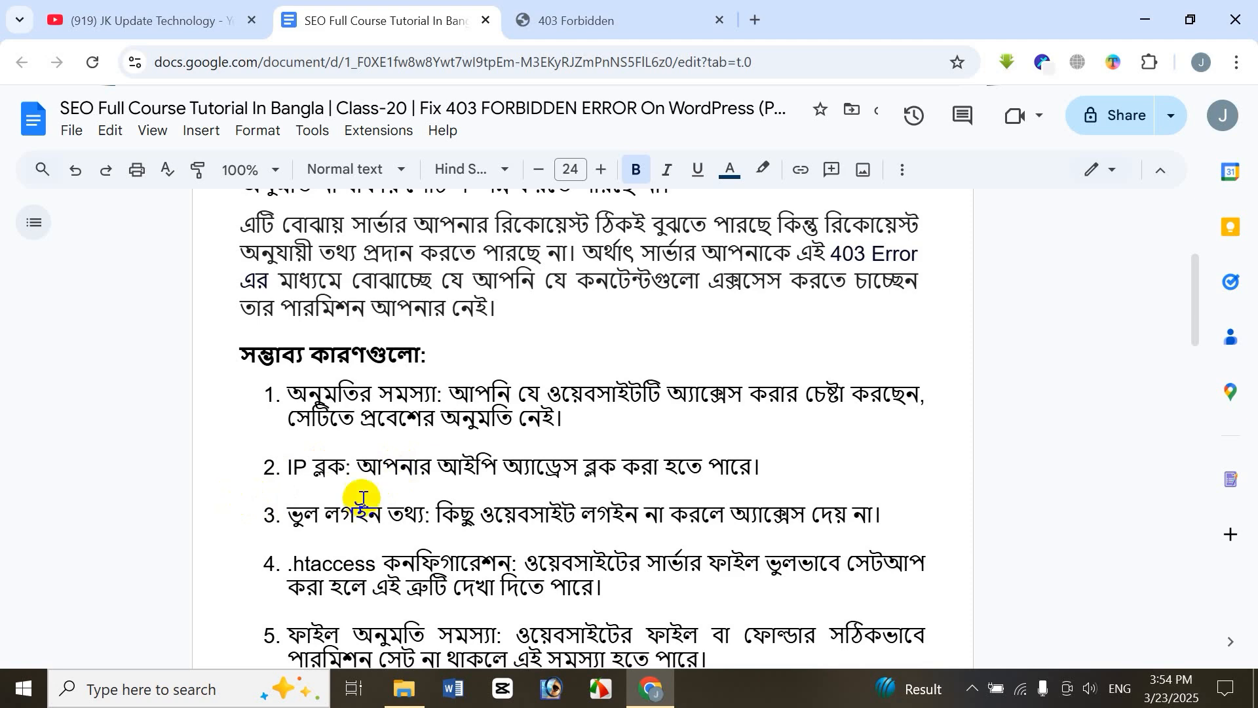
scroll(498, 475, down, 2)
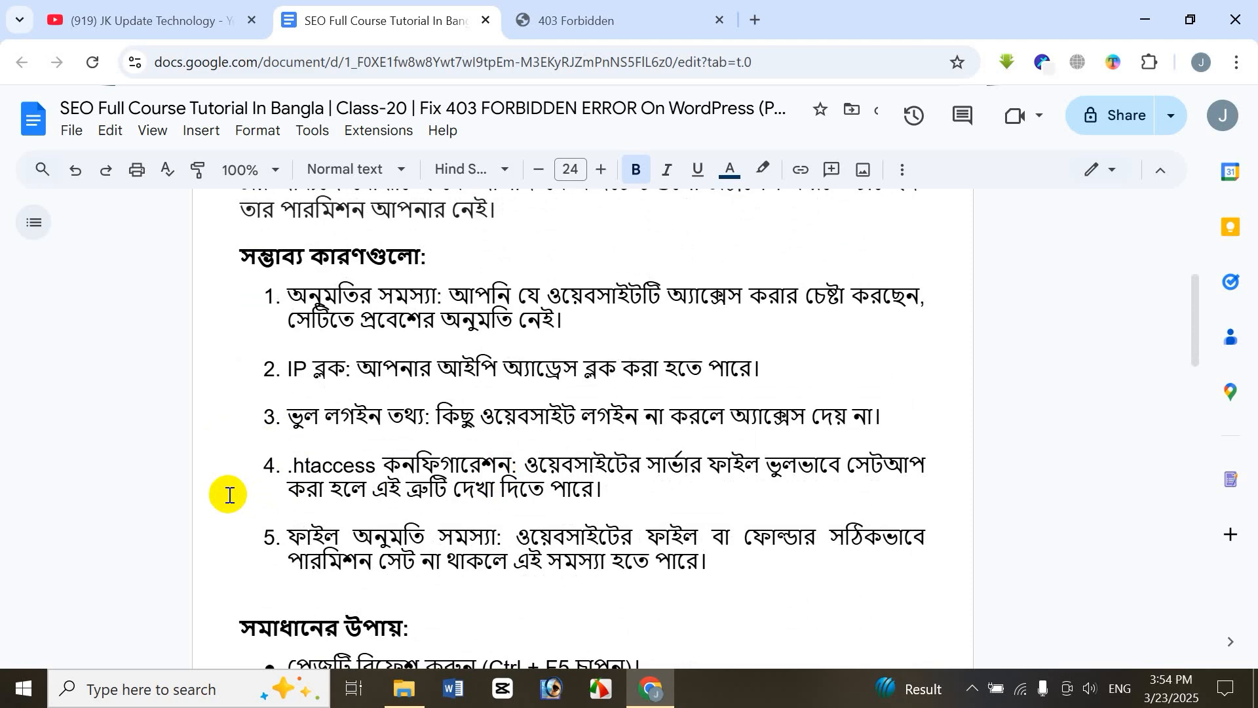
scroll(229, 495, down, 1)
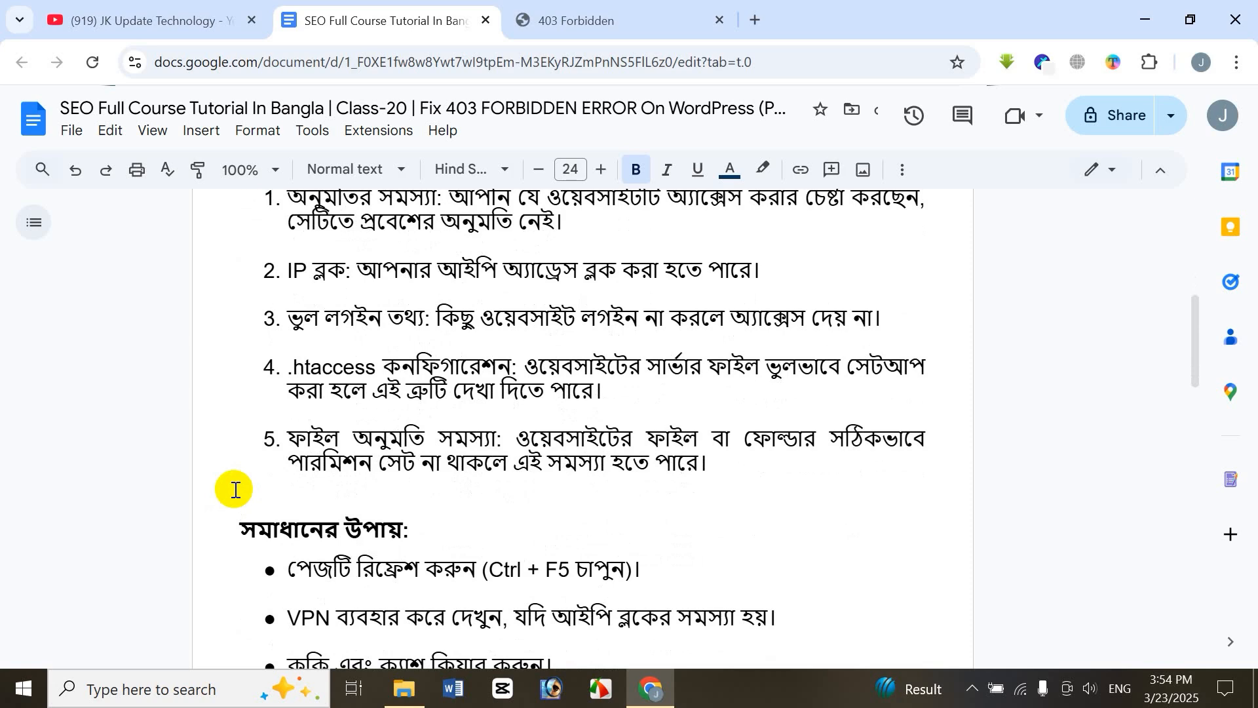
scroll(303, 470, up, 1)
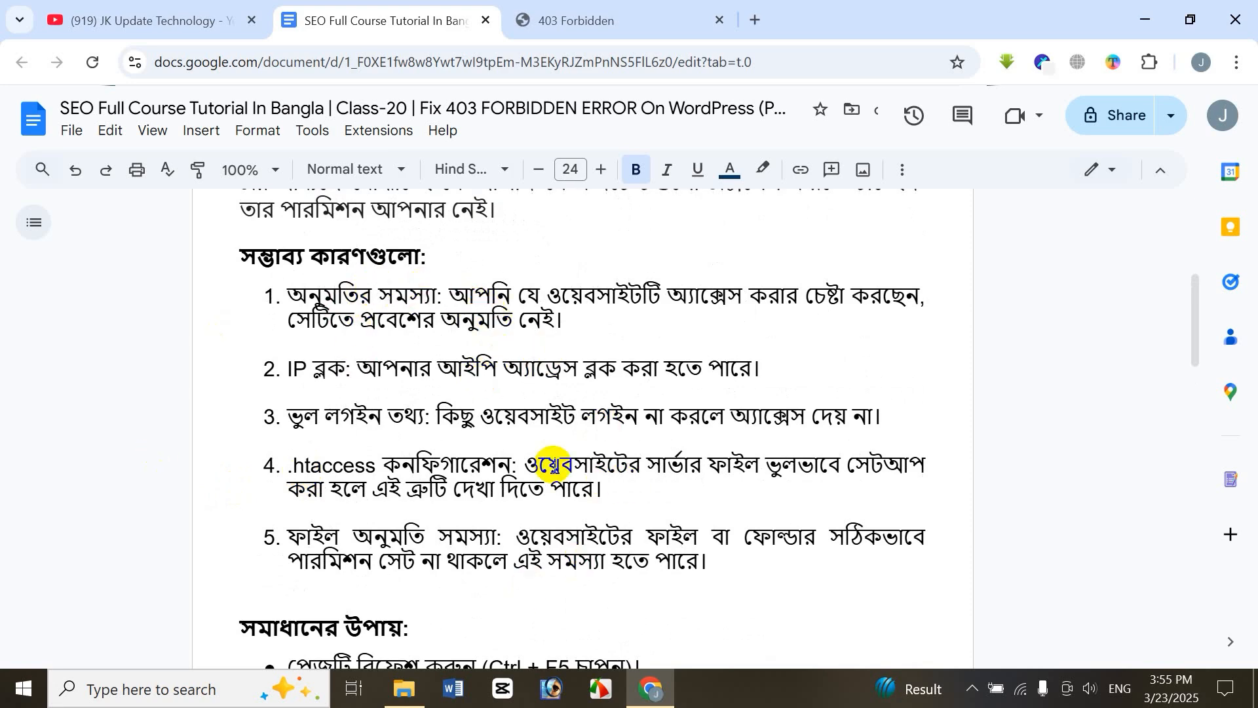
scroll(714, 426, down, 3)
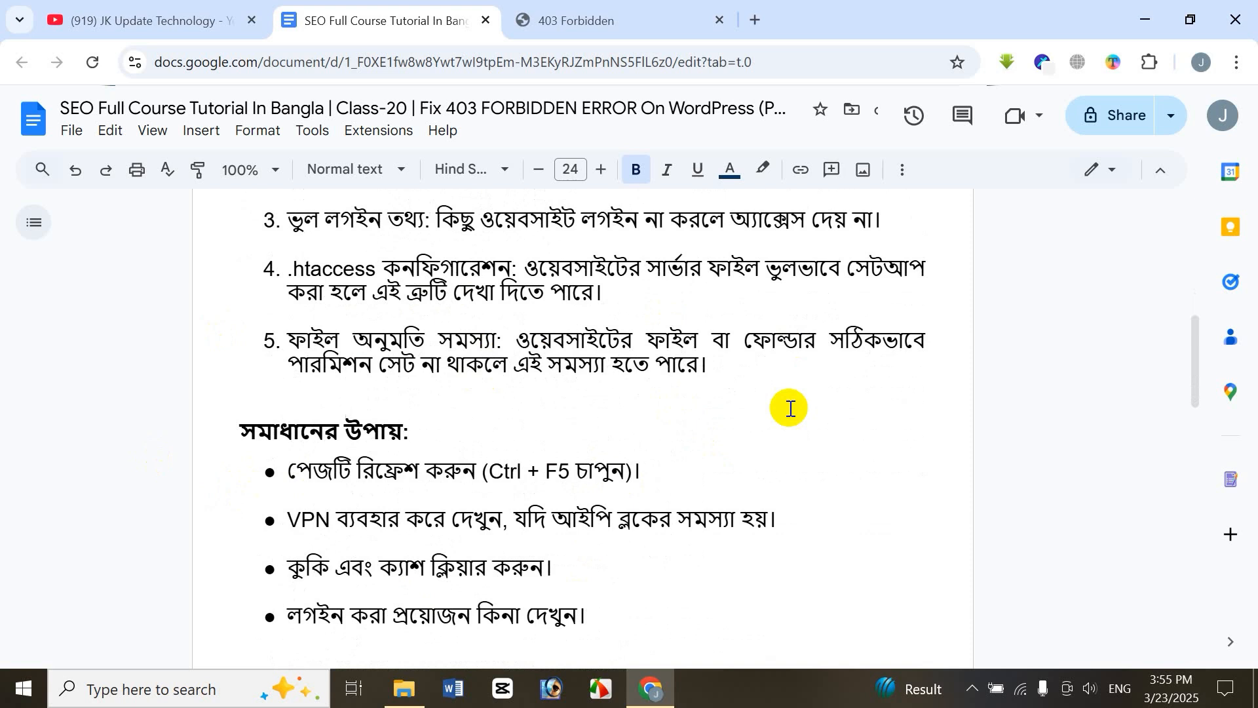
scroll(786, 411, down, 2)
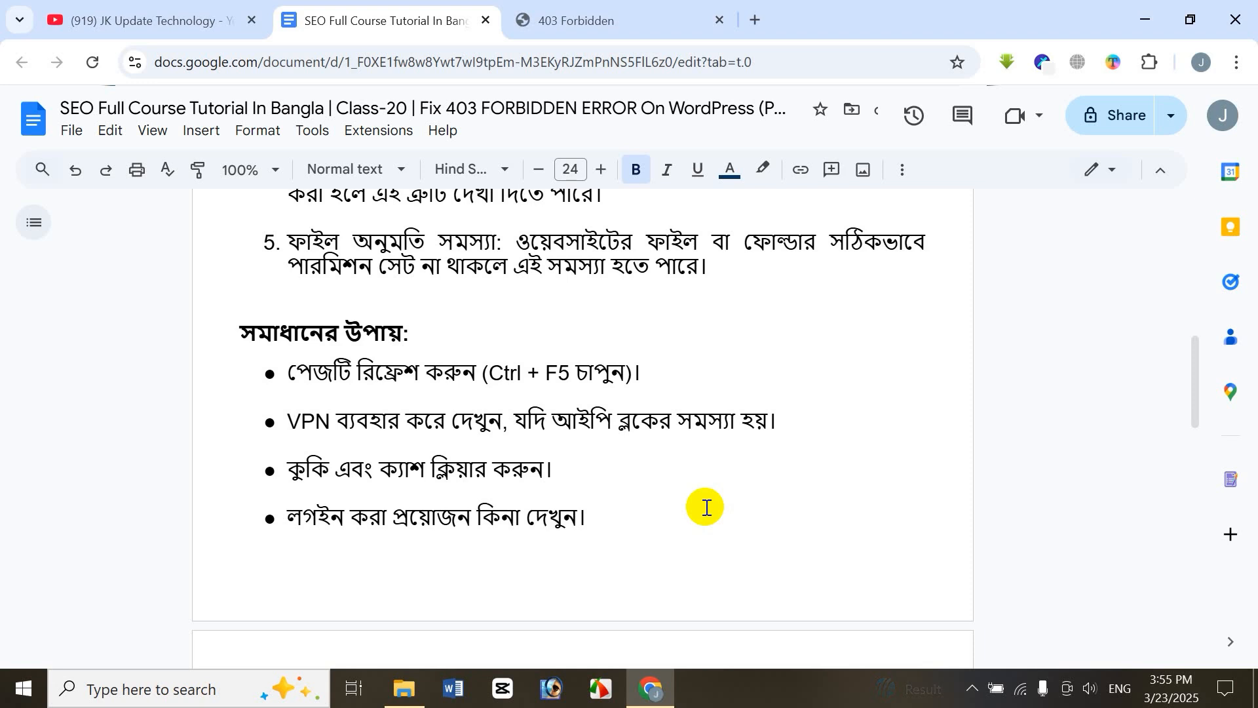
scroll(707, 508, down, 3)
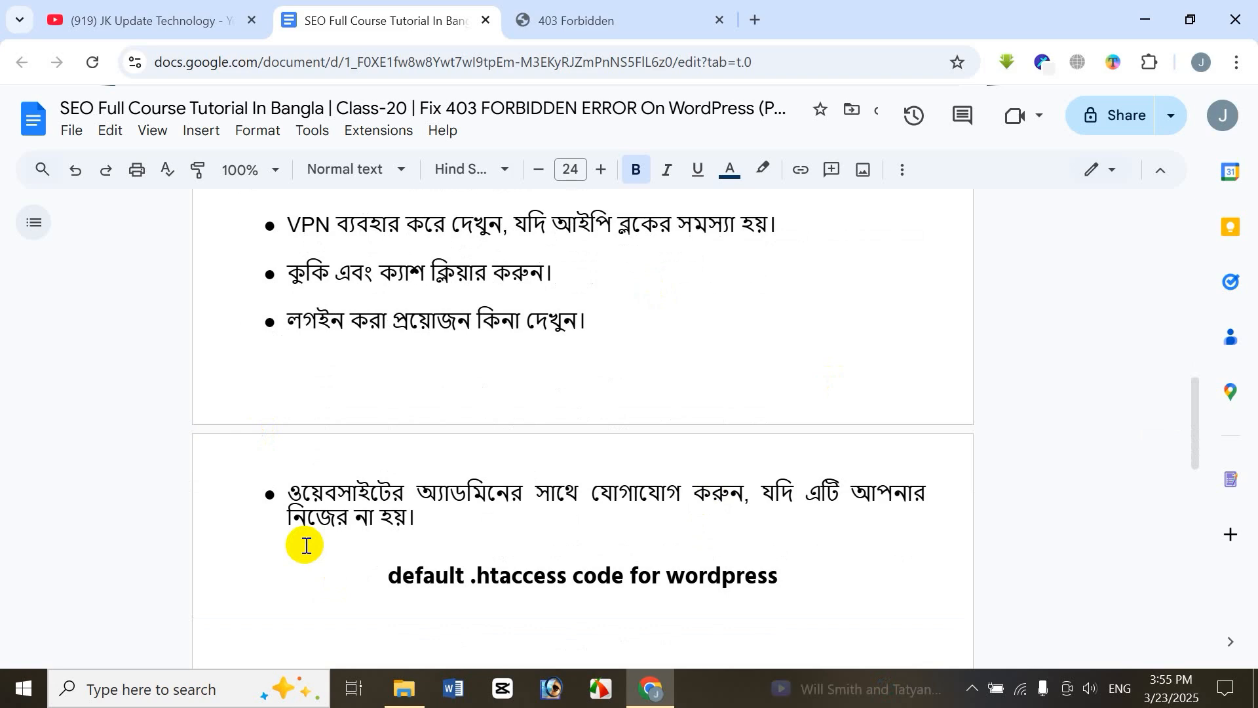
scroll(302, 542, up, 2)
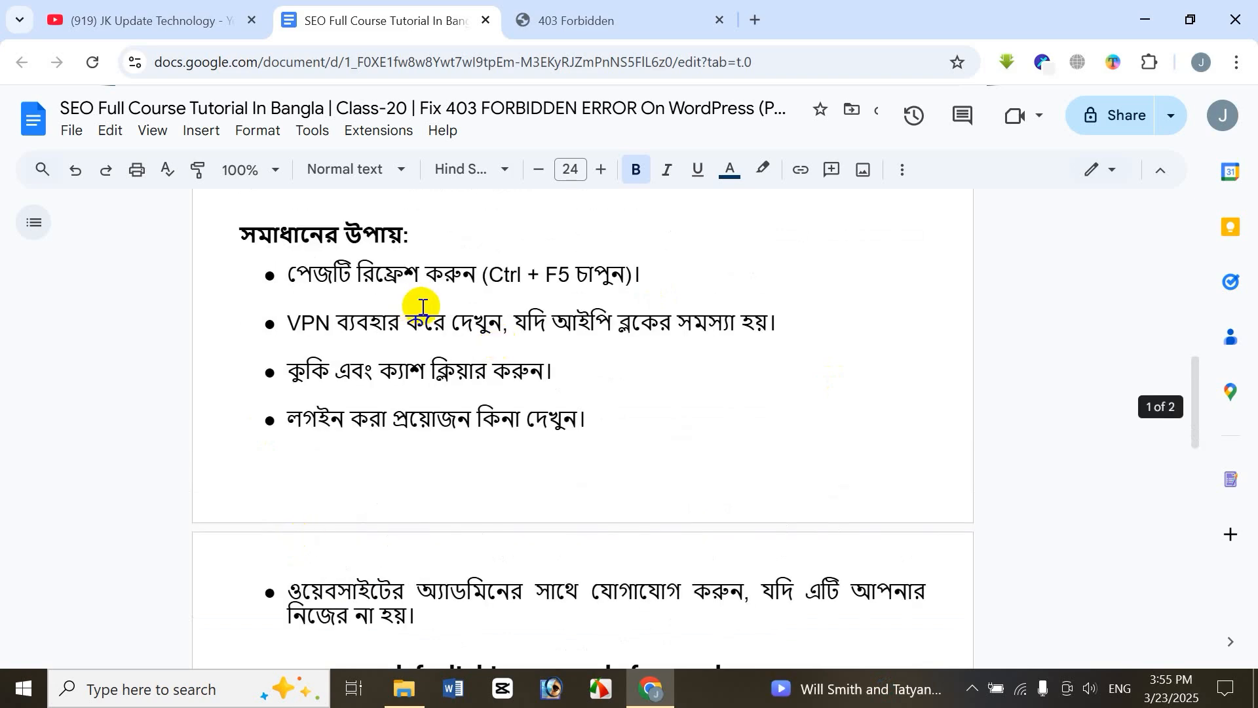
scroll(488, 457, down, 2)
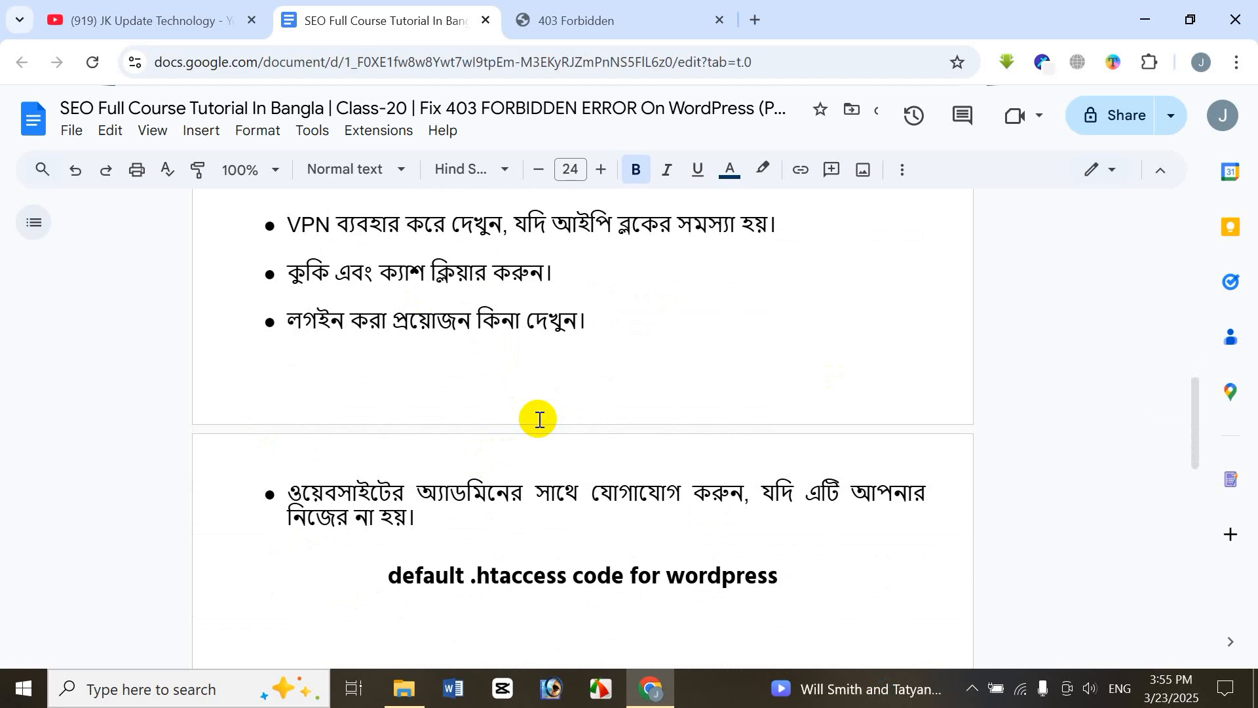
- Copy the words "403 FORBIDDEN ERROR" from the document's title
scroll(539, 420, up, 10)
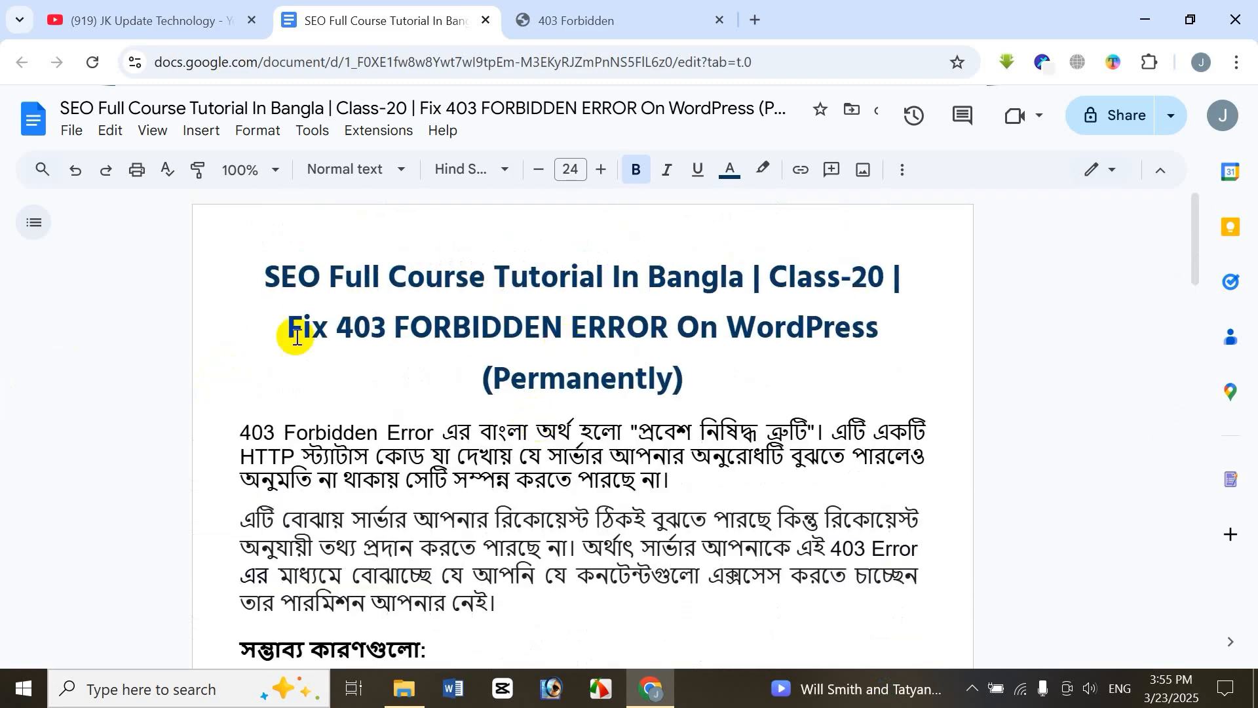
drag(337, 328, 668, 328)
key(ctrl+c)
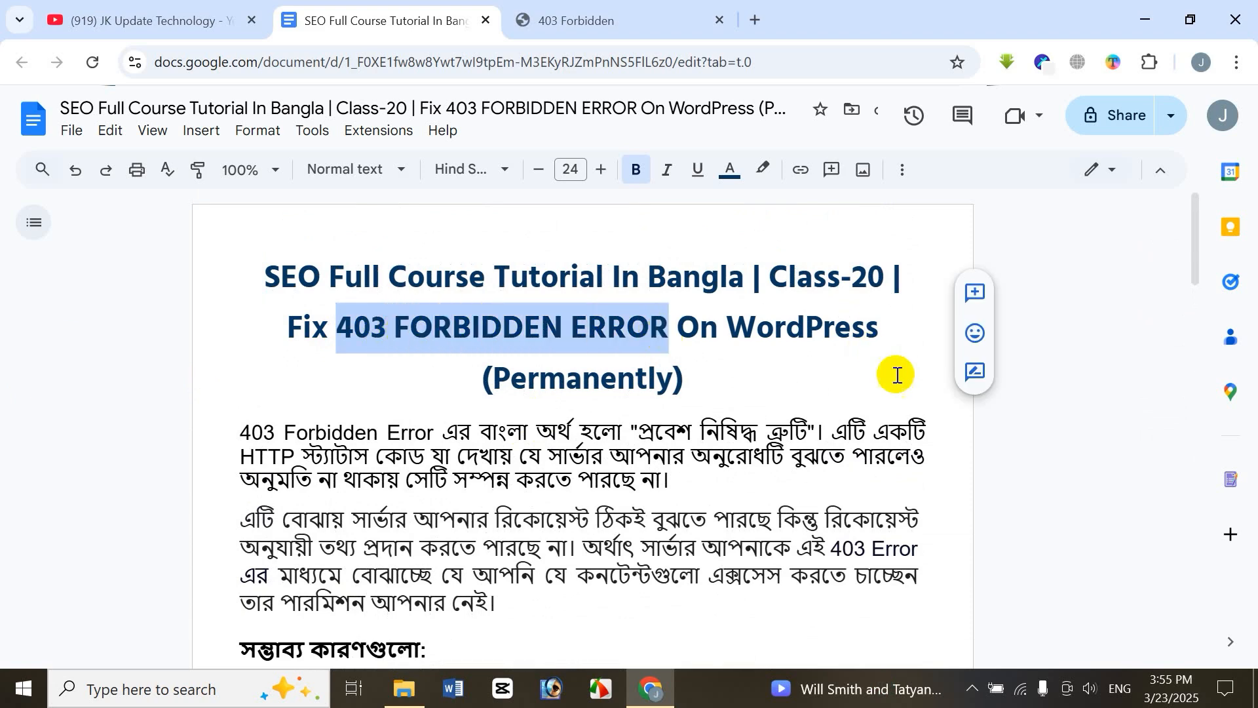
- Search Google for "403 FORBIDDEN ERROR" in a new browser tab, using the copied words
click(755, 19)
click(380, 367)
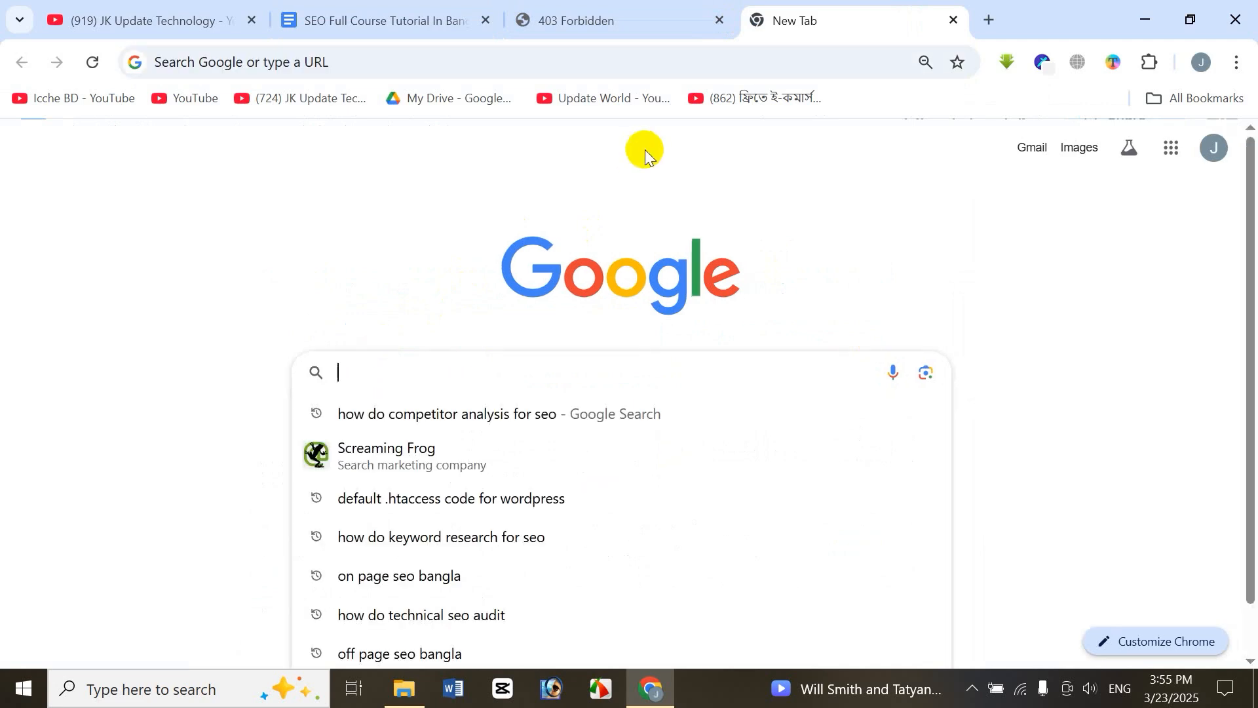
key(ctrl+v)
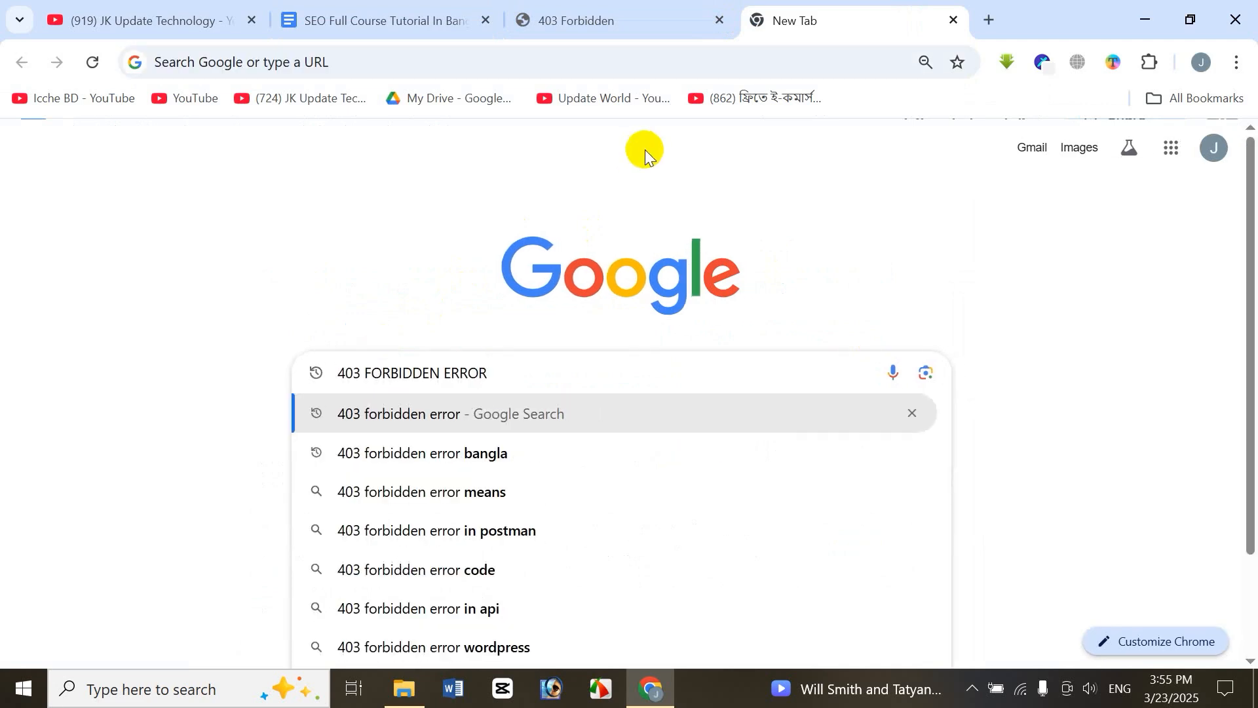
key(Return)
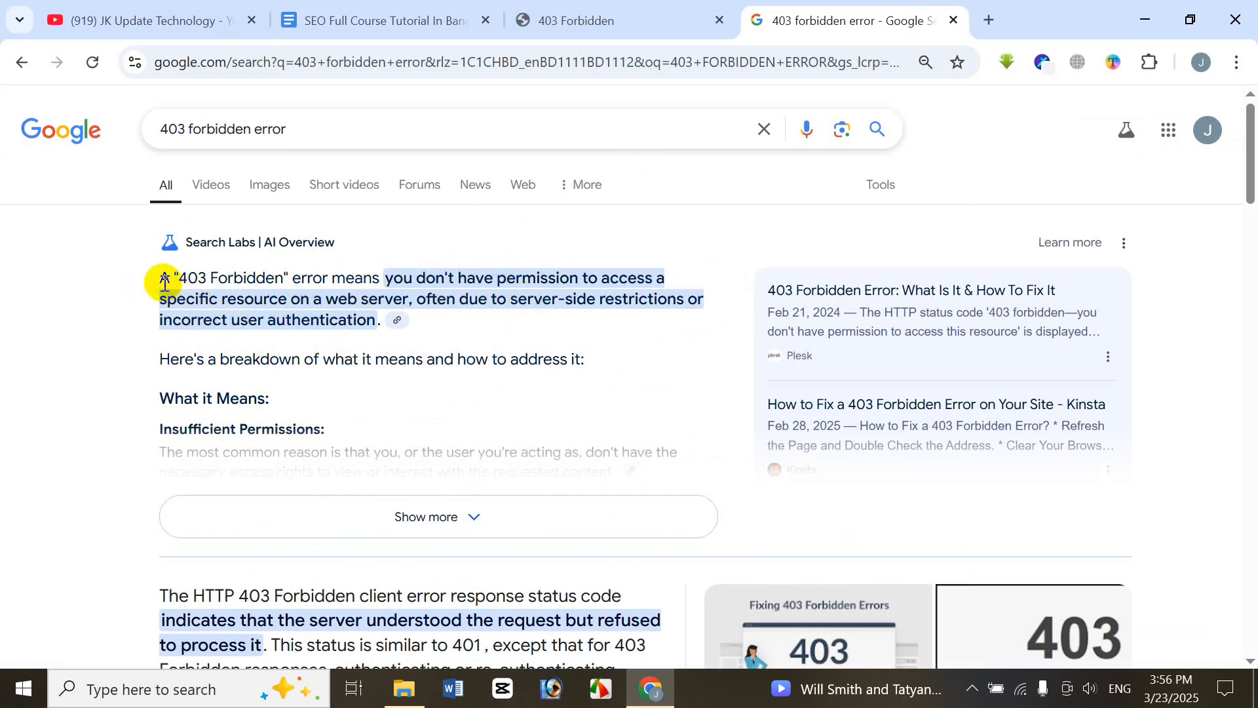
- Copy the AI Overview's opening definition of the 403 Forbidden error and translate it into Bengali at translate.google.com in a new tab
drag(164, 283, 377, 325)
key(ctrl+c)
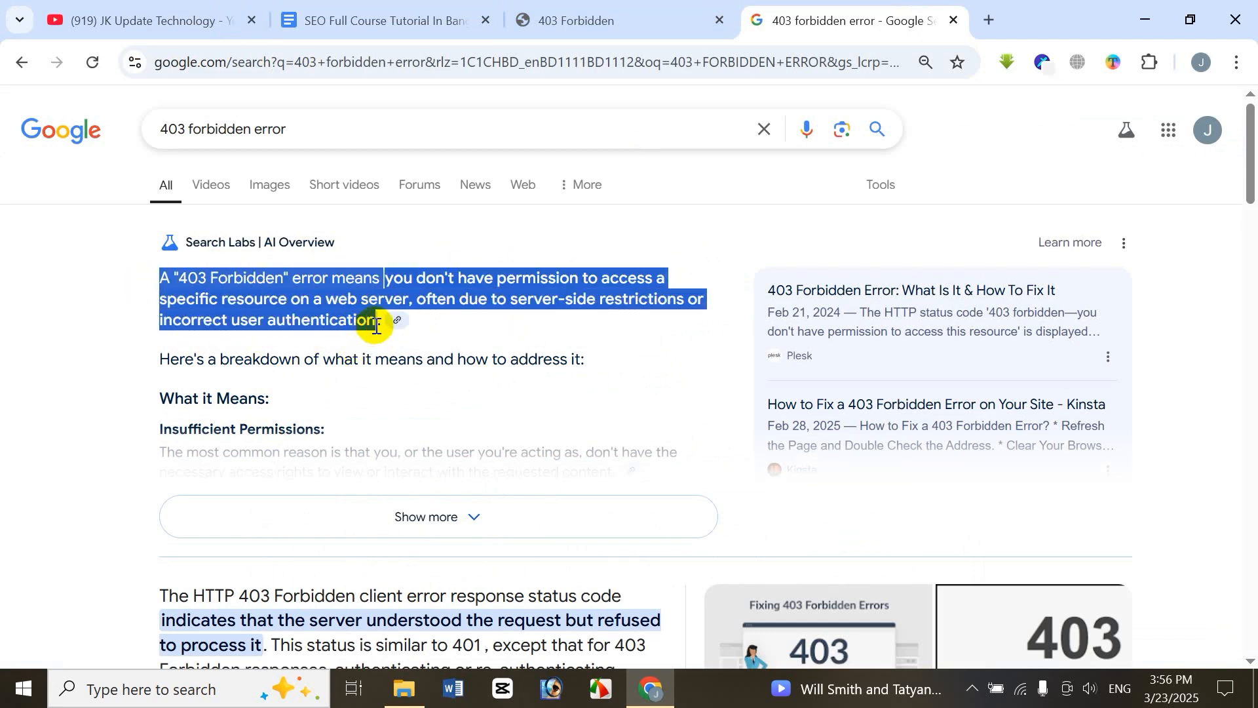
click(991, 19)
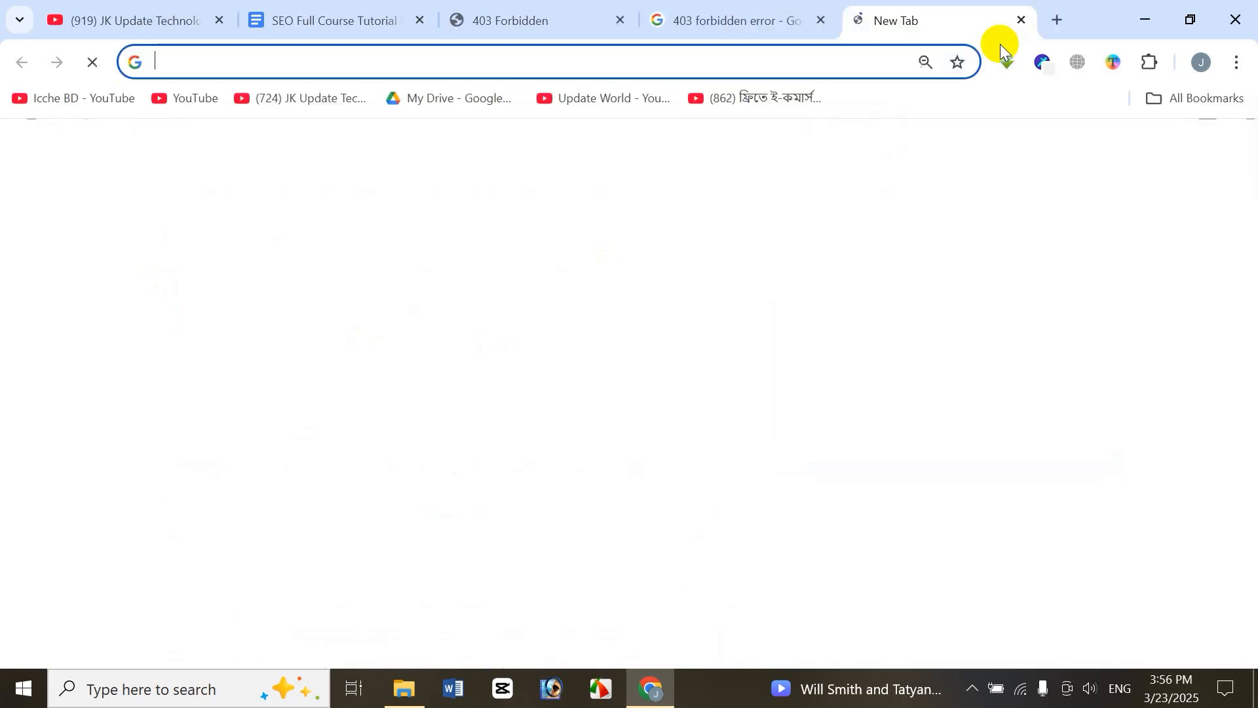
text(translate.google.com)
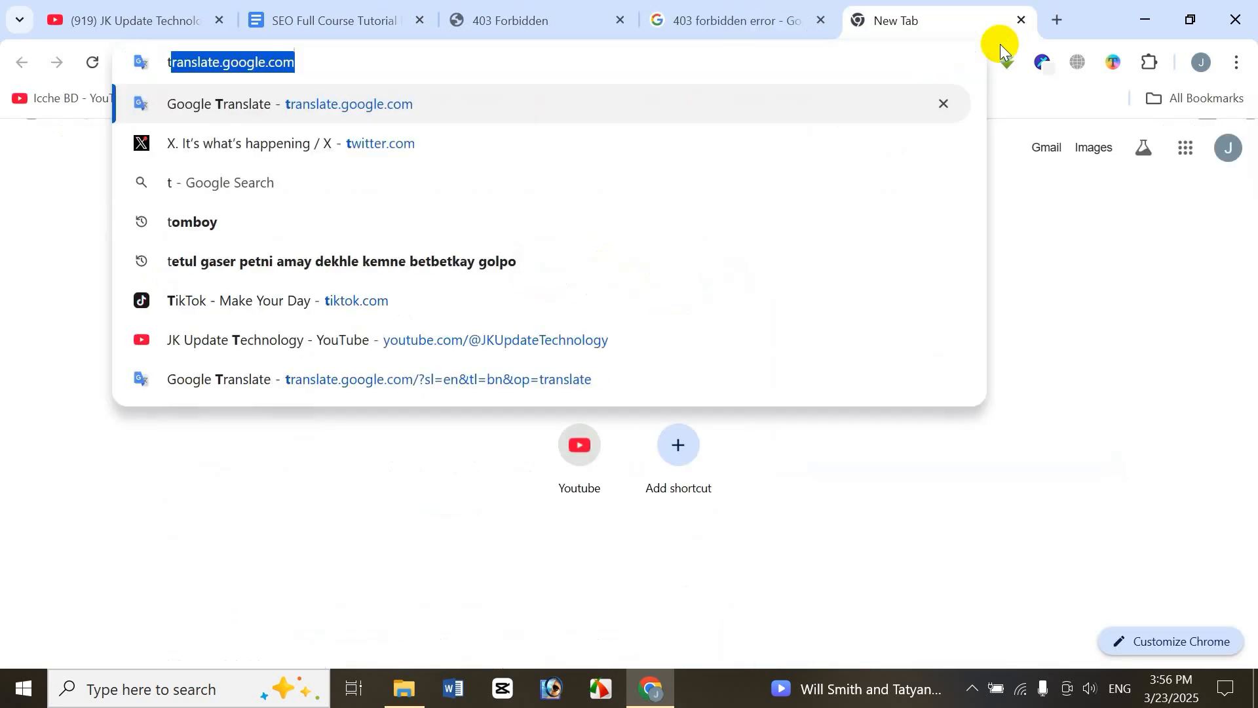
key(Return)
key(ctrl+v)
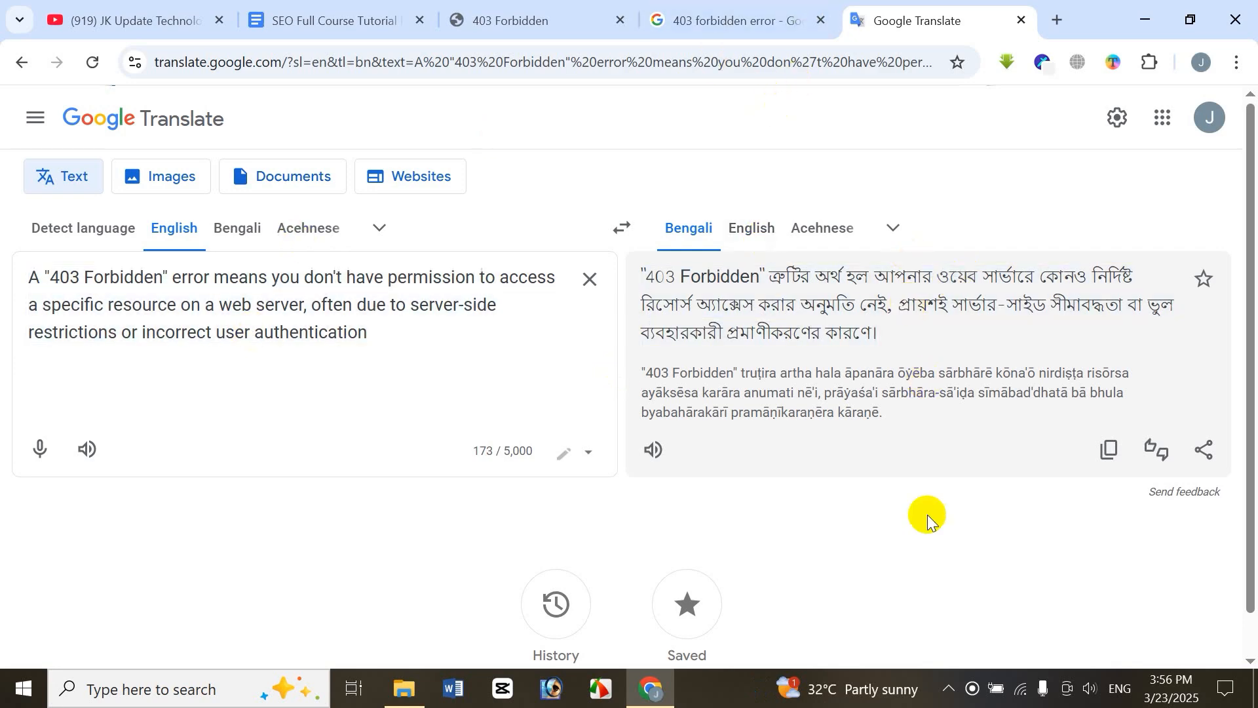
- Expand the AI Overview in the search results and add its "What it Means" section to the text in Google Translate
click(734, 23)
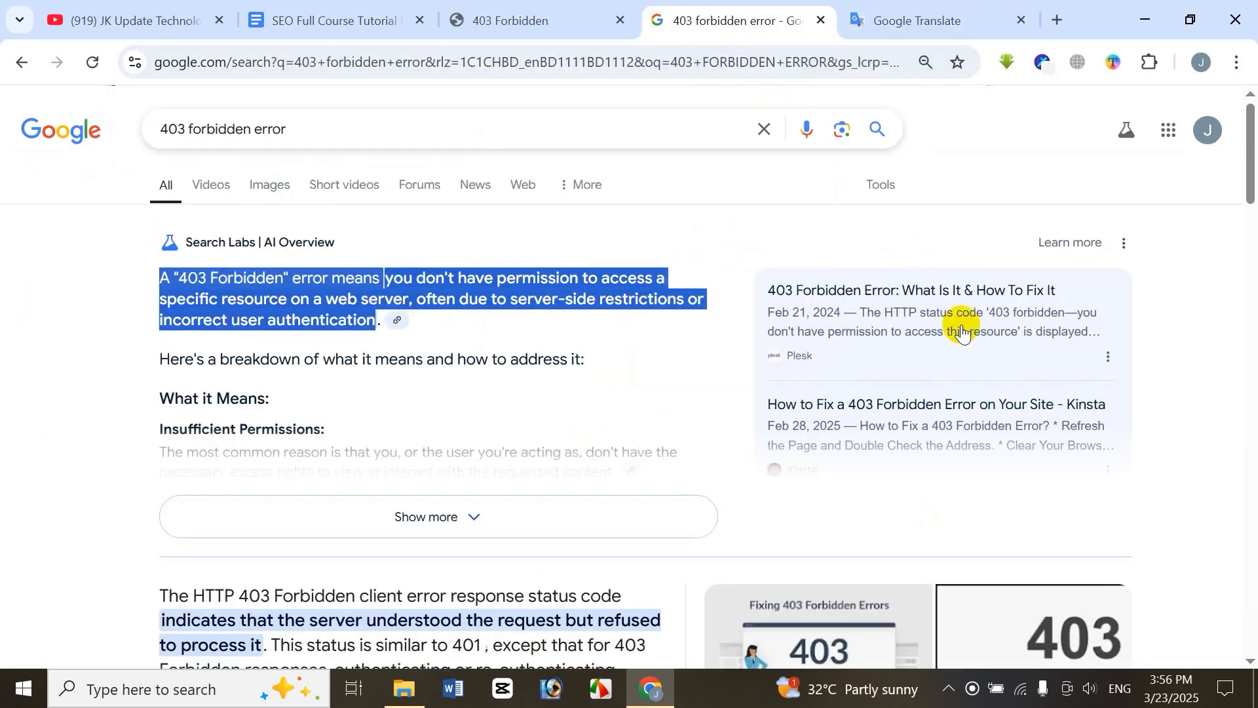
click(436, 523)
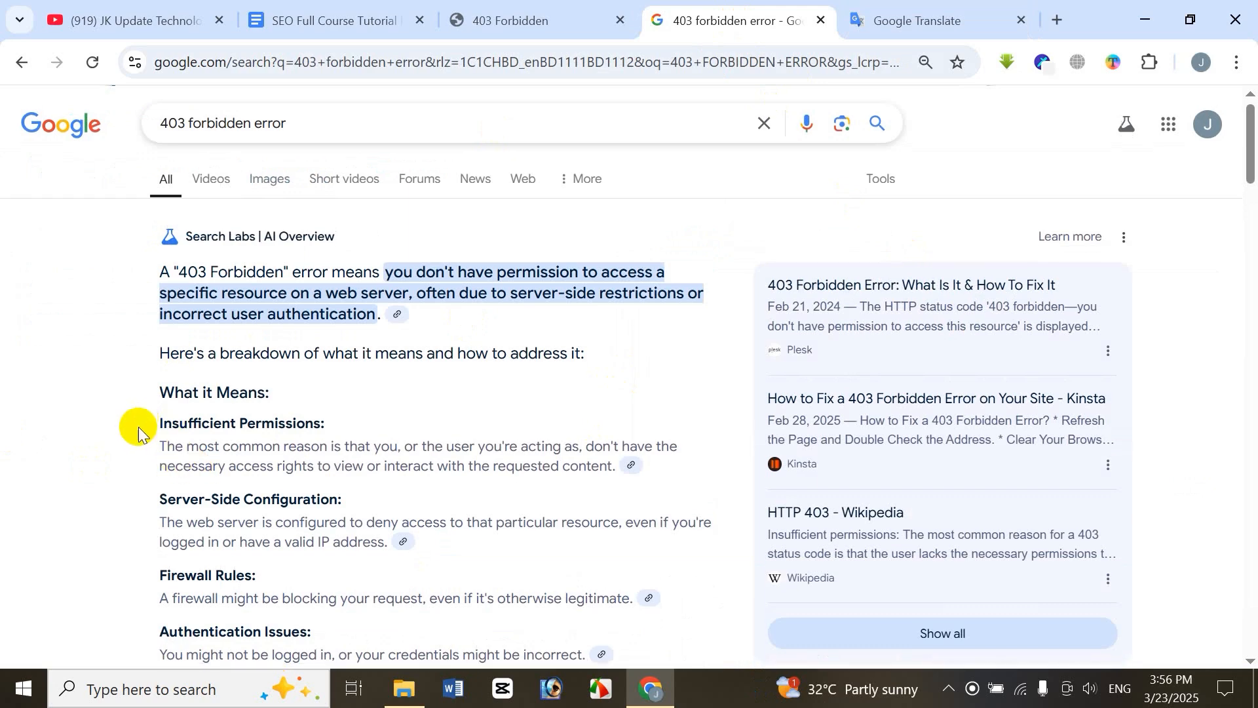
scroll(157, 393, down, 2)
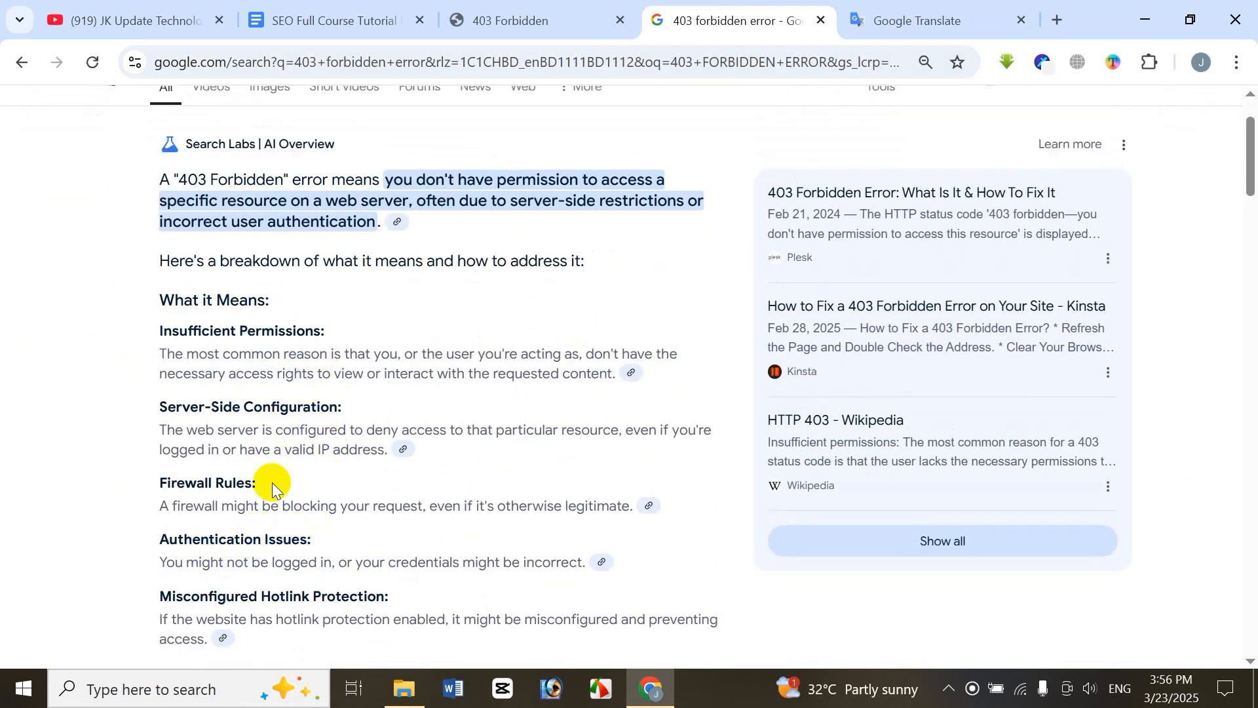
scroll(278, 483, down, 1)
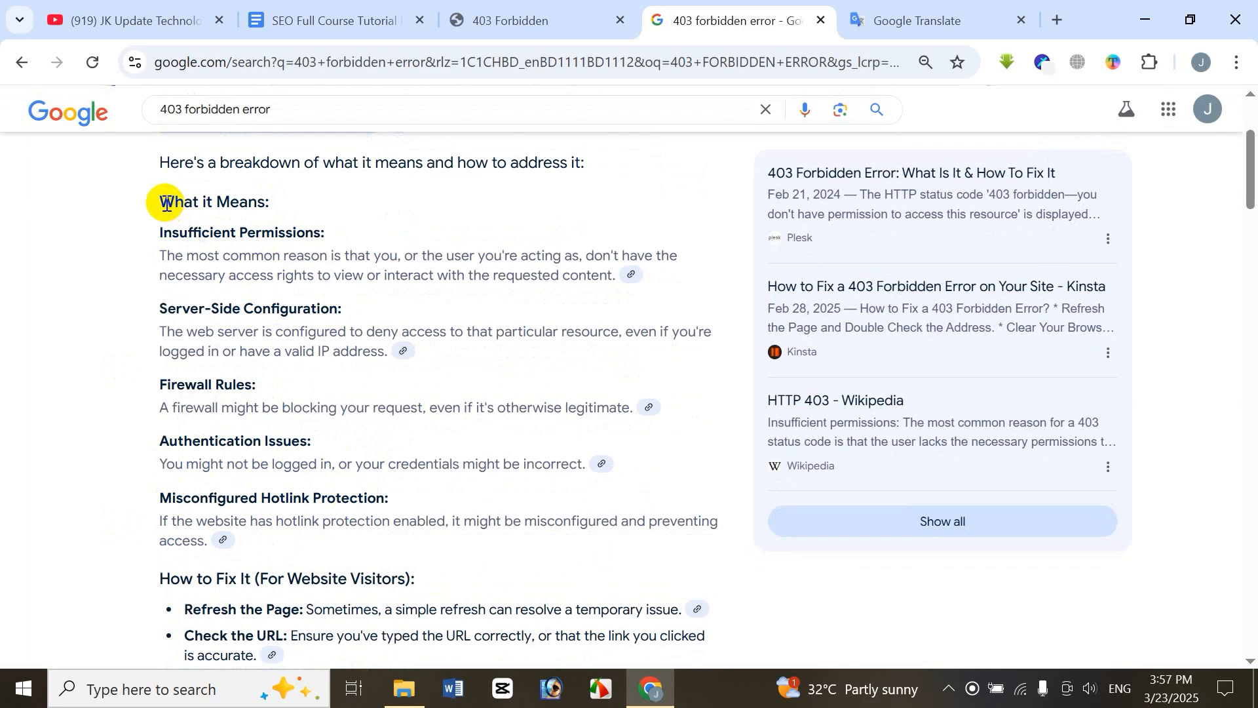
drag(162, 203, 295, 541)
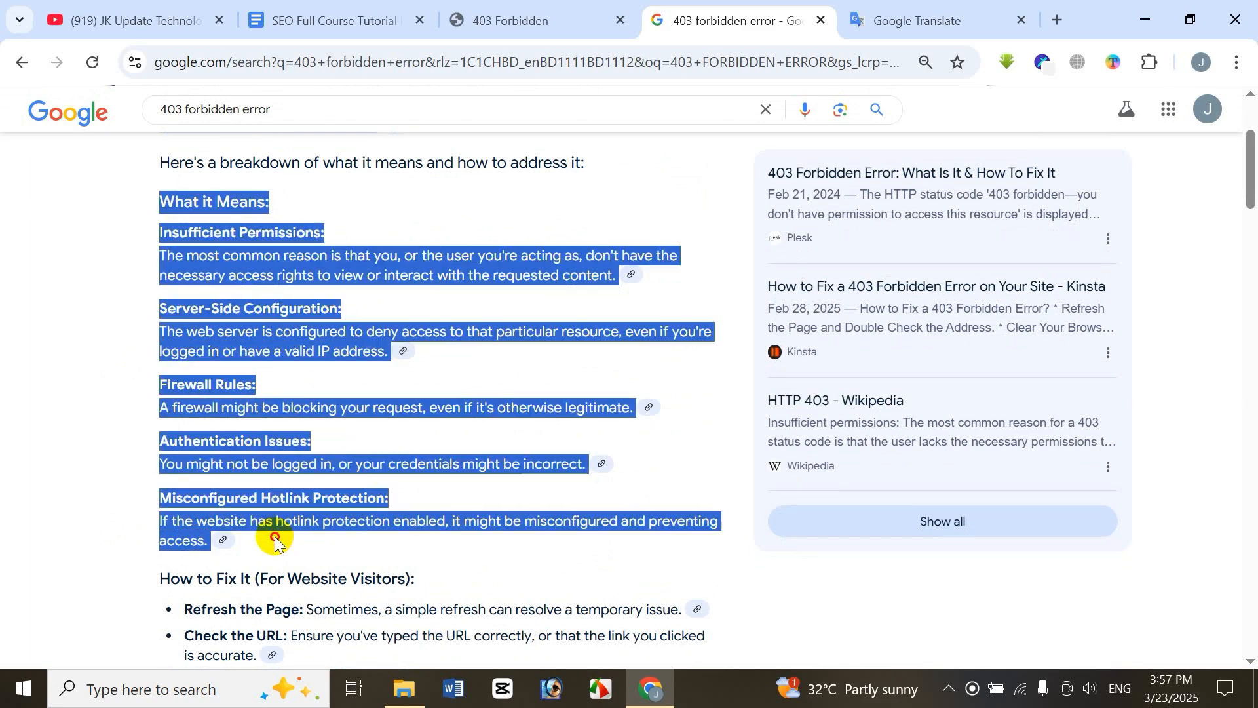
click(855, 22)
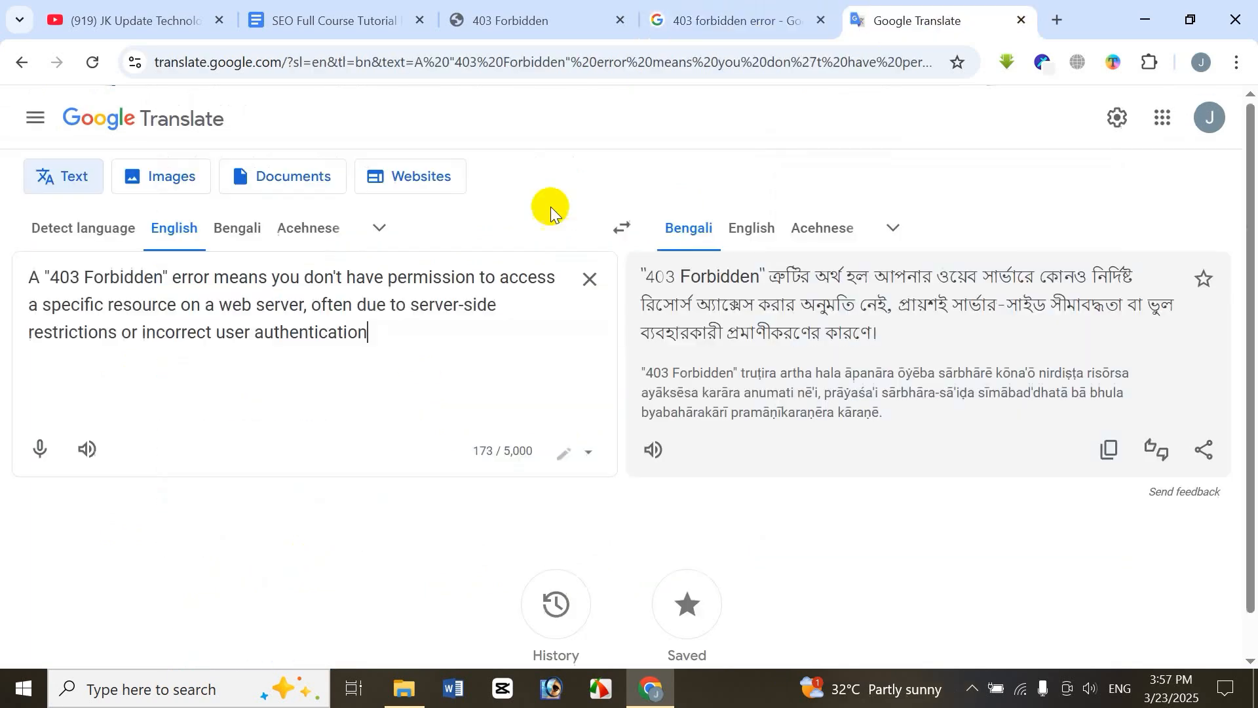
key(ctrl+v)
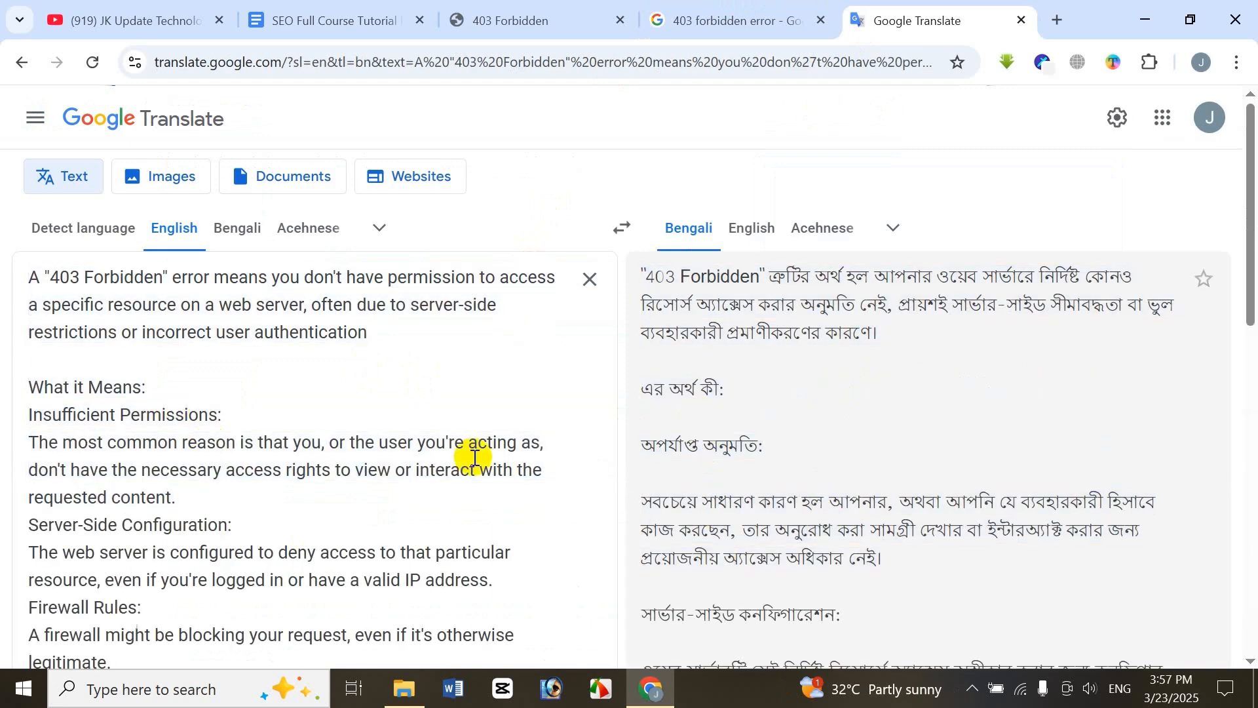
scroll(772, 477, down, 10)
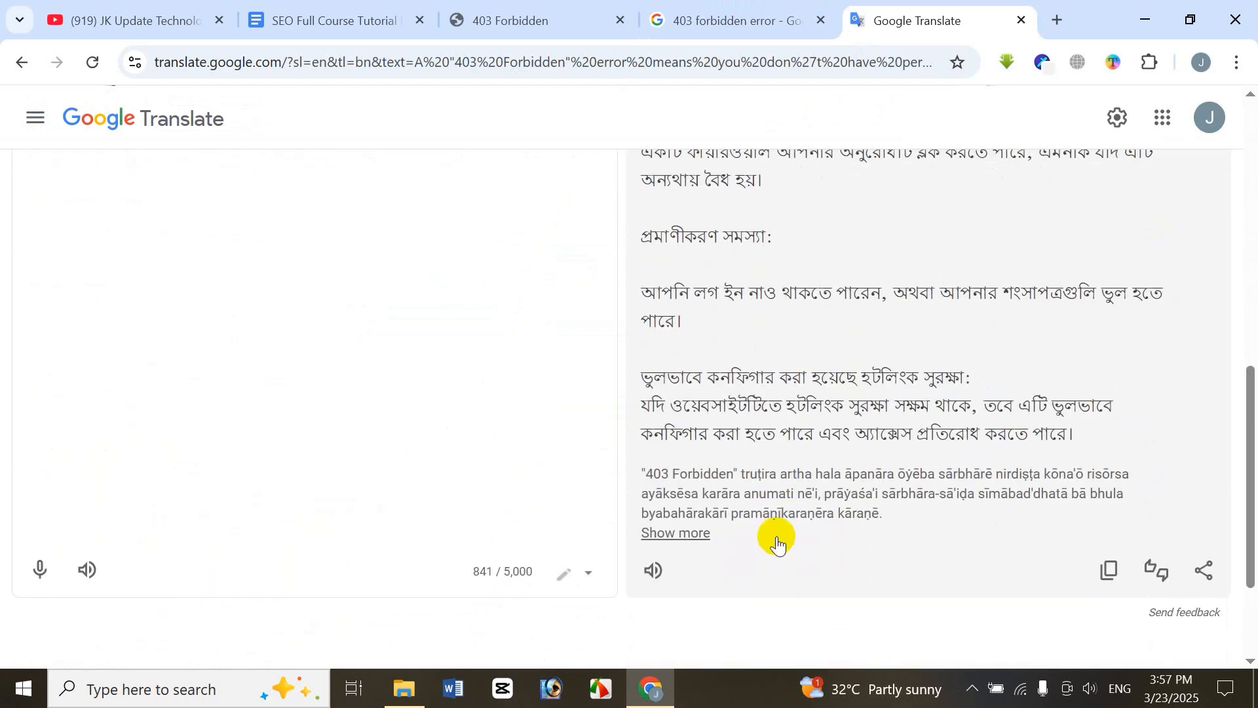
- Return to the search results and read the AI Overview's "How to Fix It" advice for website visitors and for website owners/developers
click(684, 16)
scroll(437, 402, down, 1)
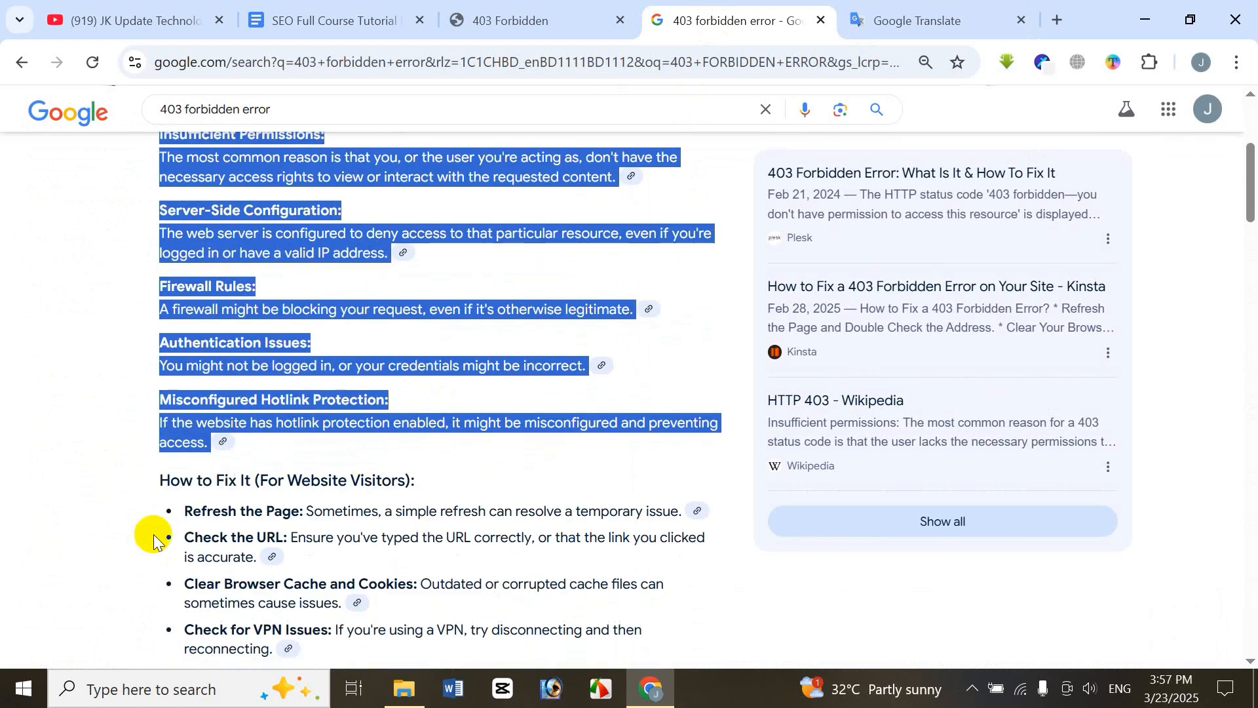
drag(357, 485, 399, 498)
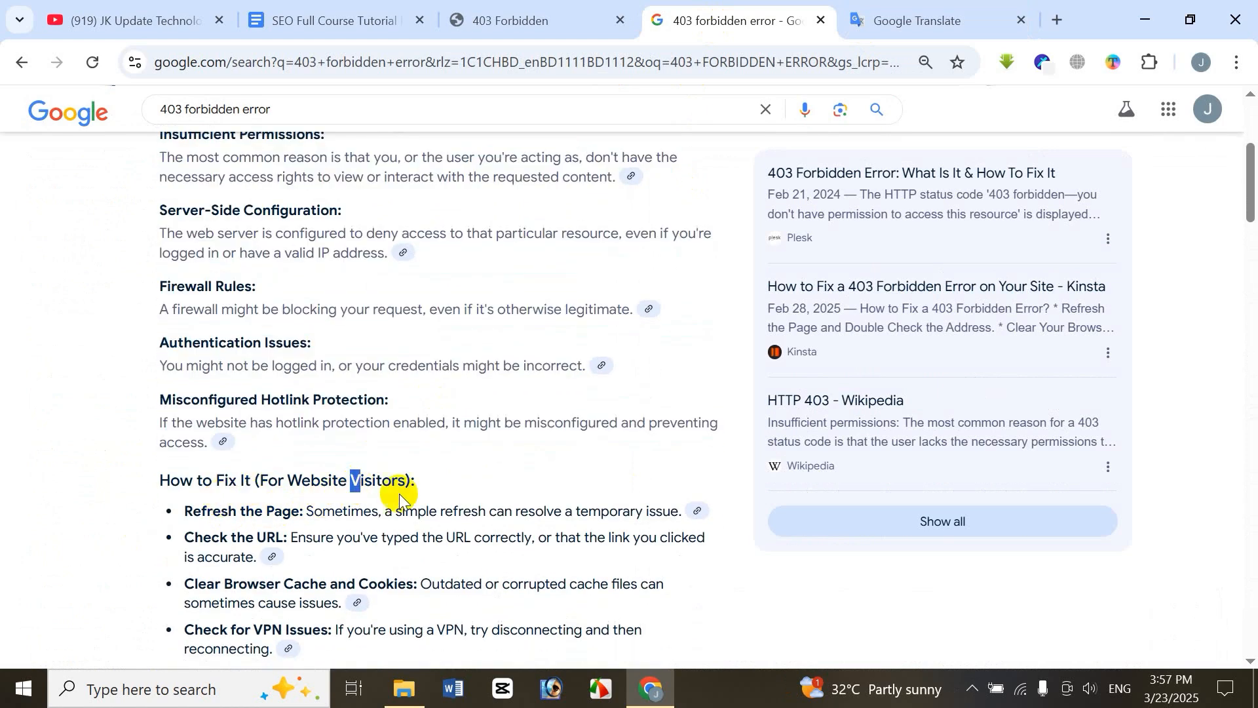
click(457, 478)
scroll(262, 524, down, 2)
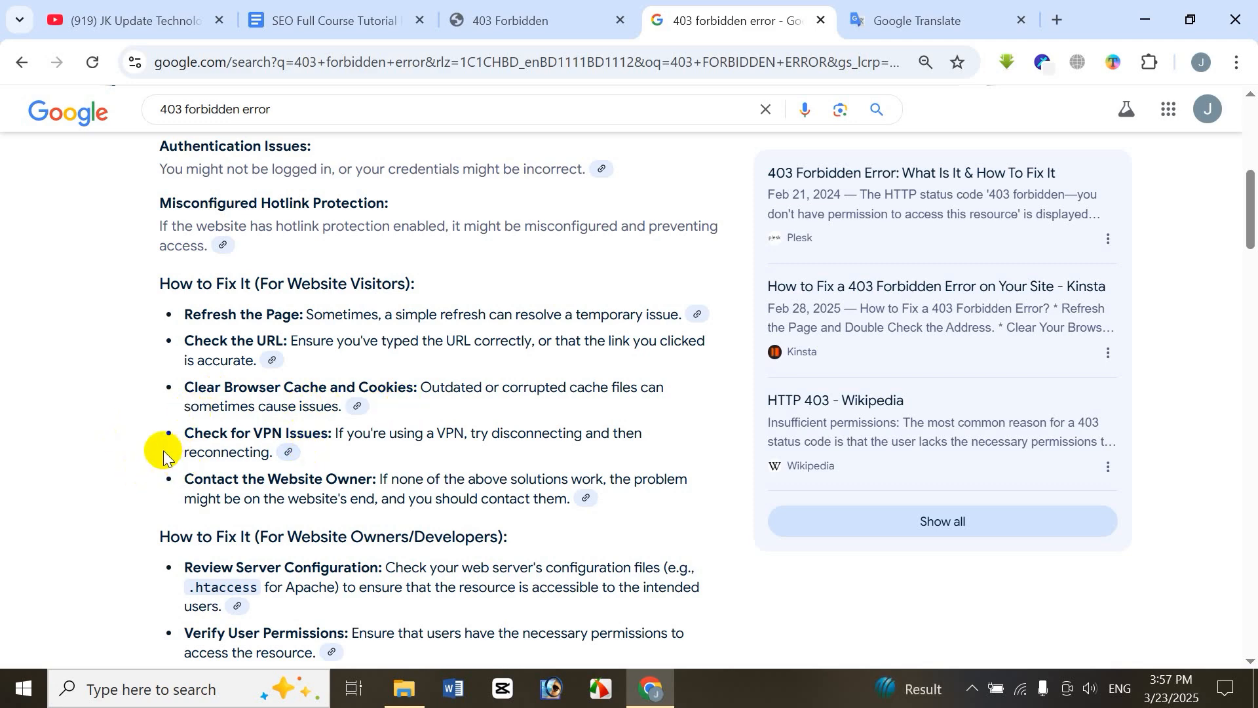
scroll(161, 455, down, 1)
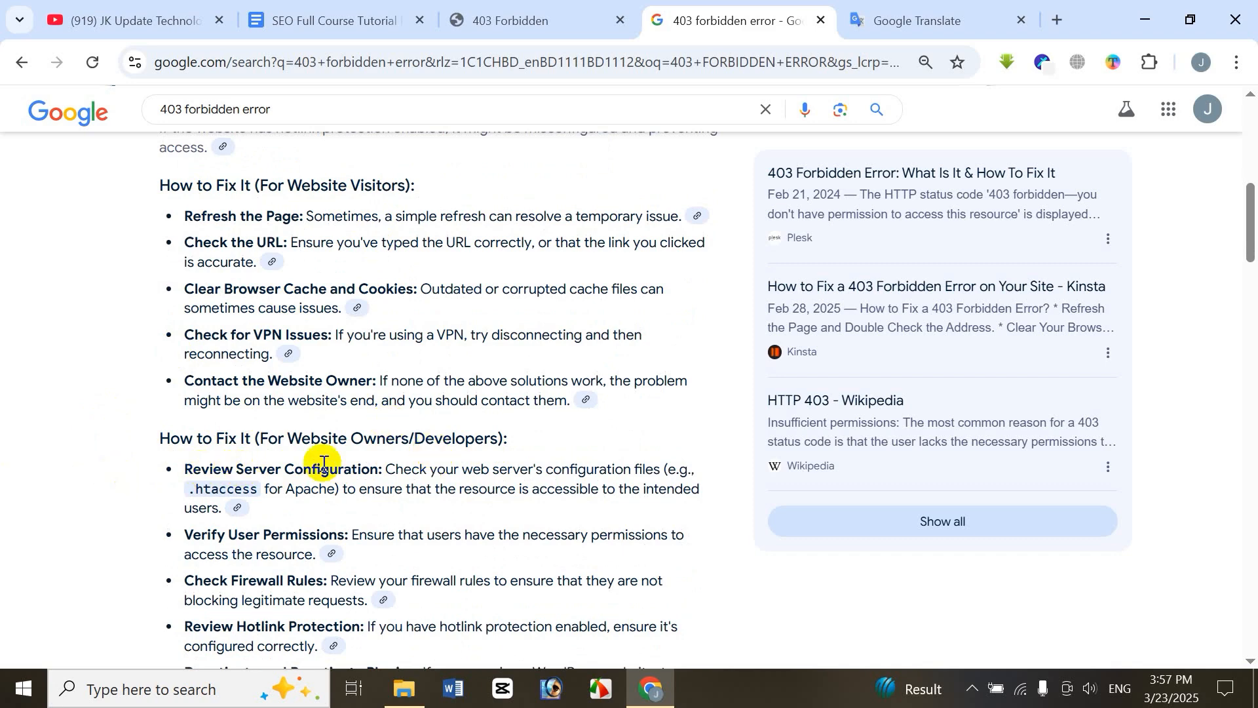
scroll(197, 472, down, 1)
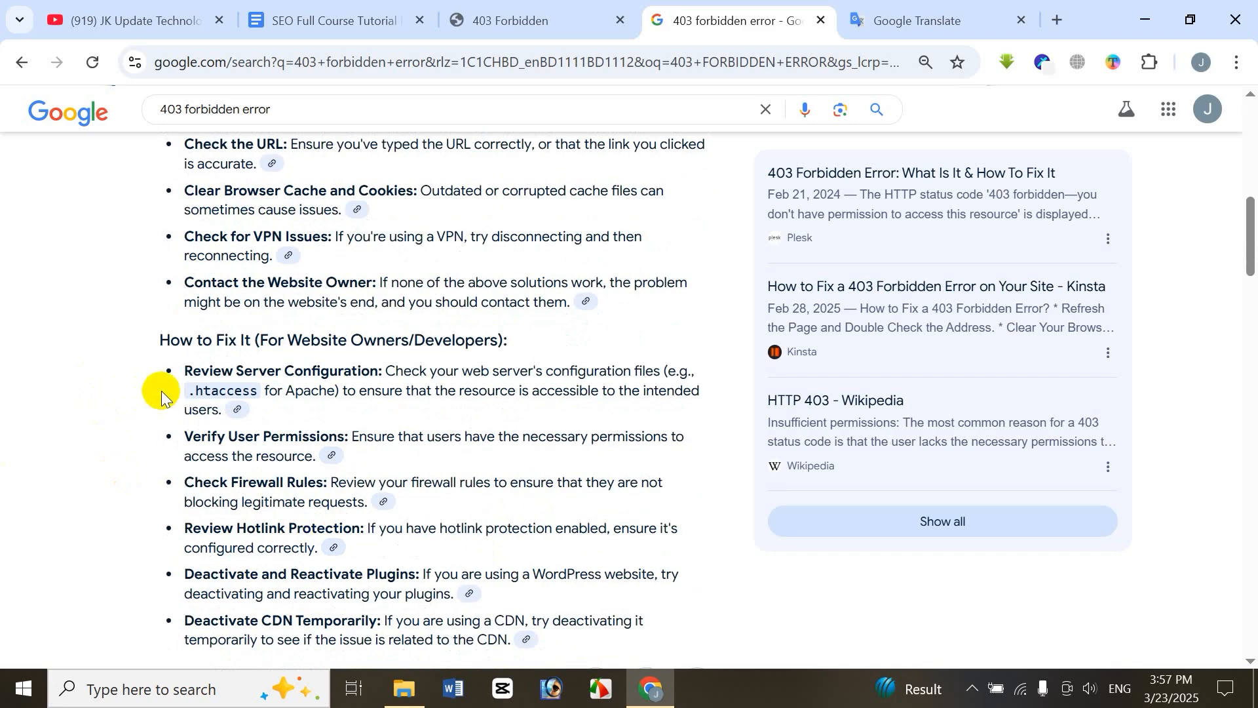
scroll(128, 511, down, 1)
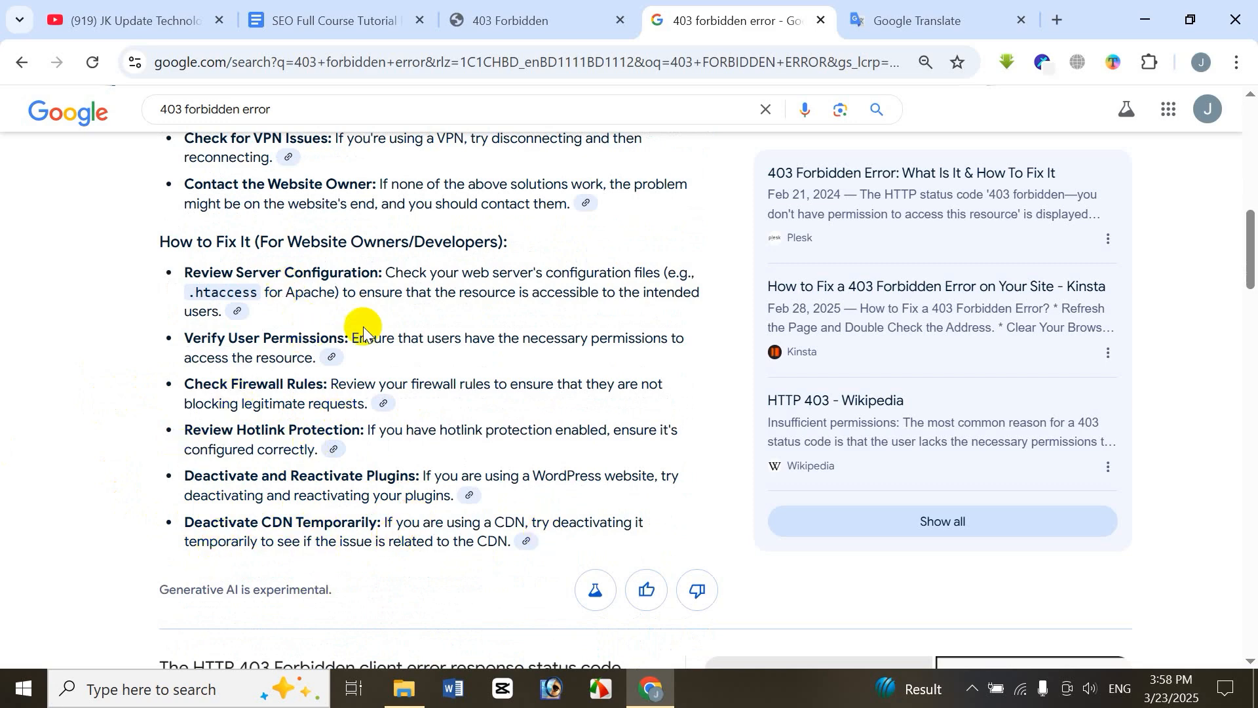
scroll(358, 425, up, 3)
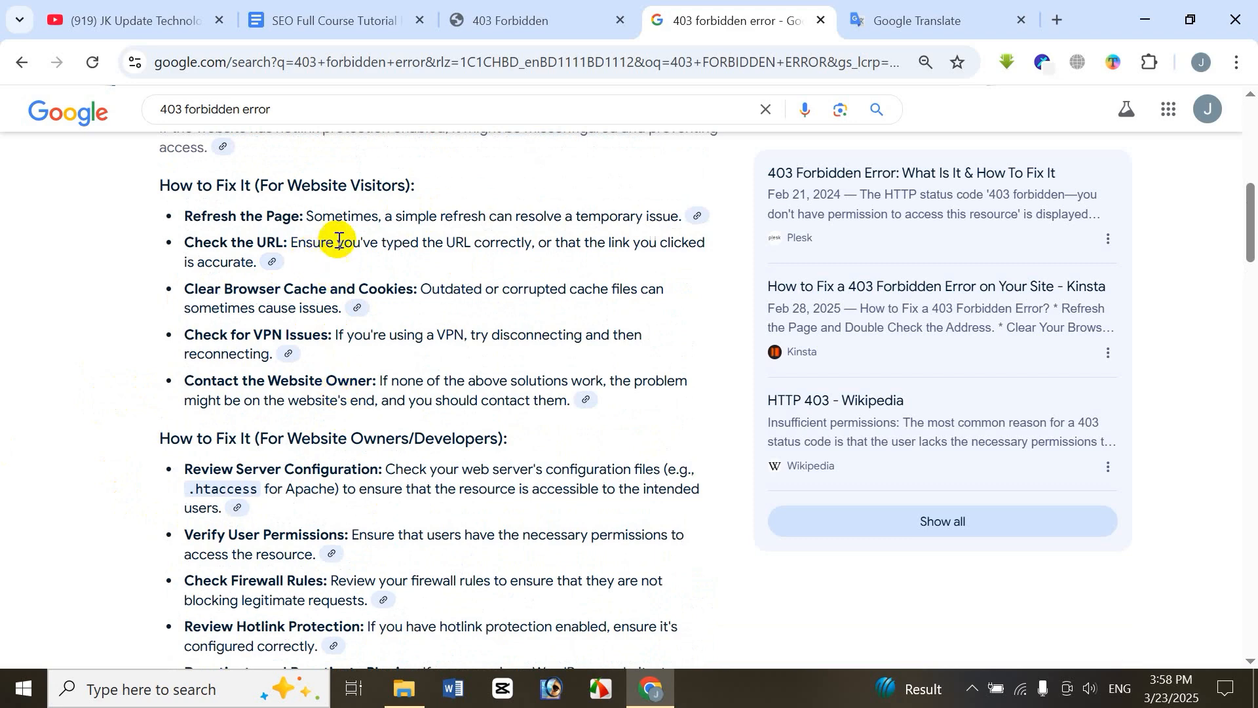
scroll(337, 239, up, 2)
scroll(321, 469, down, 4)
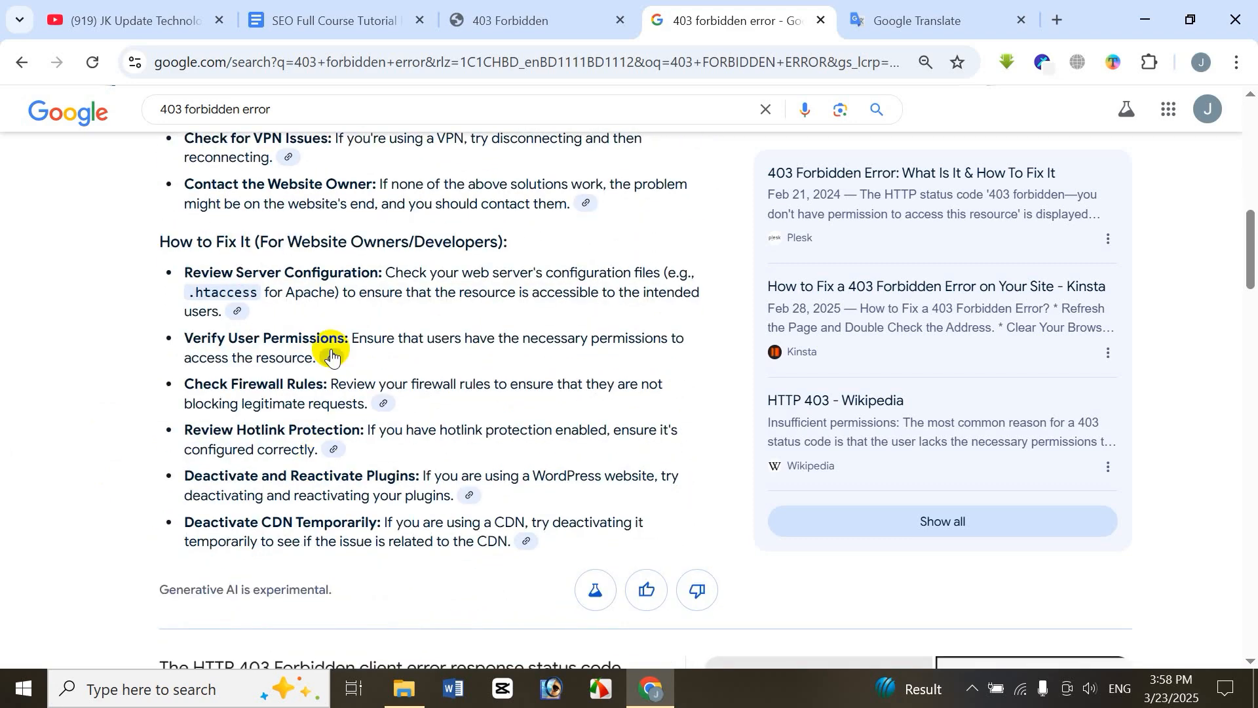
scroll(330, 345, up, 3)
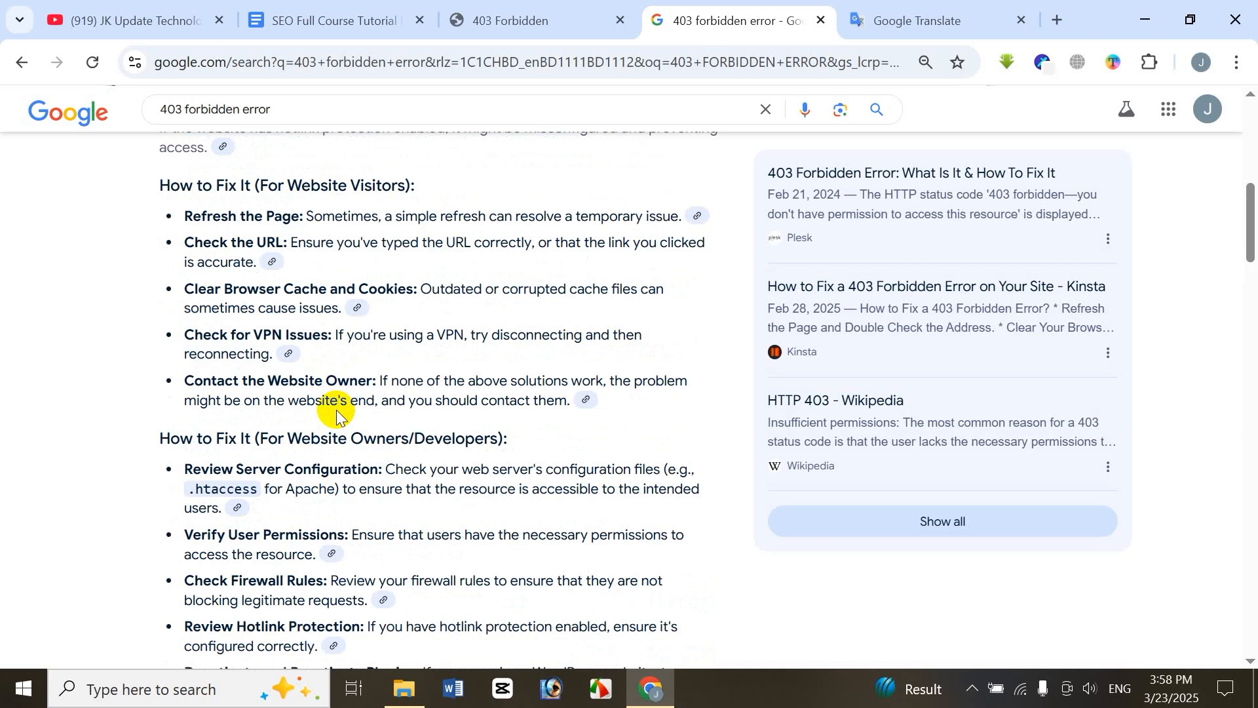
- Add the "How to Fix It" text, through Review Hotlink Protection, to the Google Translate source and restore the heading's missing "H"
click(178, 210)
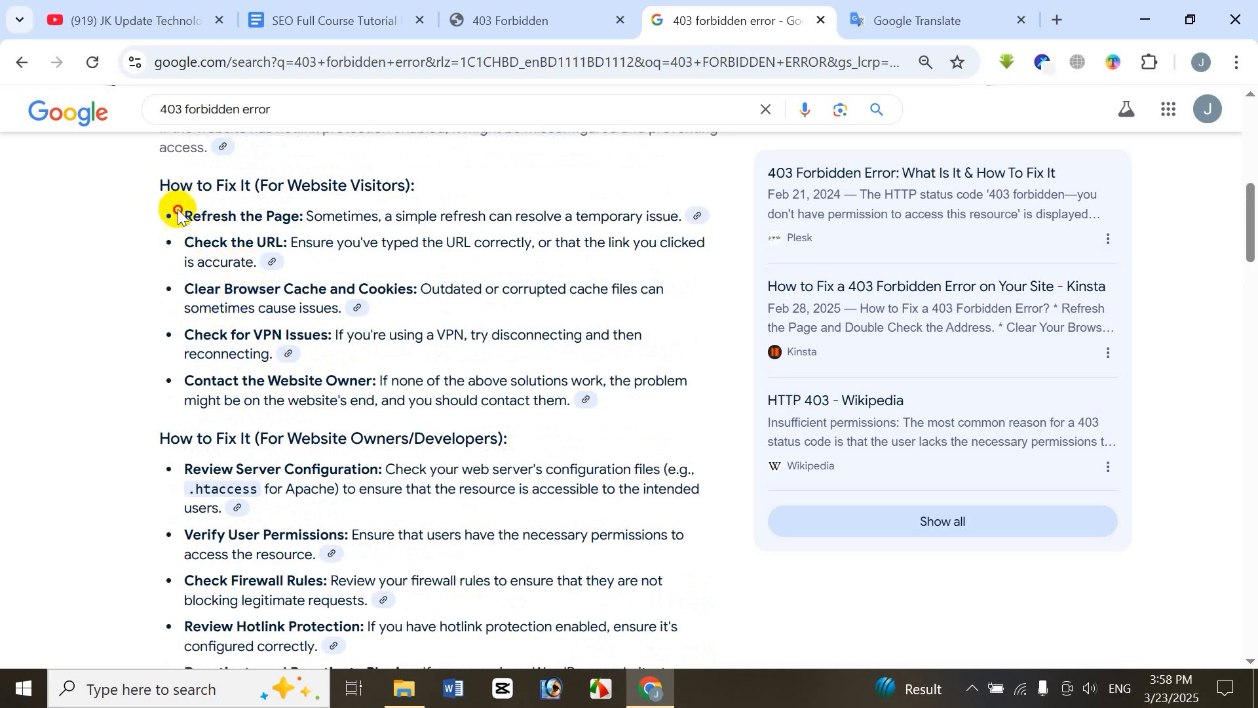
drag(179, 210, 444, 639)
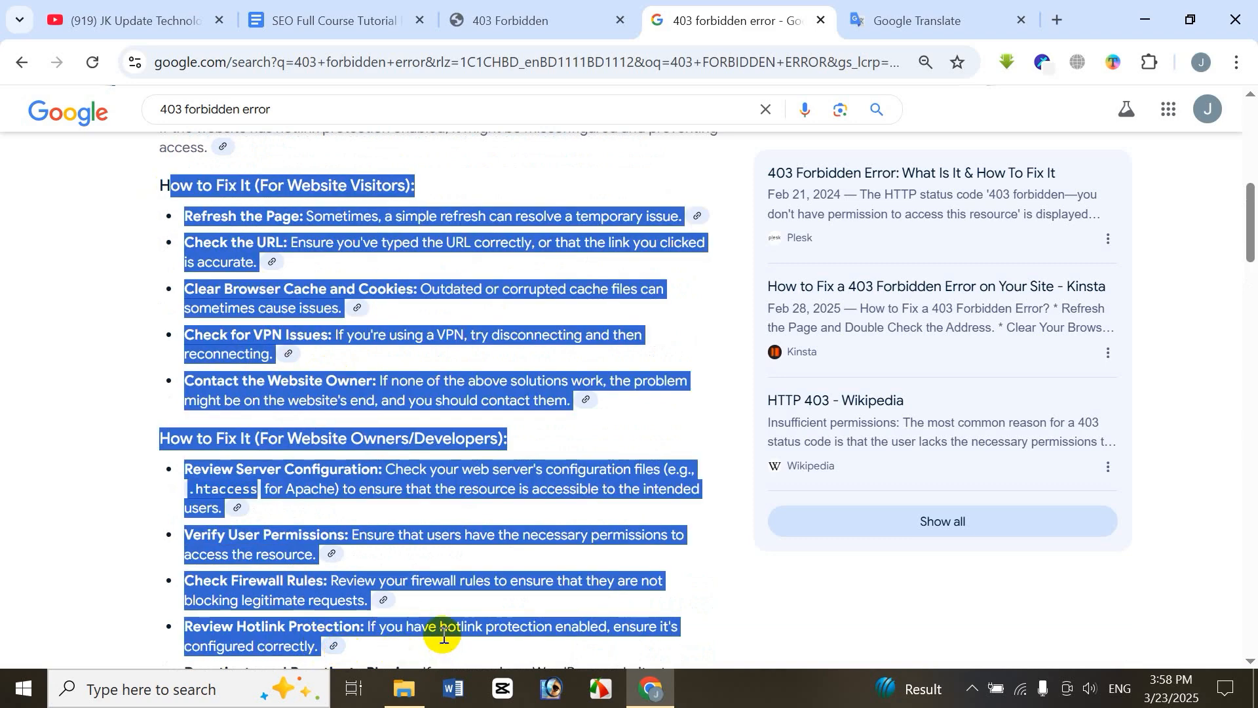
click(862, 23)
scroll(288, 334, up, 5)
scroll(317, 239, down, 2)
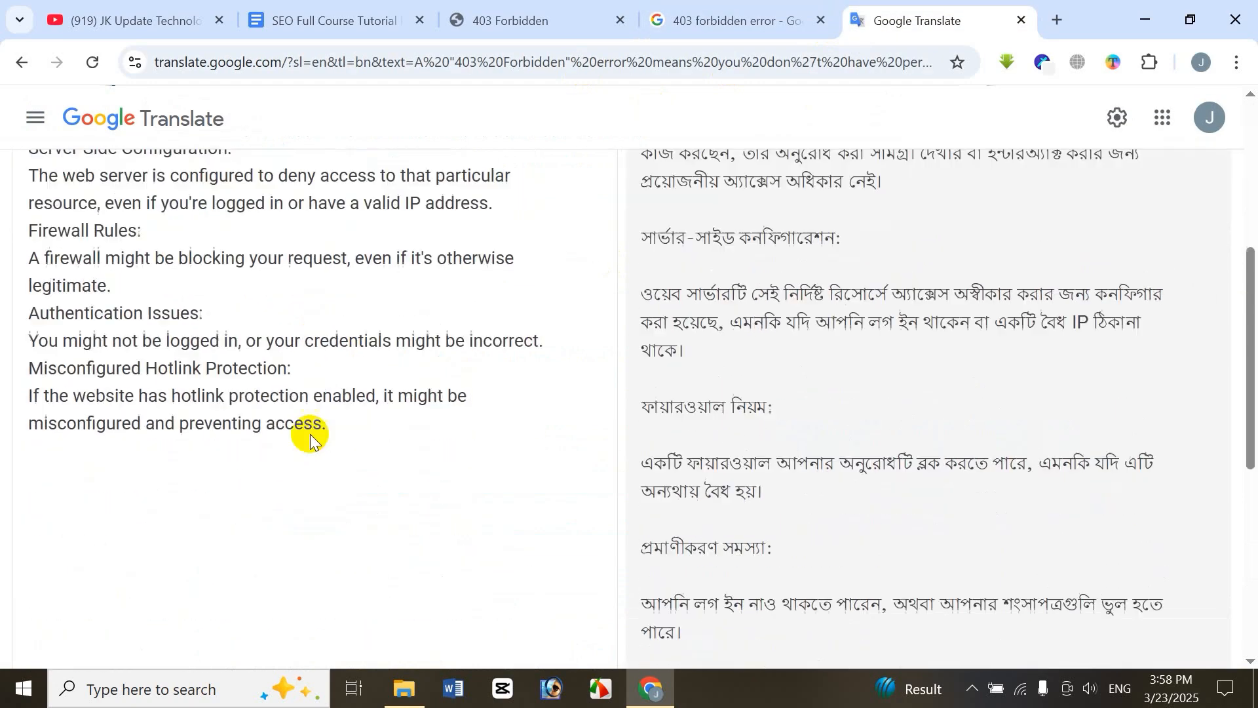
key(ctrl+v)
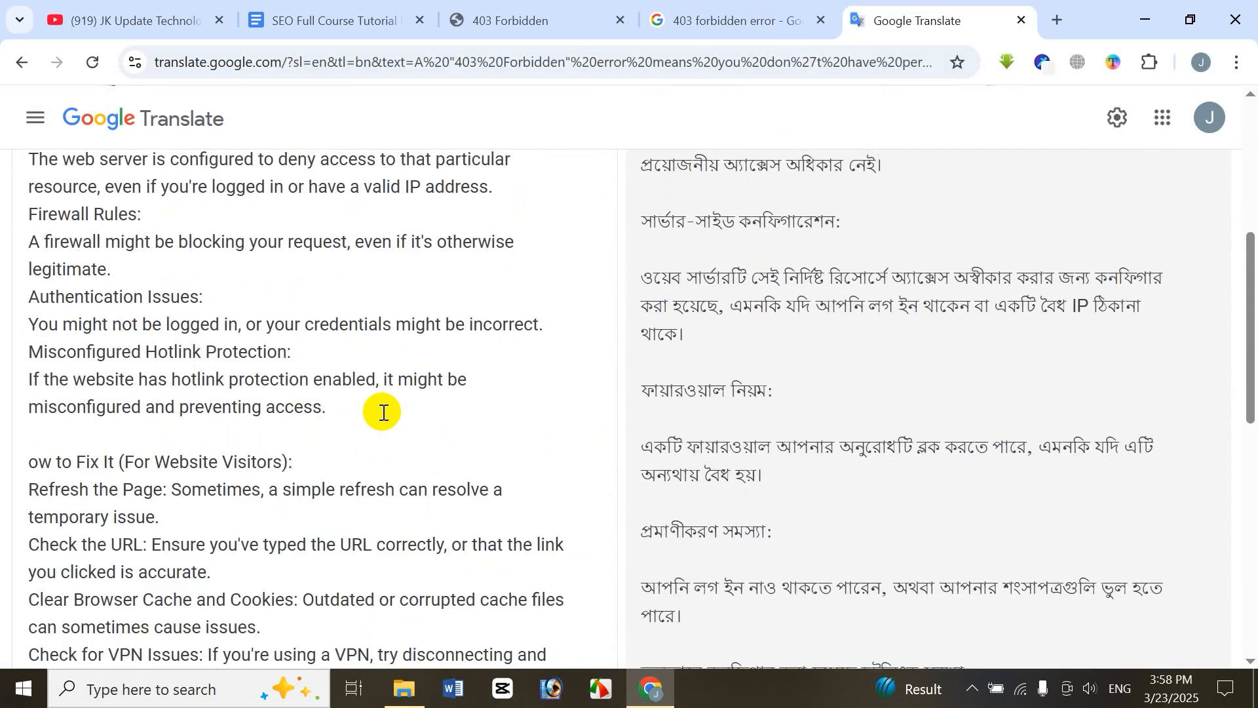
click(34, 463)
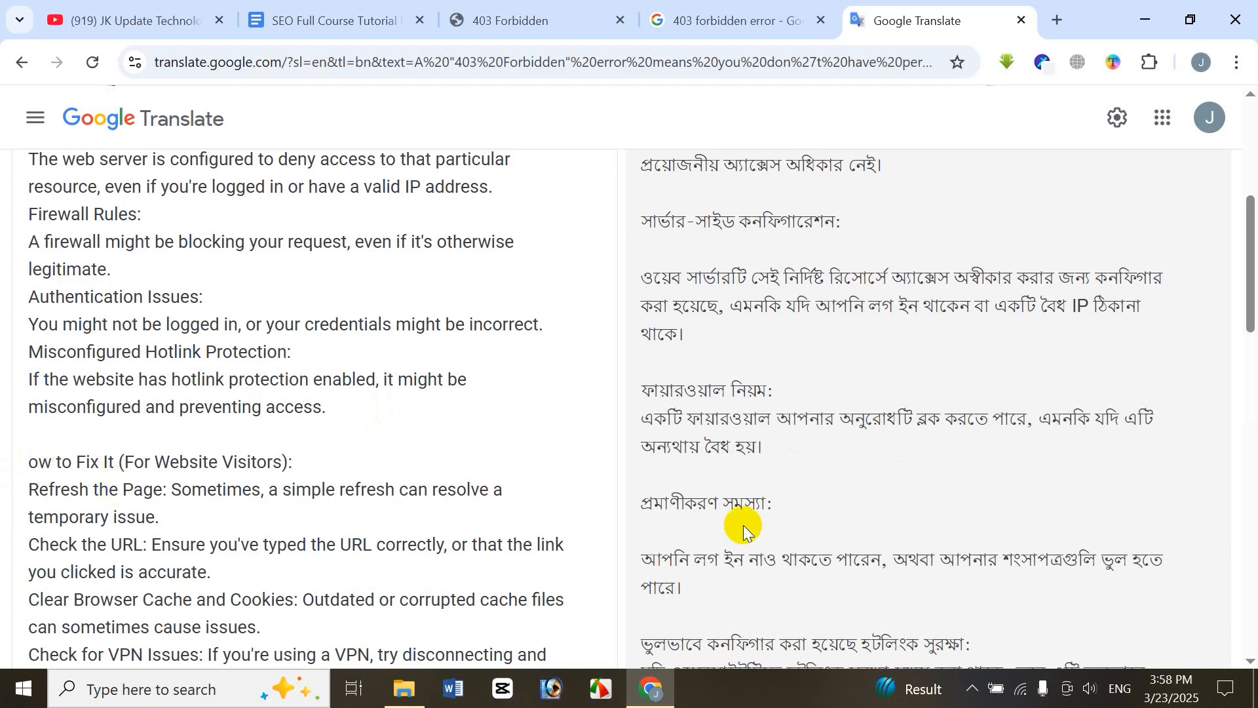
text(H)
scroll(970, 517, down, 10)
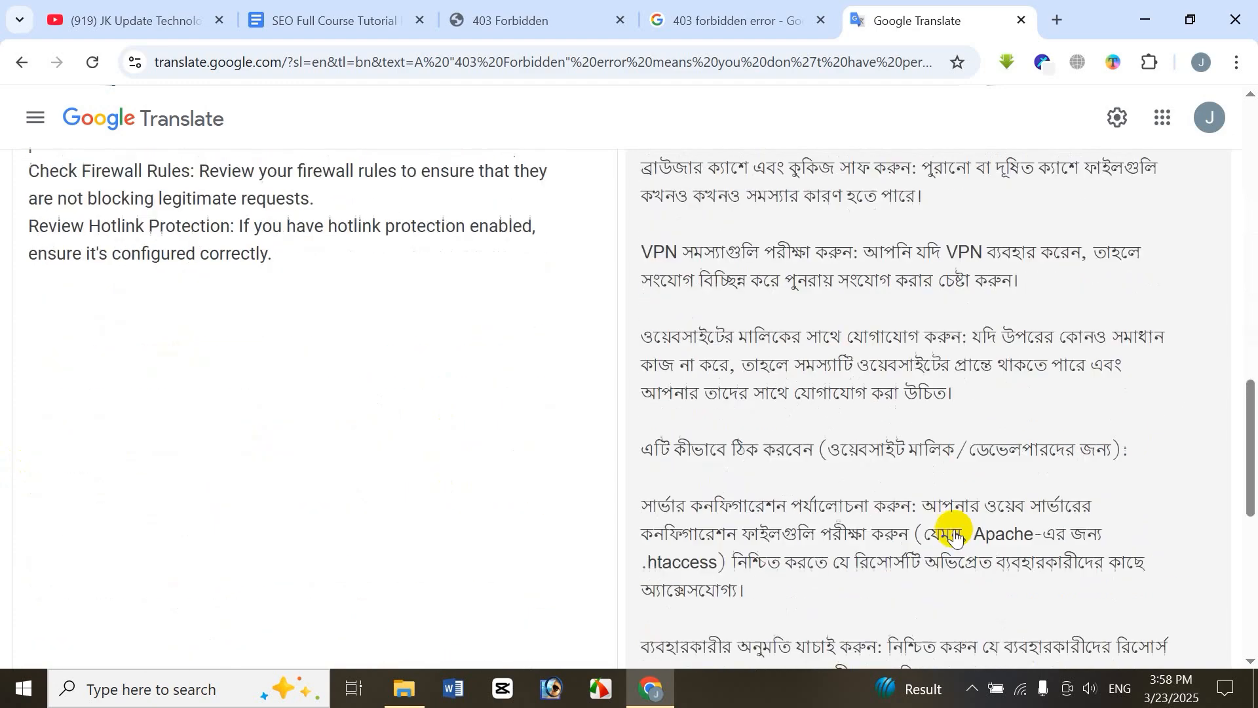
scroll(953, 534, down, 5)
key(ctrl+a)
scroll(940, 380, up, 15)
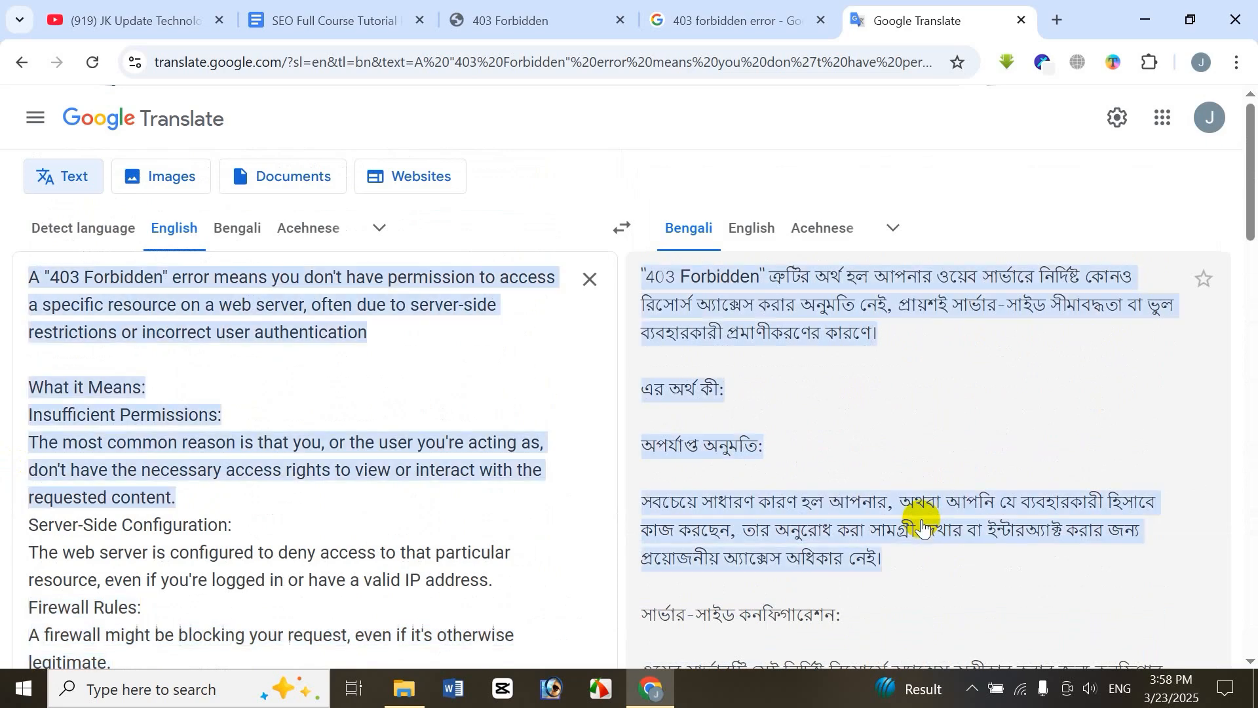
- Close the Google Translate and Google search results tabs, leaving the site's 403 Forbidden page in view
click(1022, 20)
scroll(554, 222, up, 4)
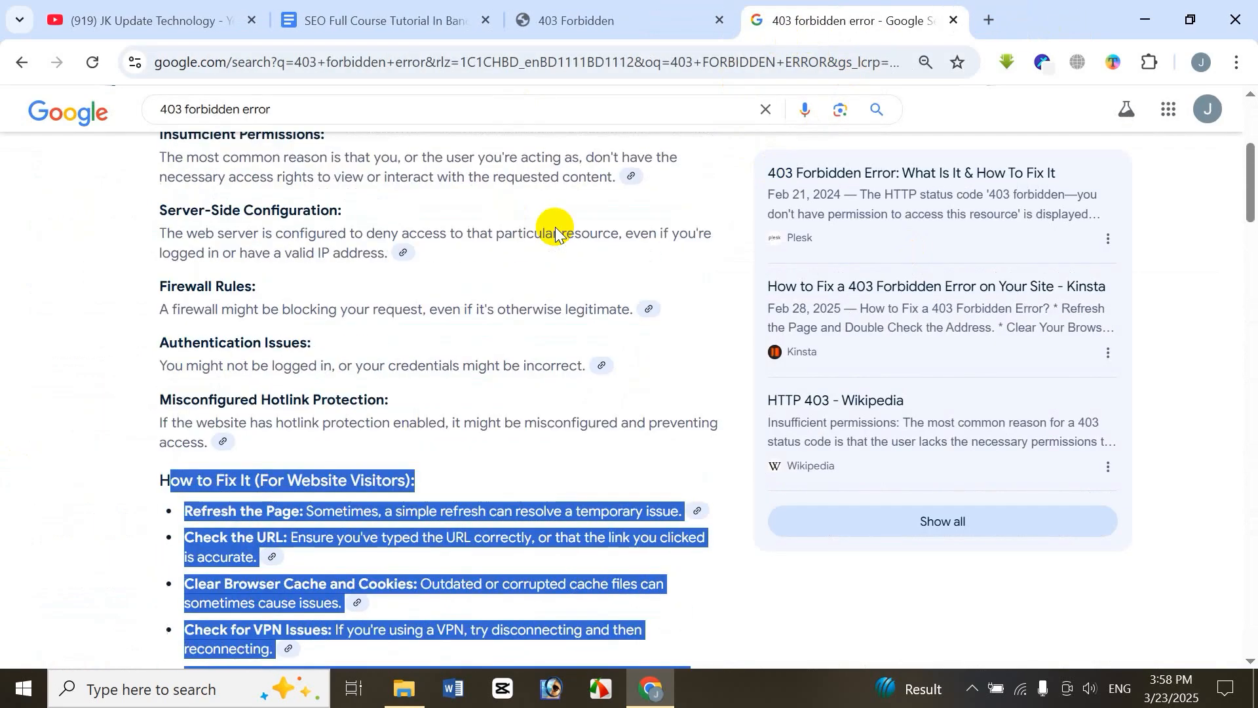
click(387, 20)
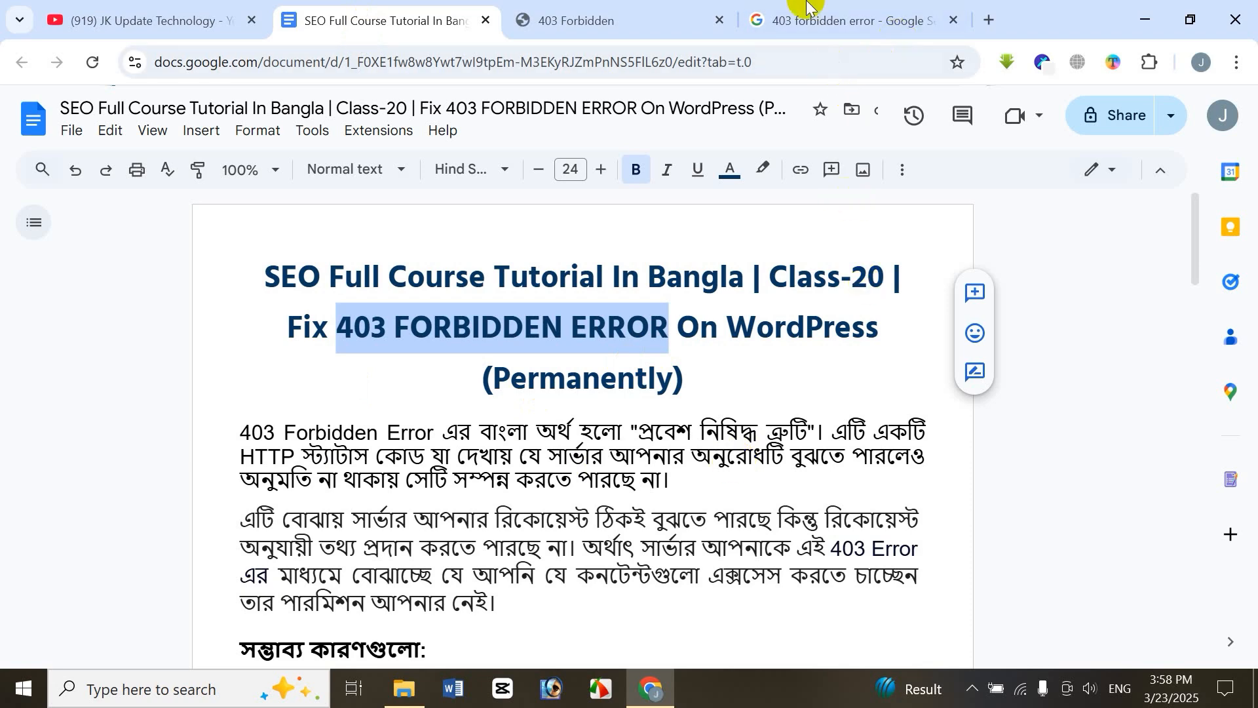
click(813, 19)
click(953, 20)
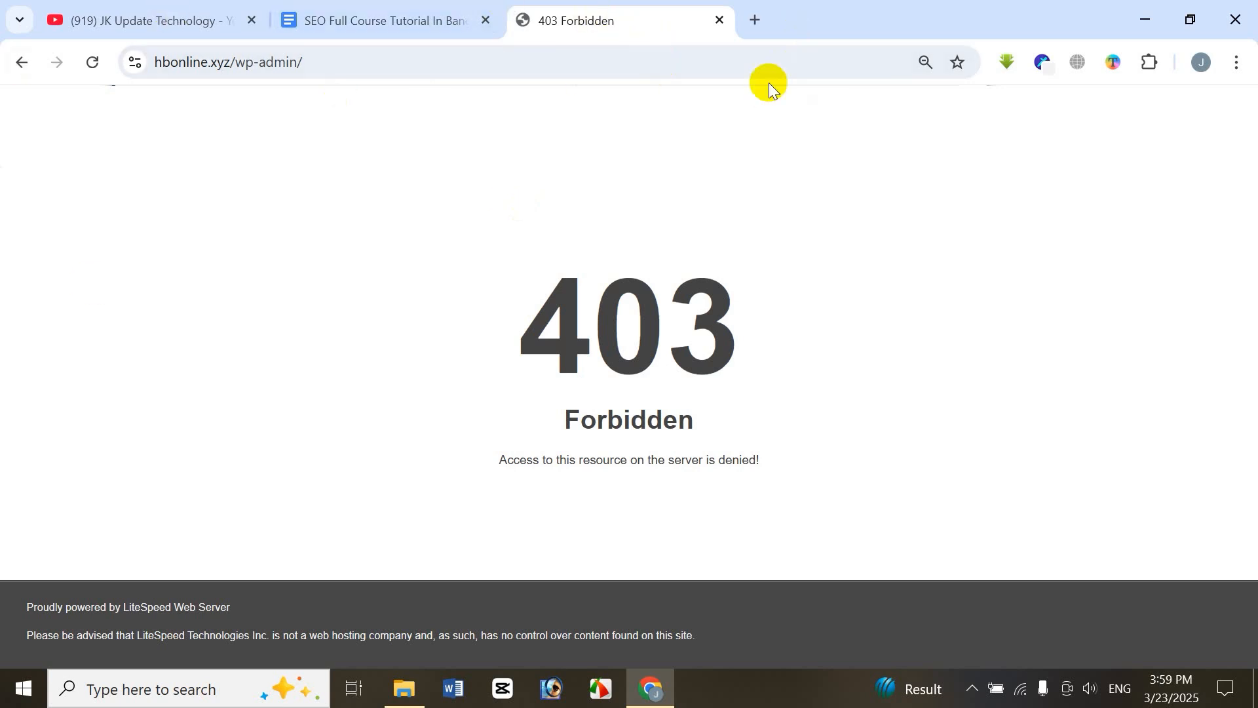
- Open the hbonline.xyz/cpanel login page in a new browser tab
click(761, 23)
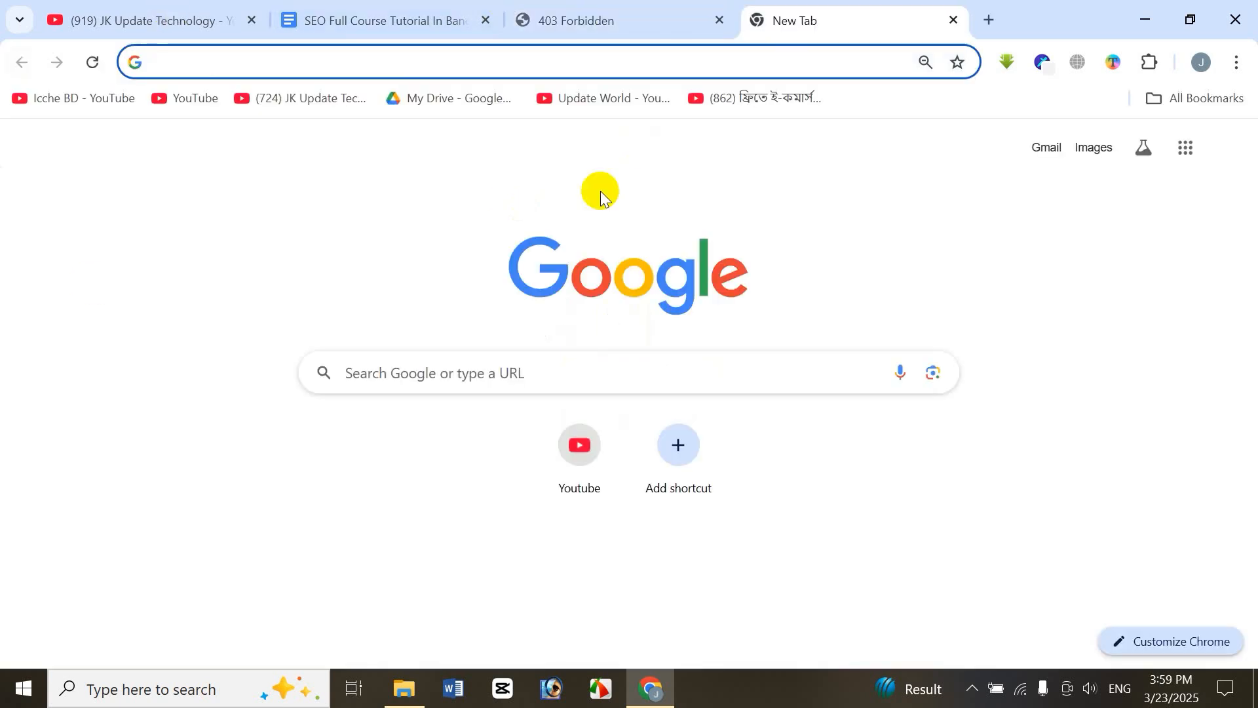
text(h)
key(End)
key(BackSpace)
key(BackSpace)
key(BackSpace)
key(BackSpace)
key(BackSpace)
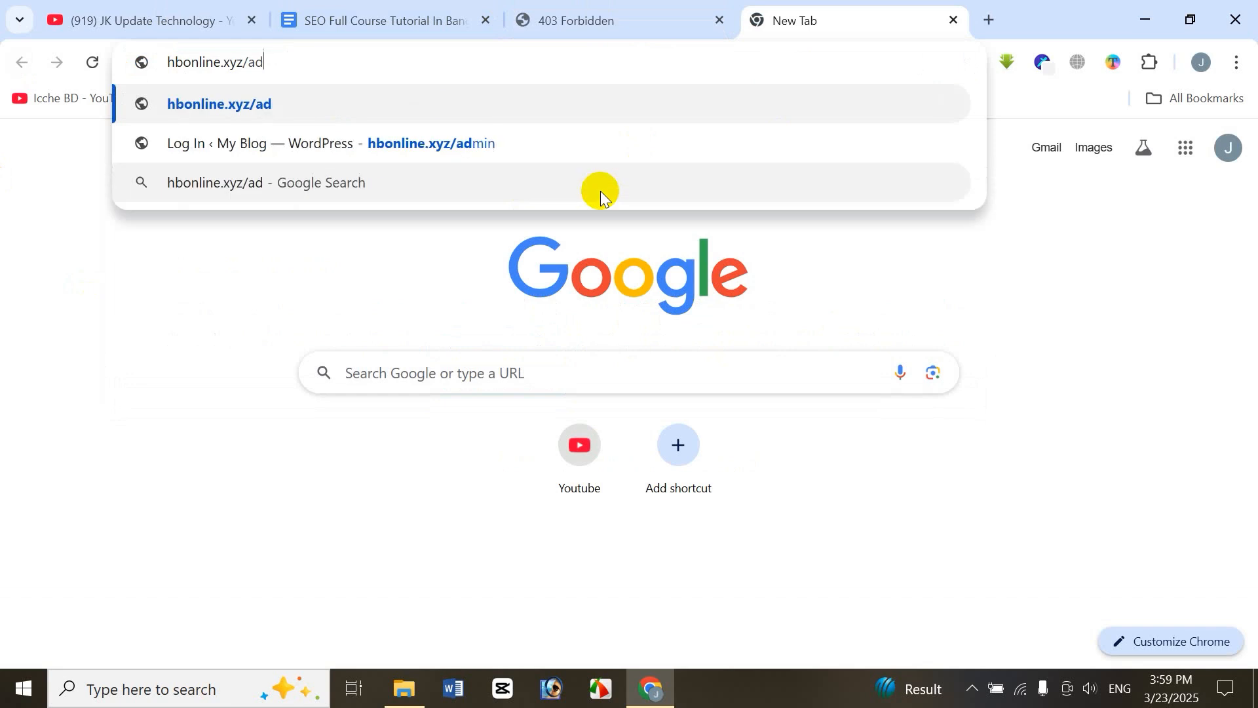
text(c)
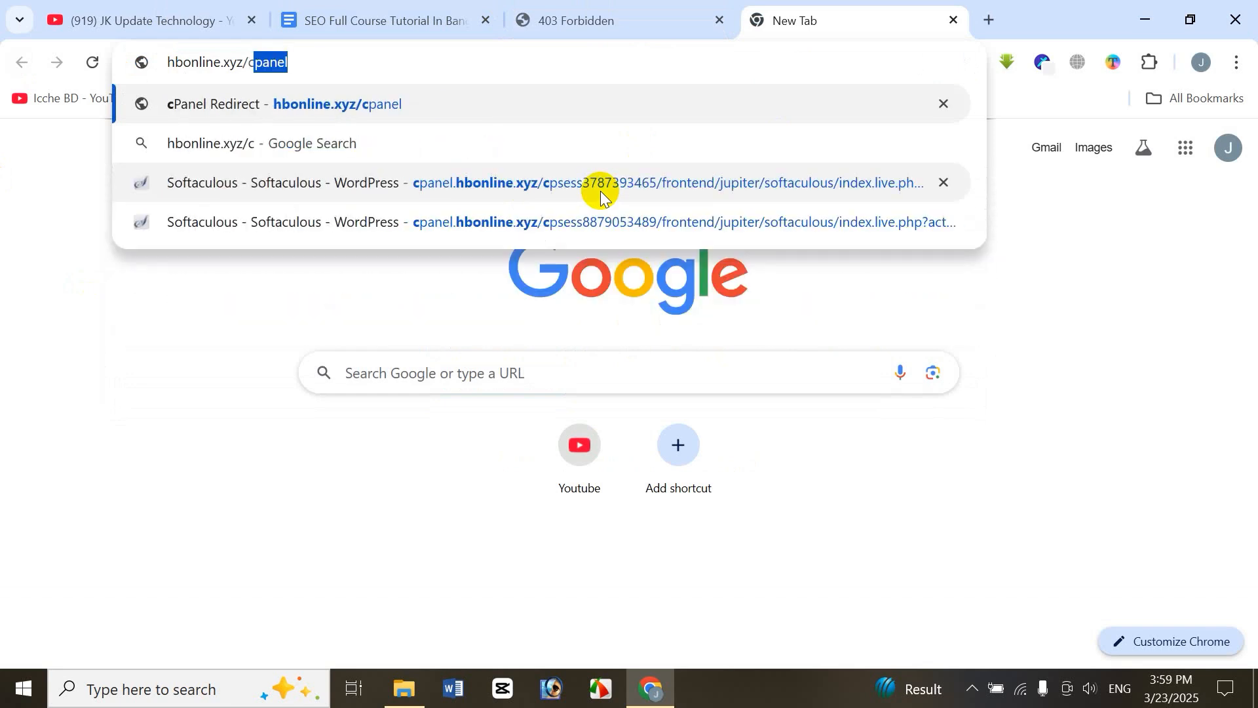
key(End)
key(Return)
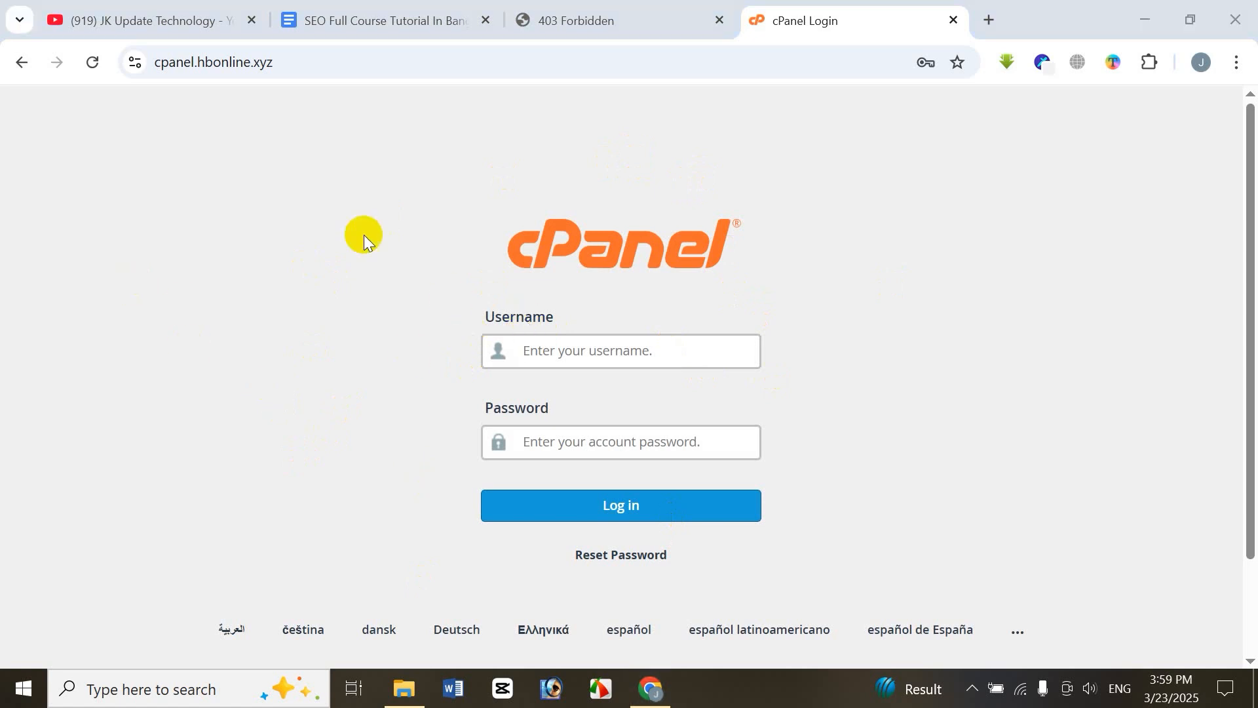
- Log in to cPanel with the account username and password
click(730, 342)
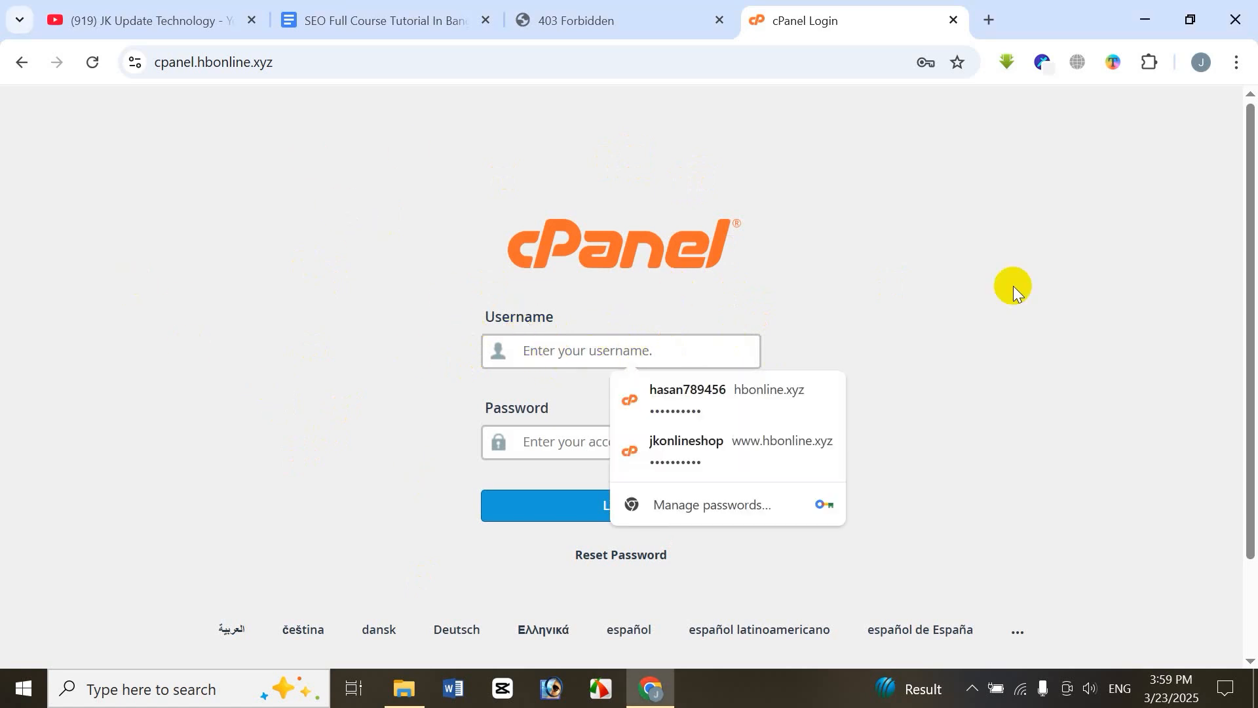
text(hbonline)
click(679, 394)
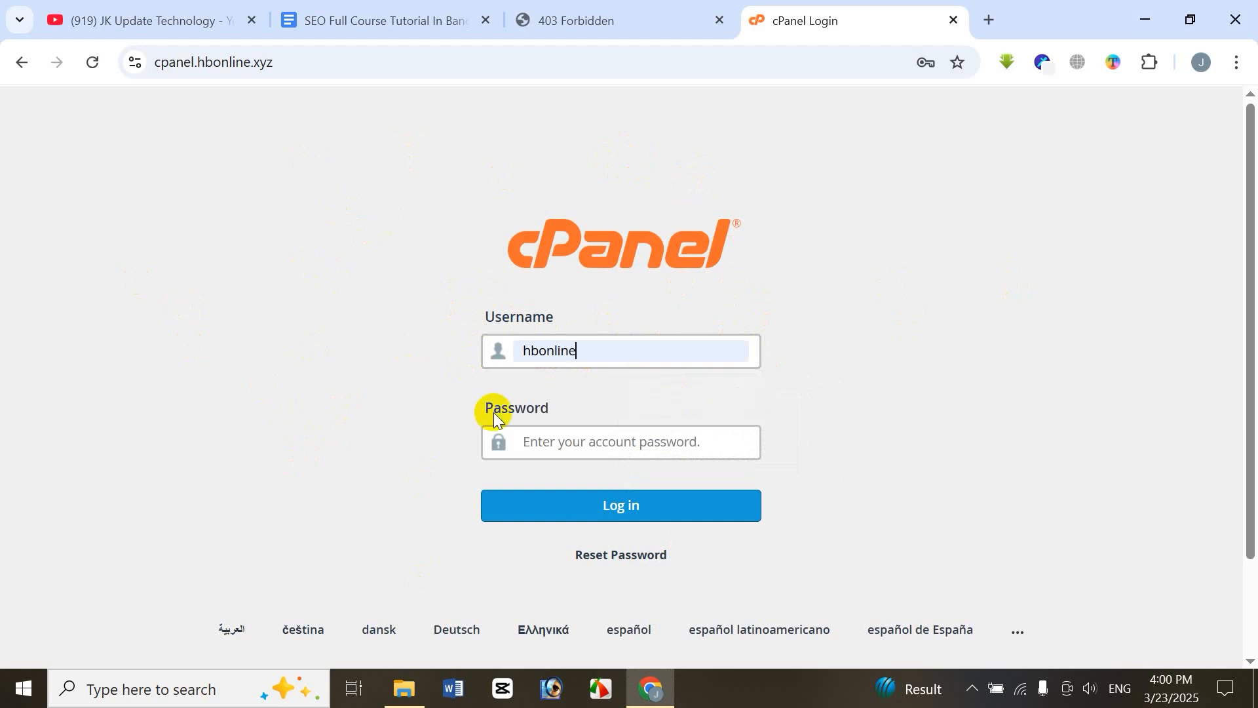
click(544, 450)
key(ctrl+v)
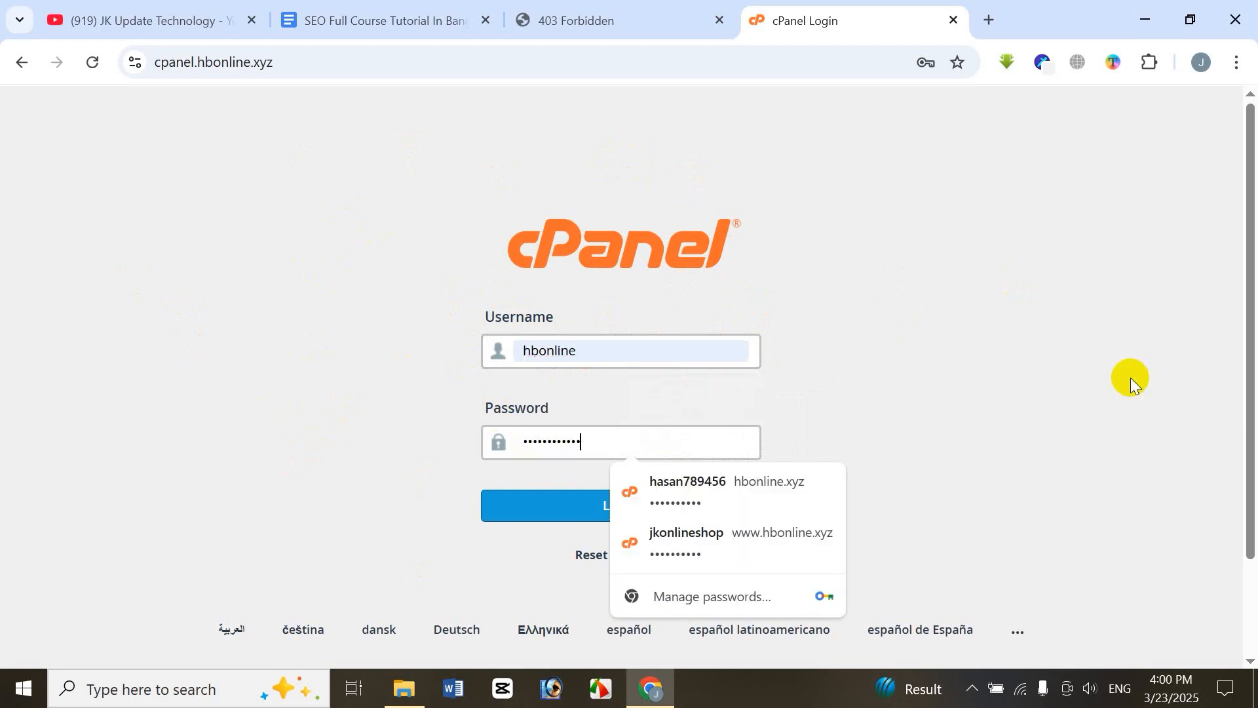
click(619, 499)
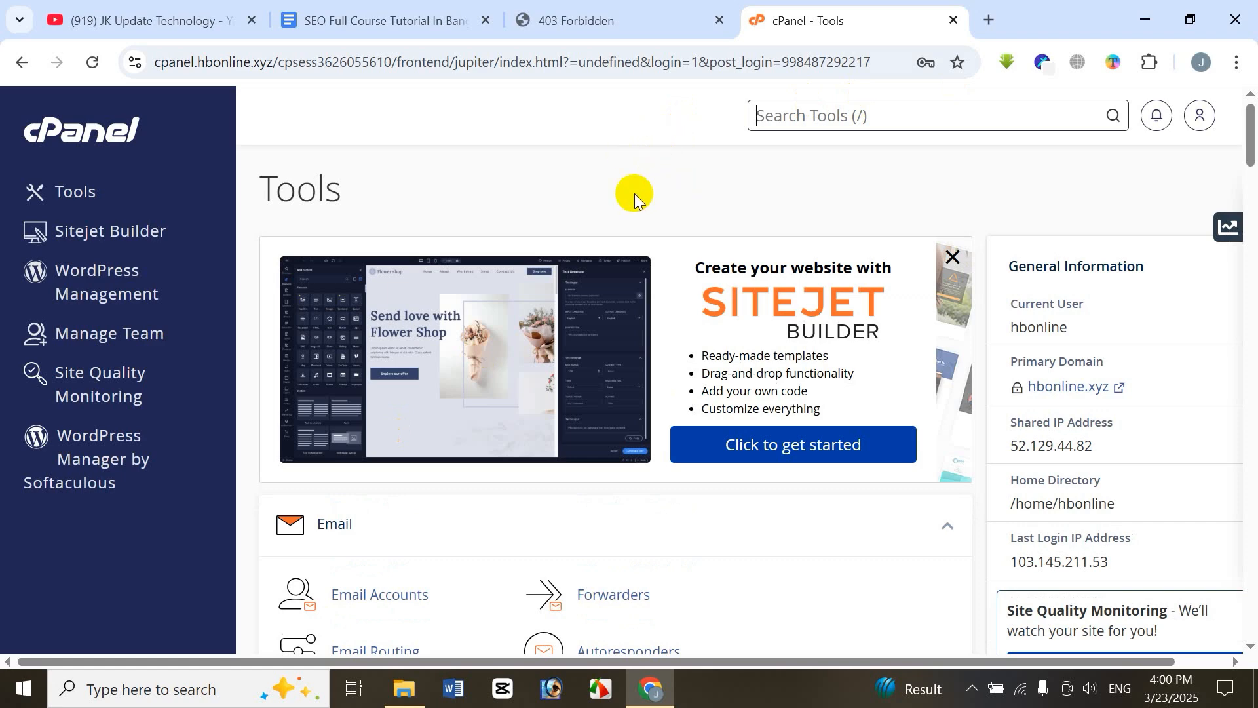
- Find the Files section among the cPanel tools and open File Manager
scroll(630, 203, down, 3)
scroll(570, 219, up, 3)
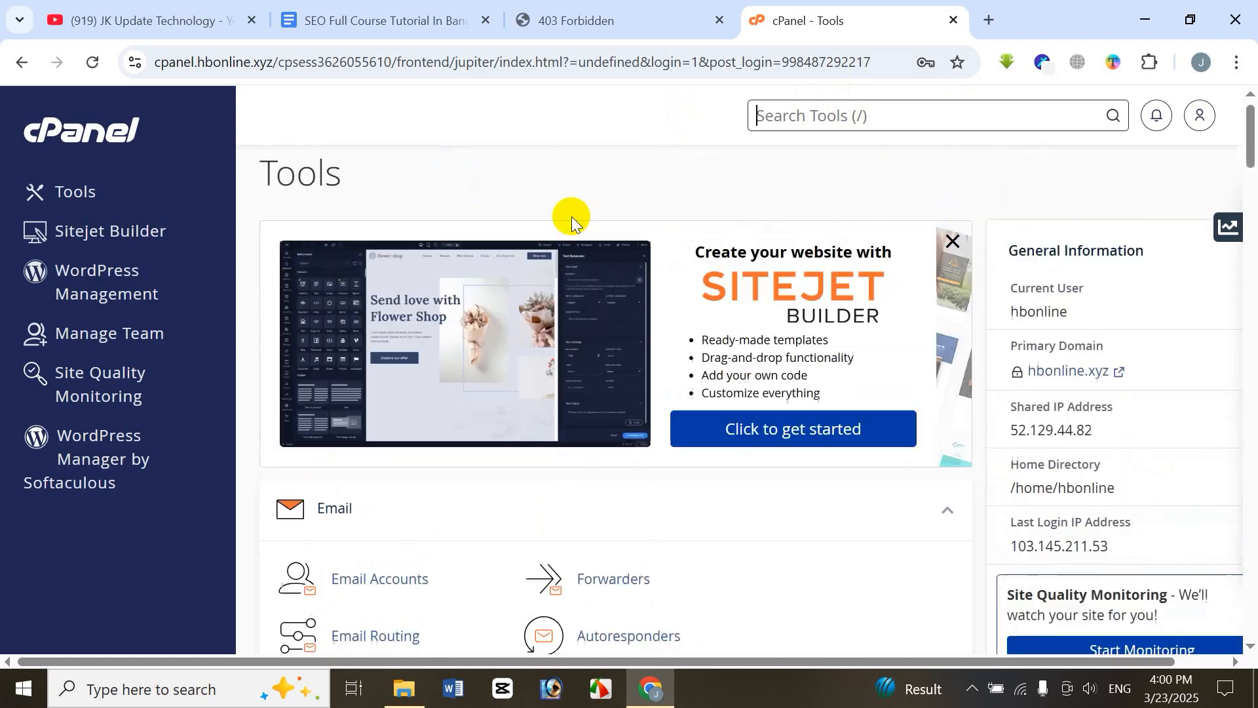
scroll(570, 219, down, 4)
scroll(569, 230, down, 7)
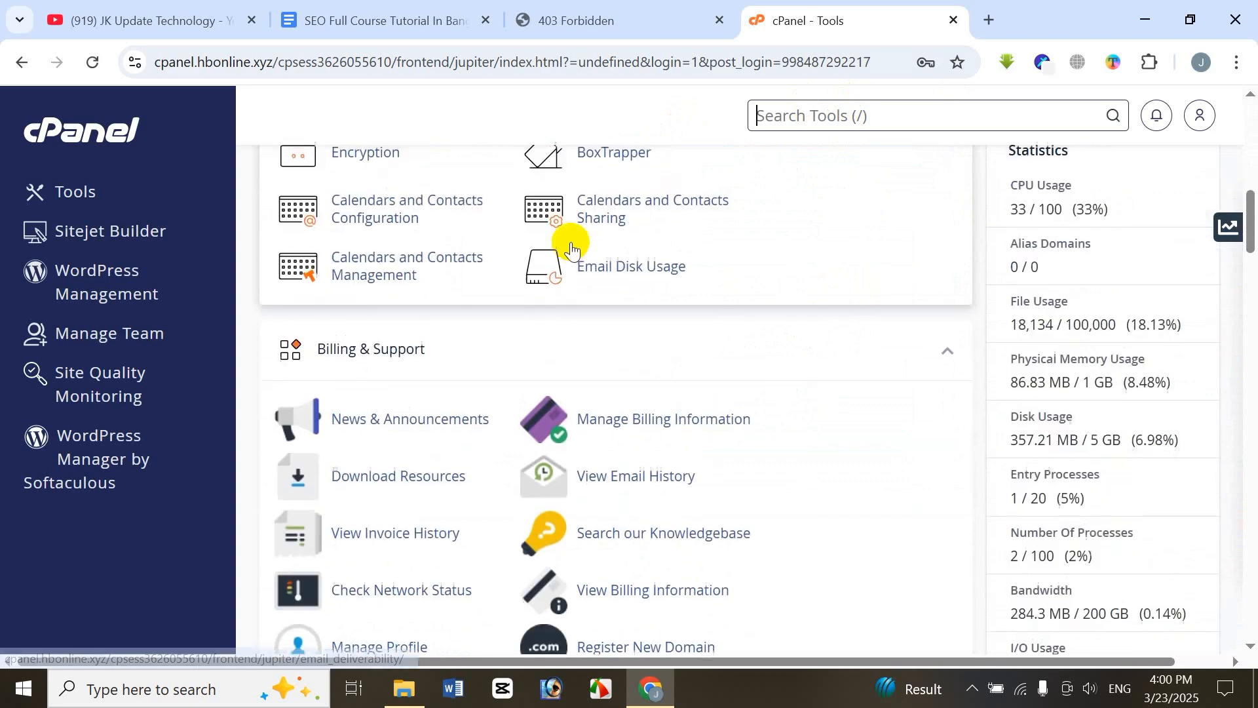
scroll(659, 255, down, 2)
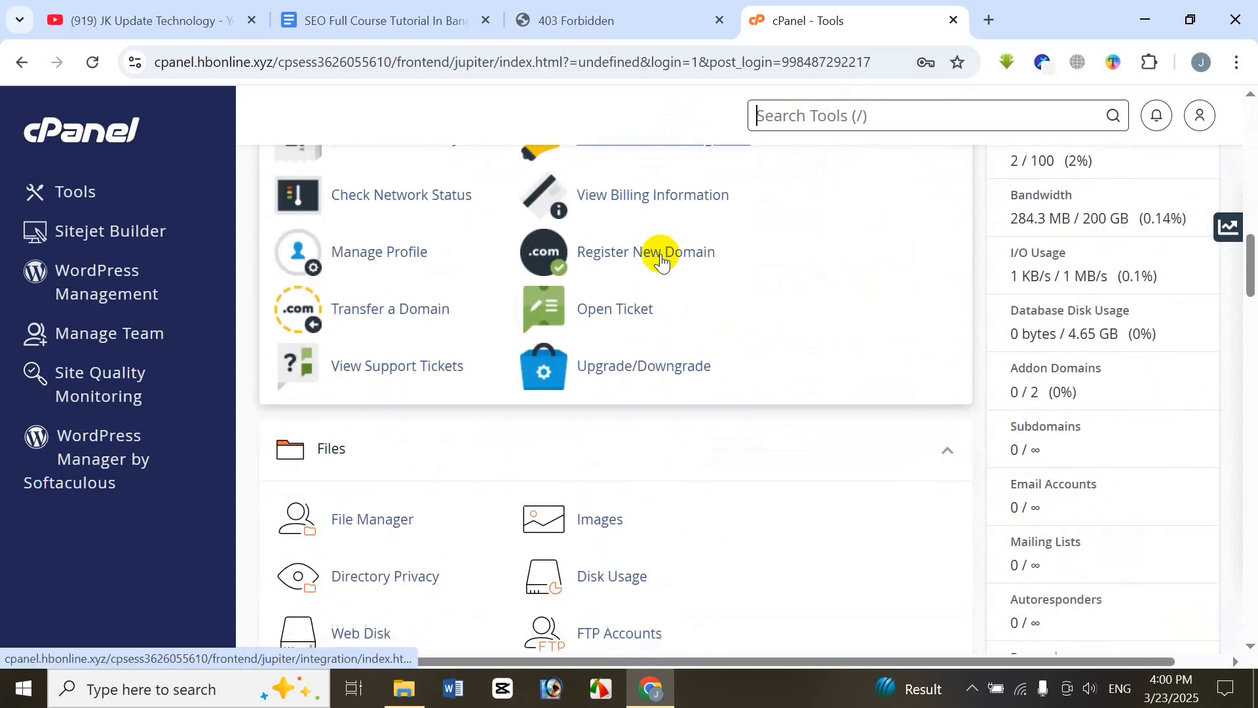
scroll(315, 317, down, 3)
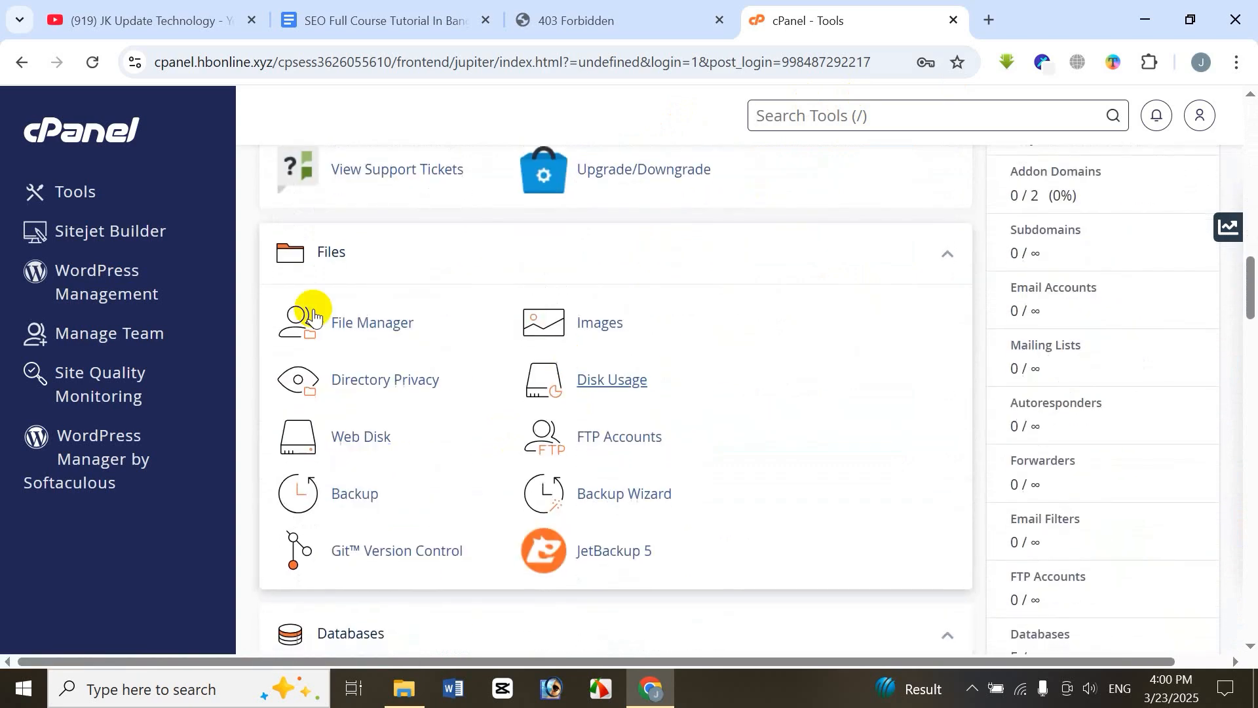
click(367, 324)
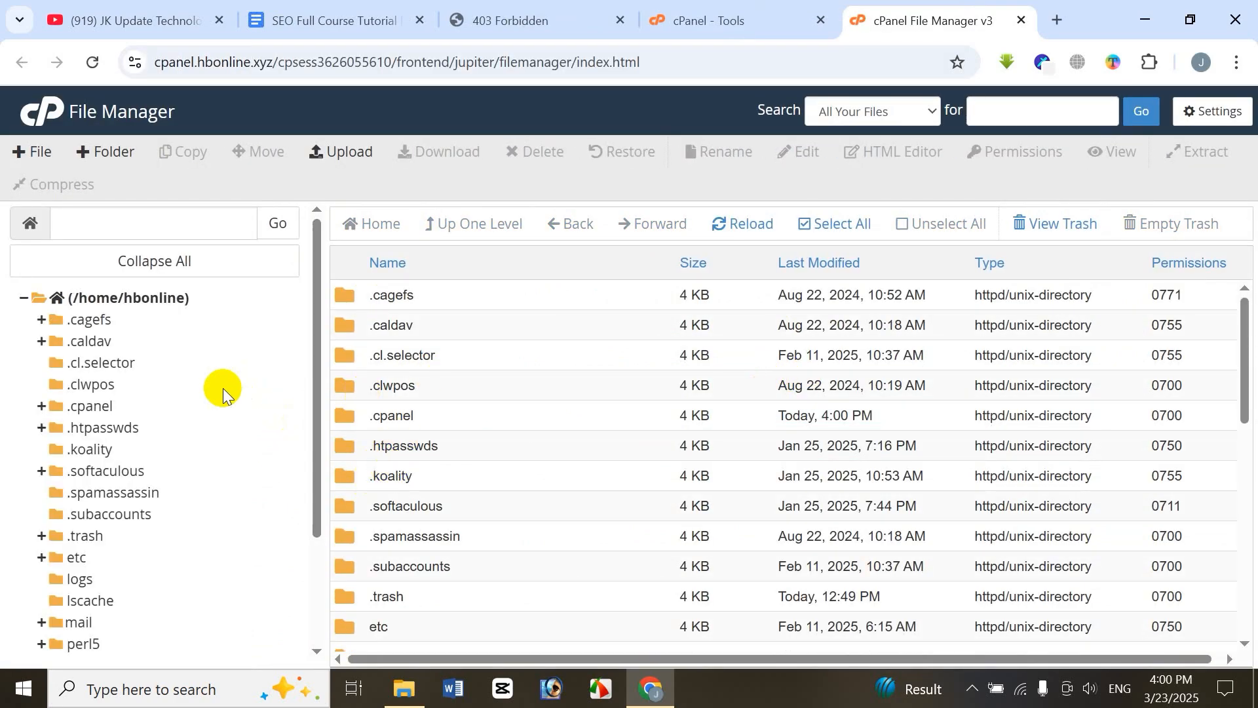
- Open the public_html folder and look through its WordPress files and folders
drag(319, 295, 316, 396)
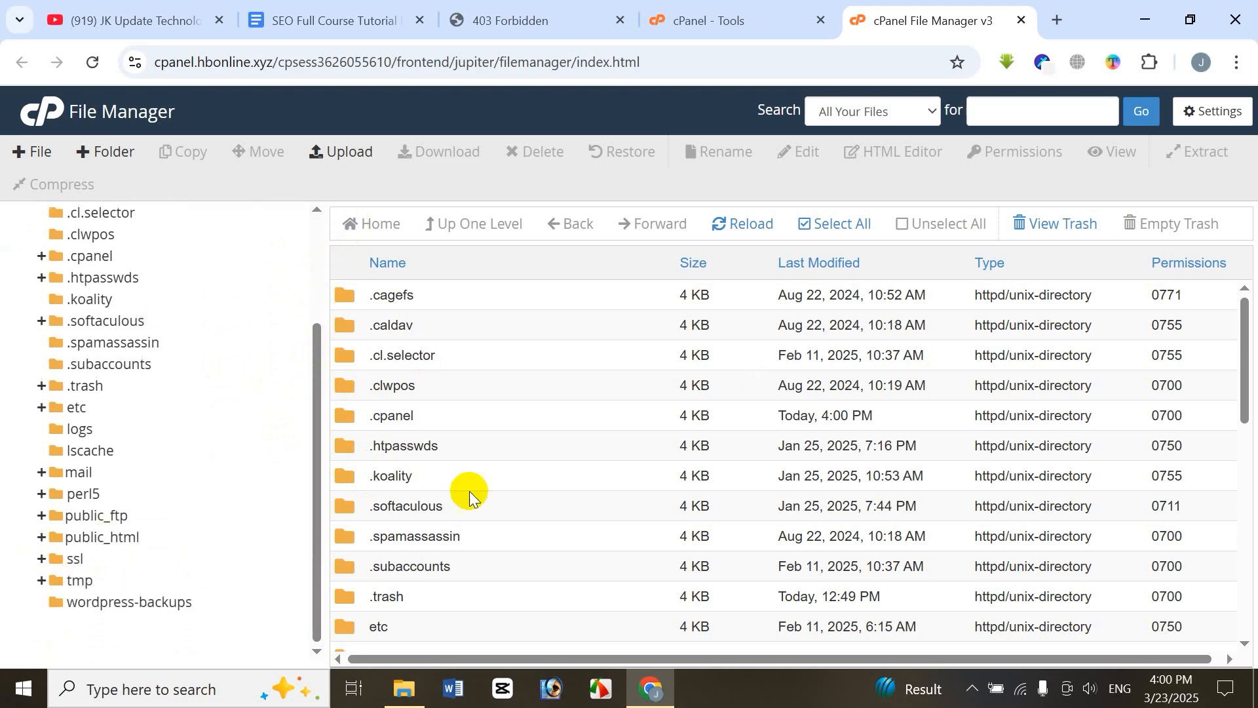
click(122, 541)
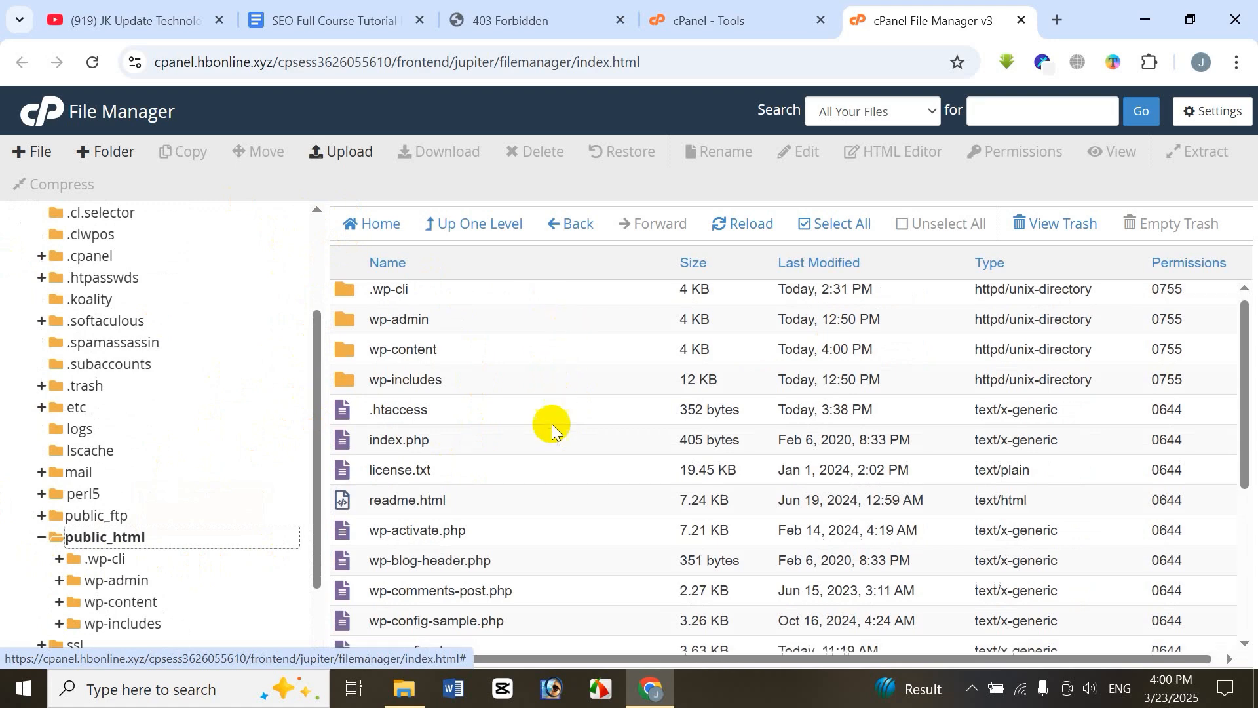
scroll(540, 503, down, 4)
scroll(540, 502, up, 4)
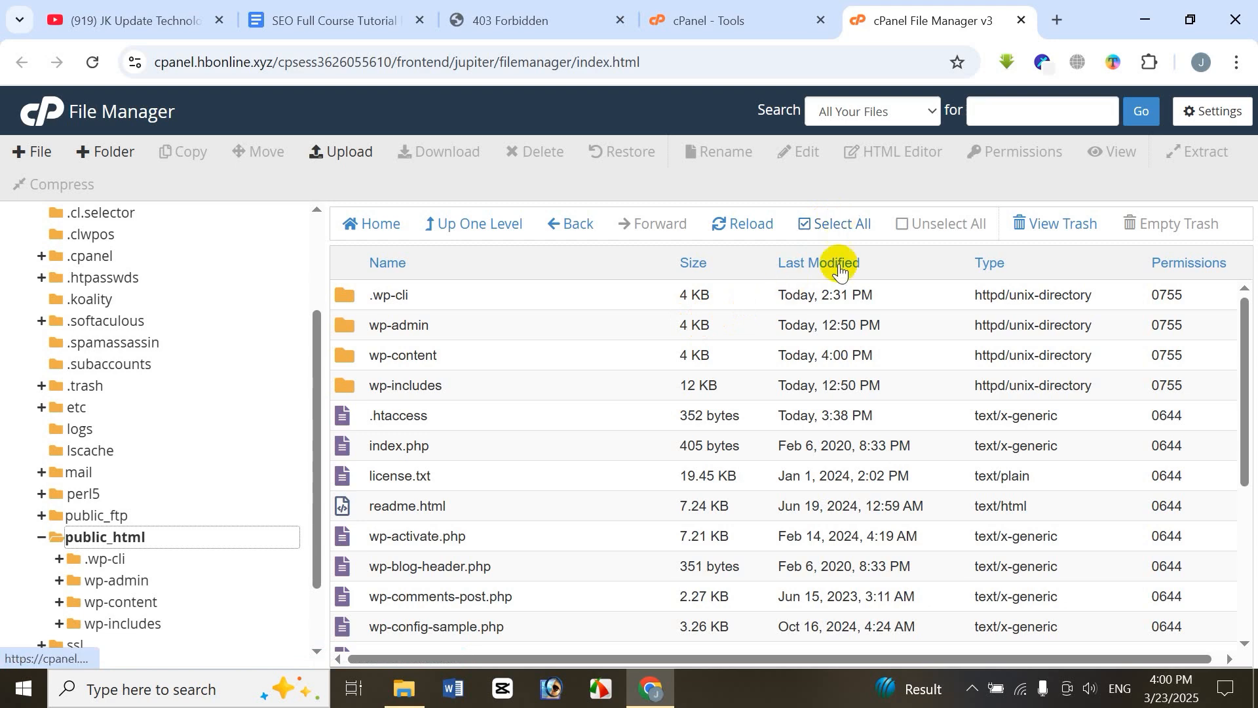
- Permanently delete everything in public_html except the wp-content folder and wp-config.php, skipping the trash
click(835, 228)
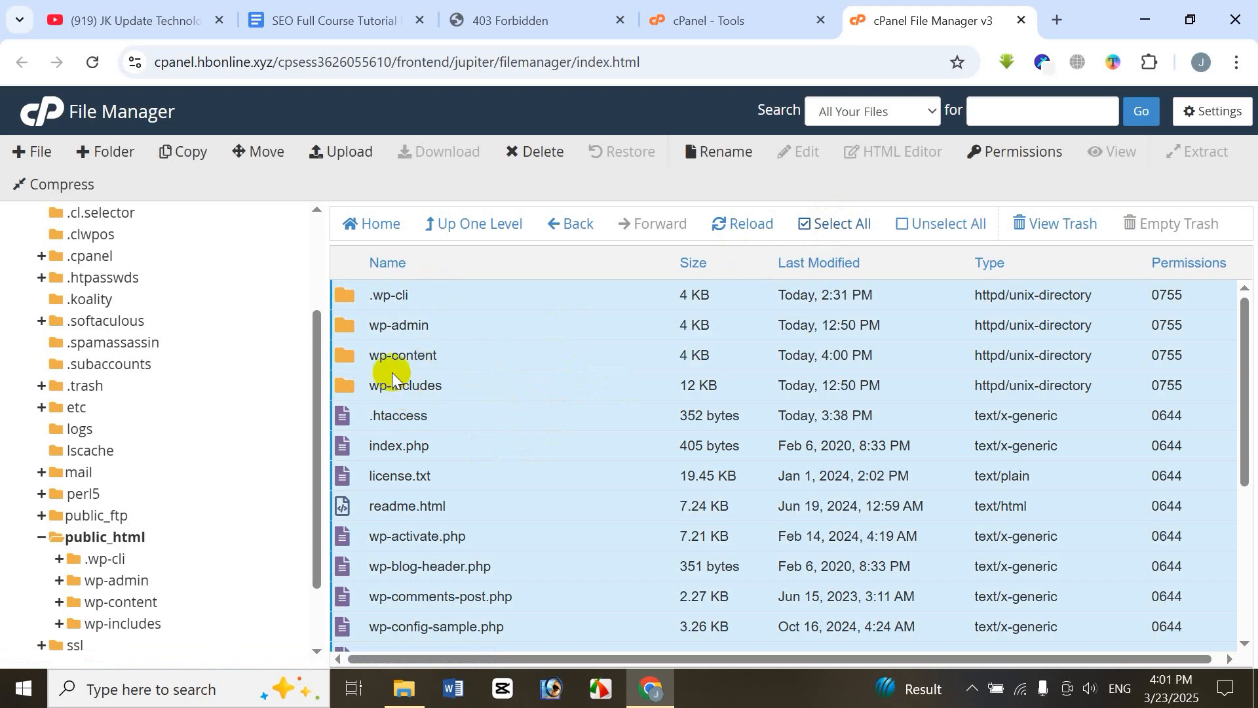
ctrl+click(346, 357)
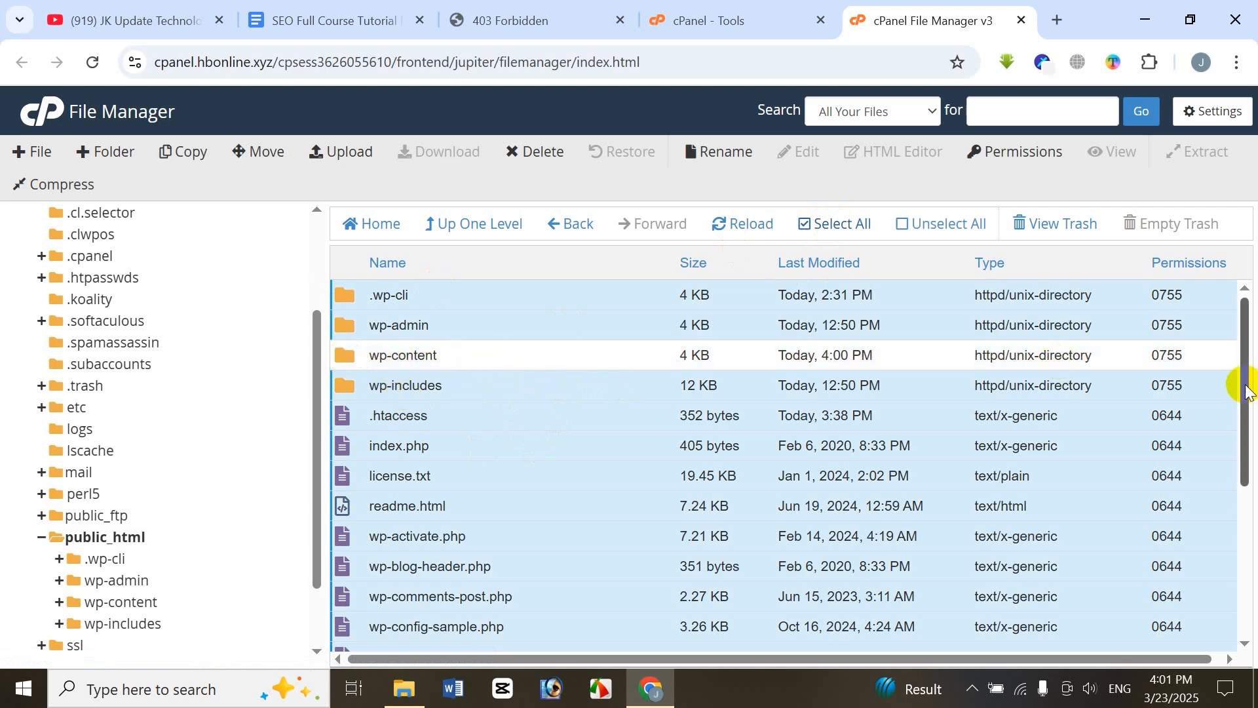
drag(1245, 389, 1244, 437)
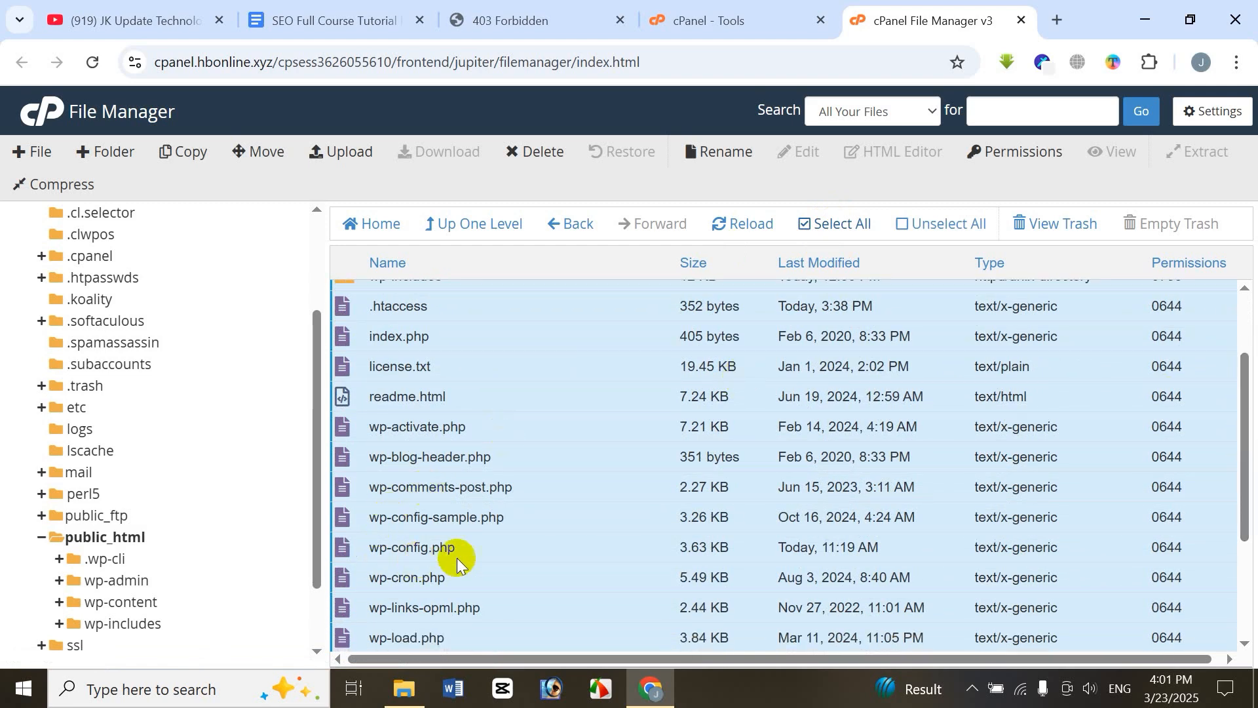
ctrl+click(344, 548)
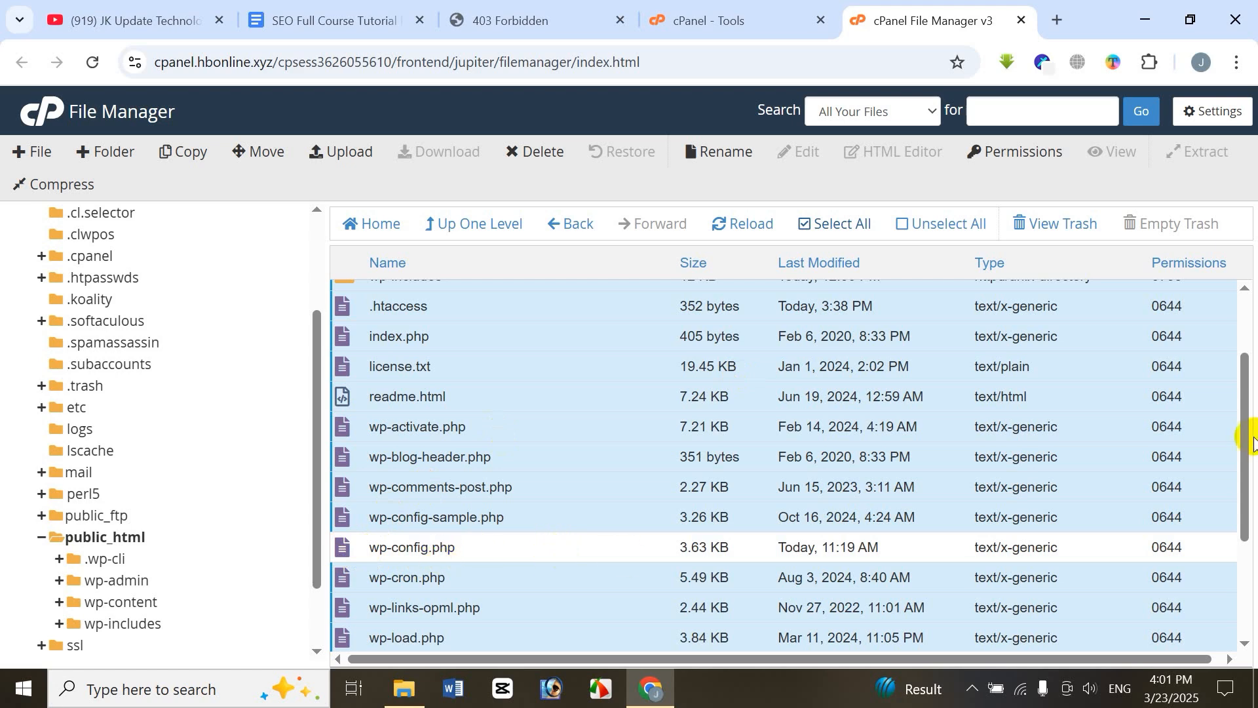
drag(1247, 432, 1245, 394)
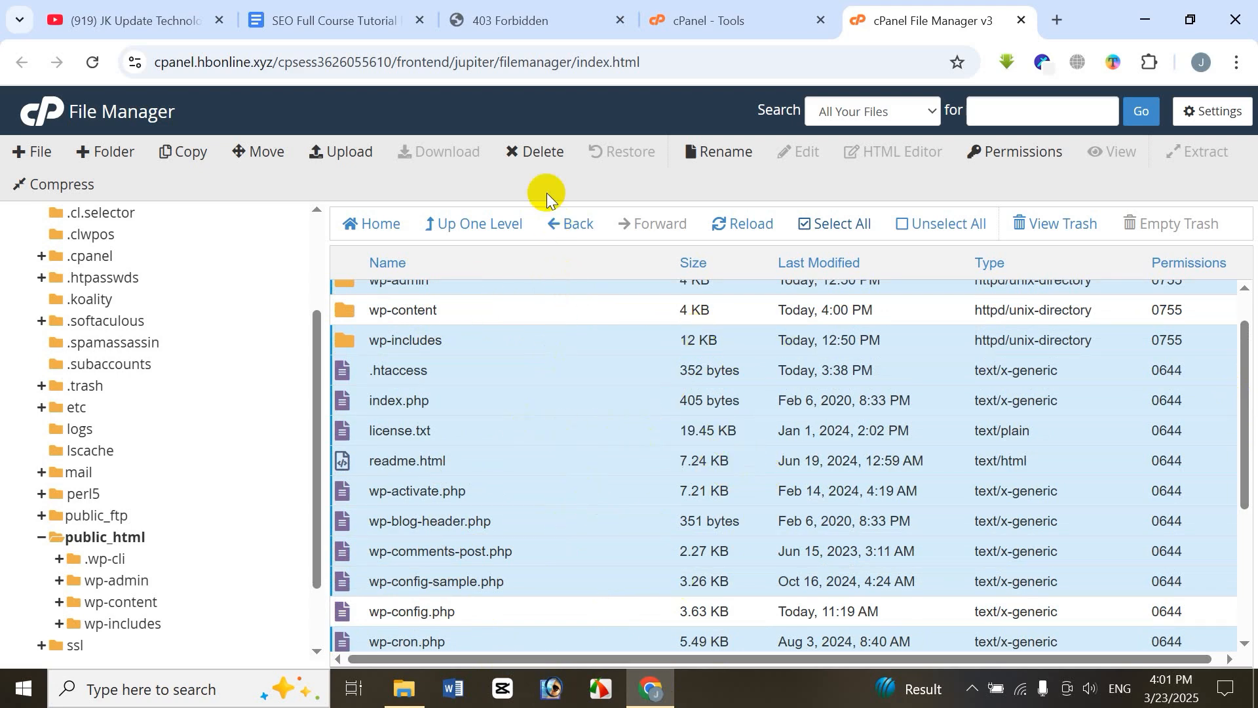
click(535, 159)
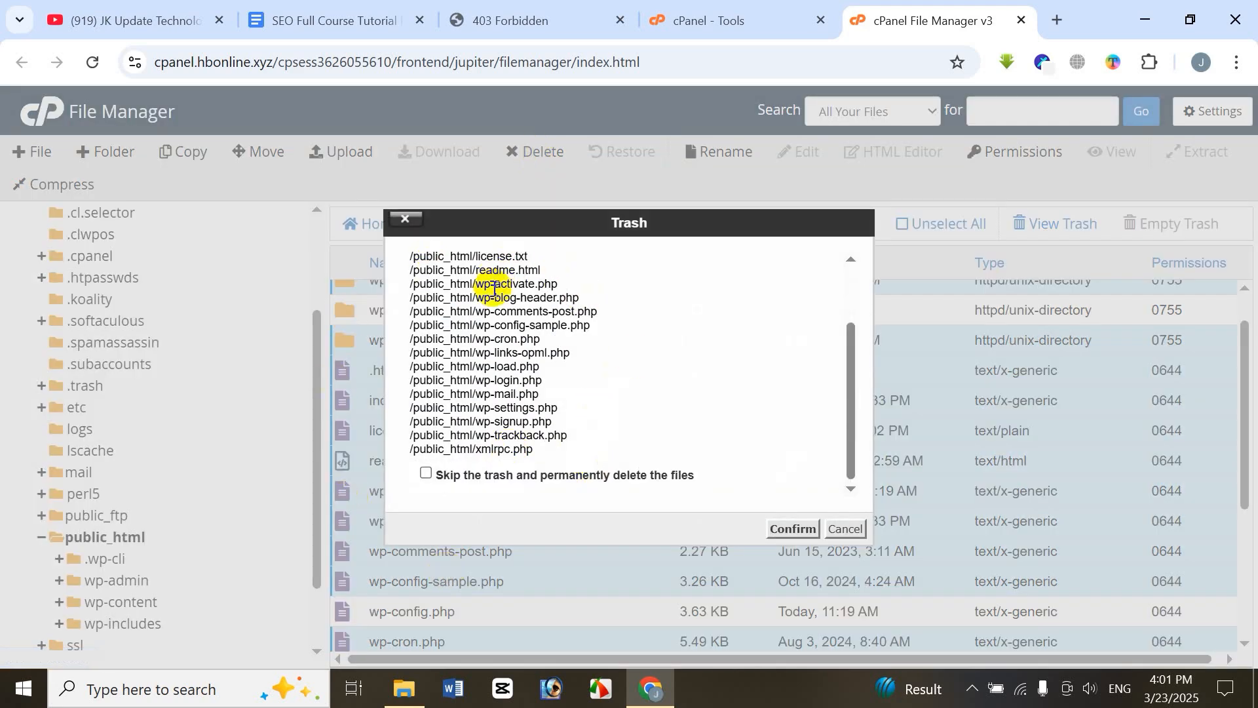
click(427, 477)
click(792, 529)
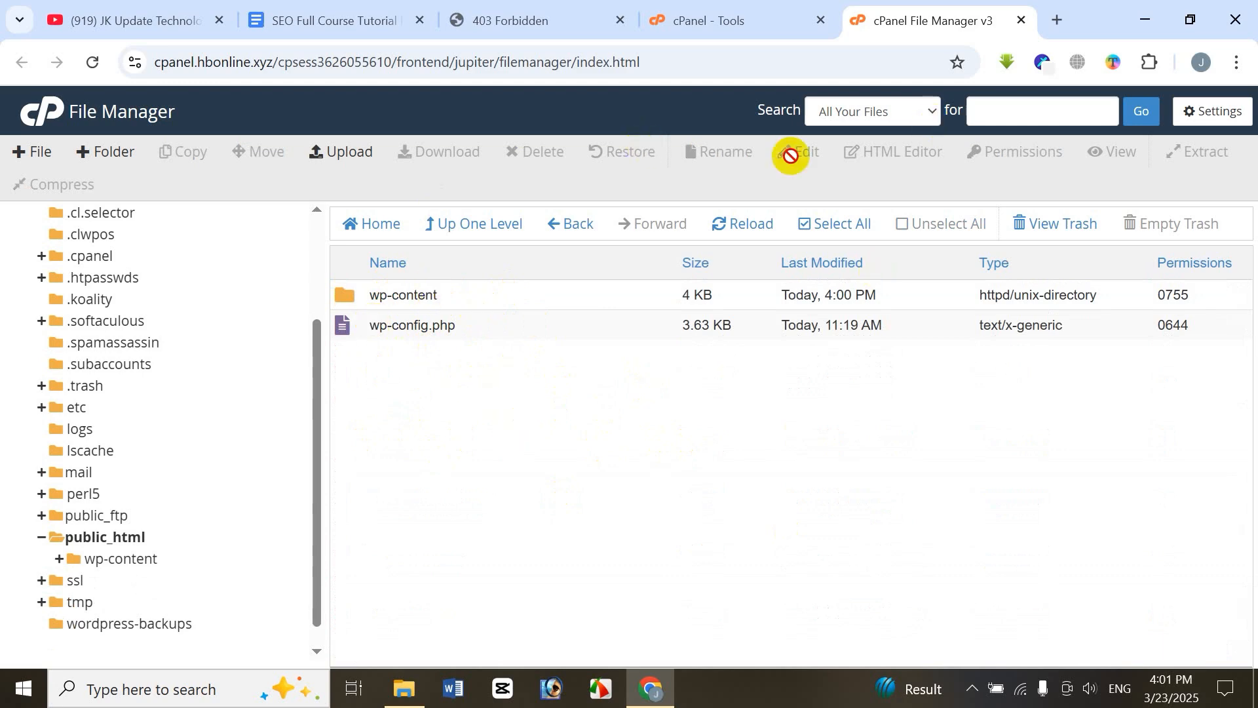
- Return to the cPanel tools, open WordPress in Softaculous and bring up the Software Setup section of its install form
click(707, 20)
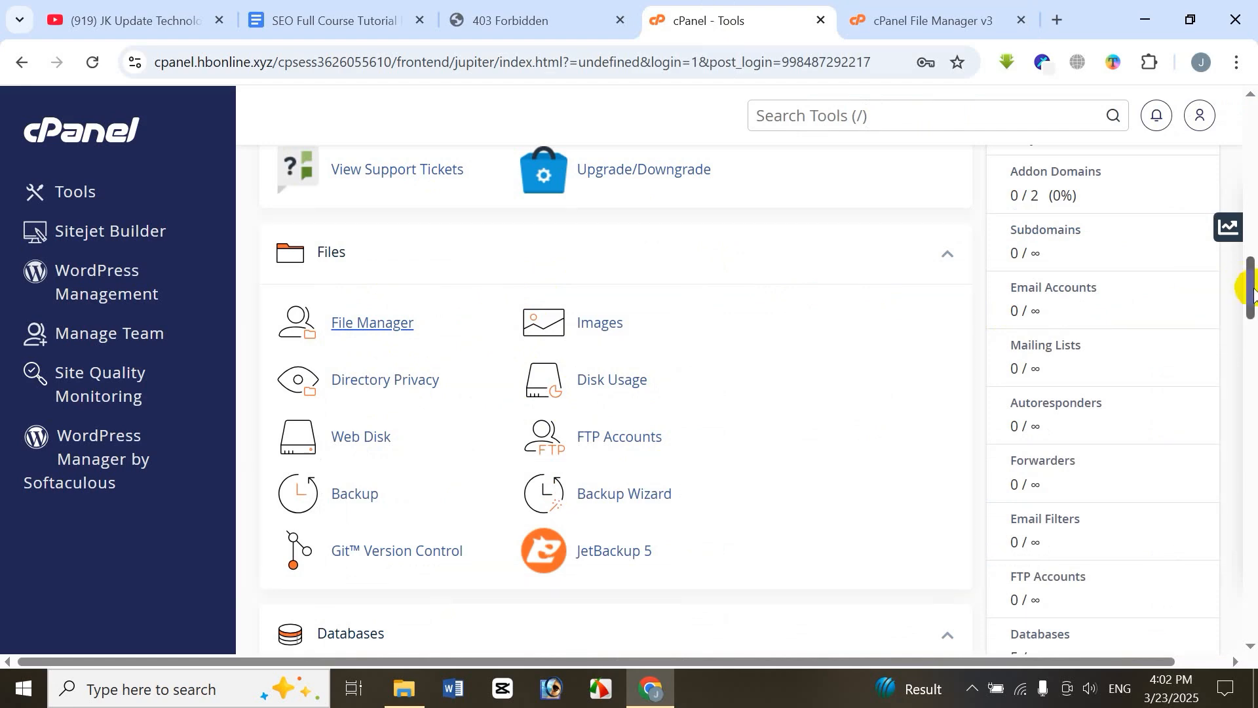
drag(1252, 288, 1251, 477)
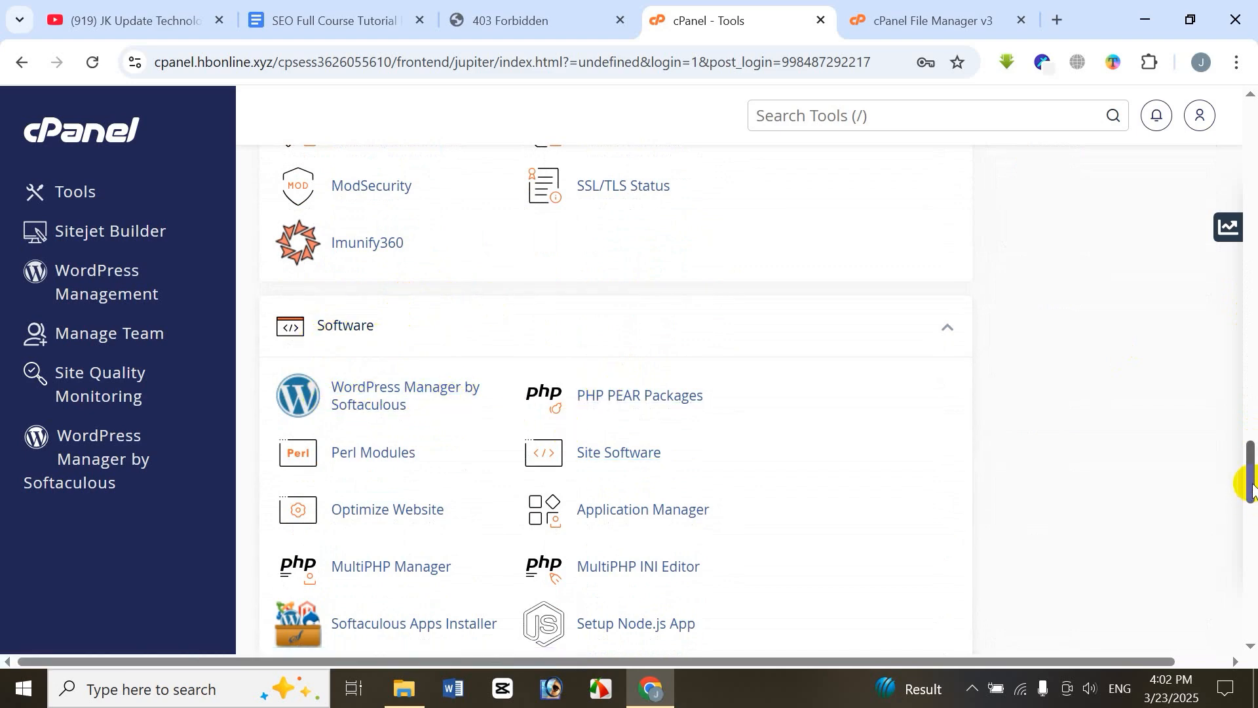
drag(1246, 483, 1252, 609)
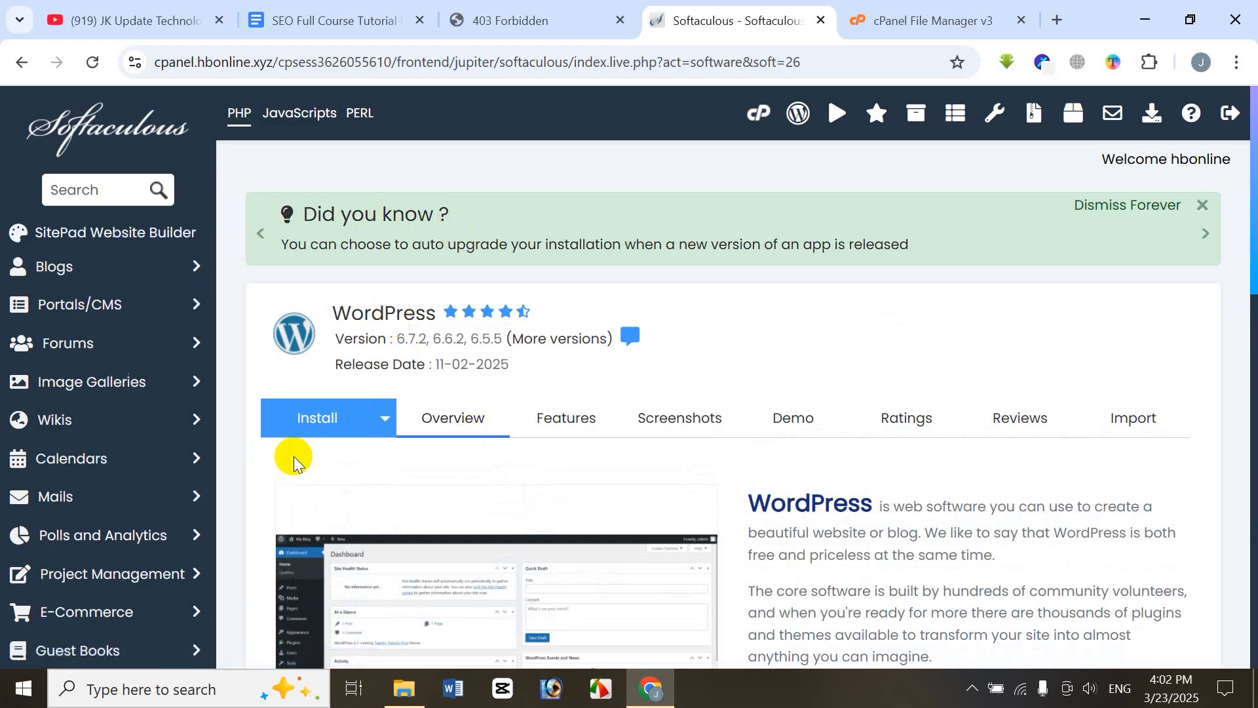
click(314, 433)
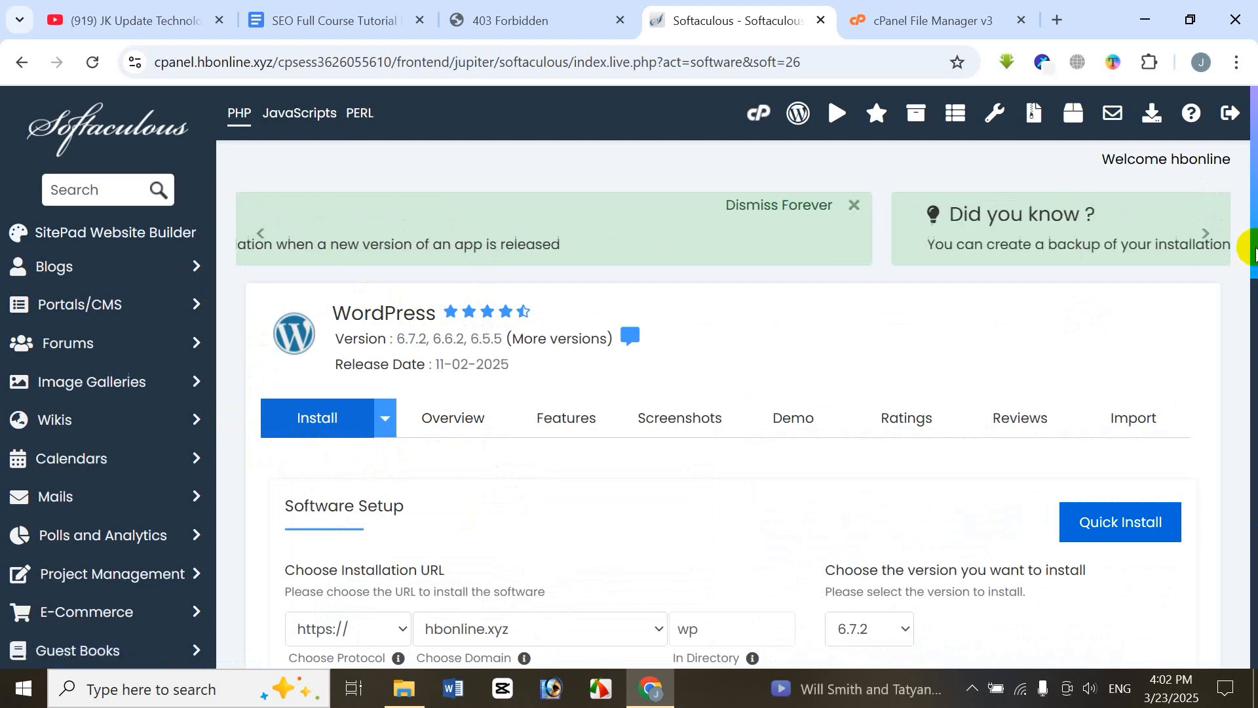
scroll(1253, 248, down, 5)
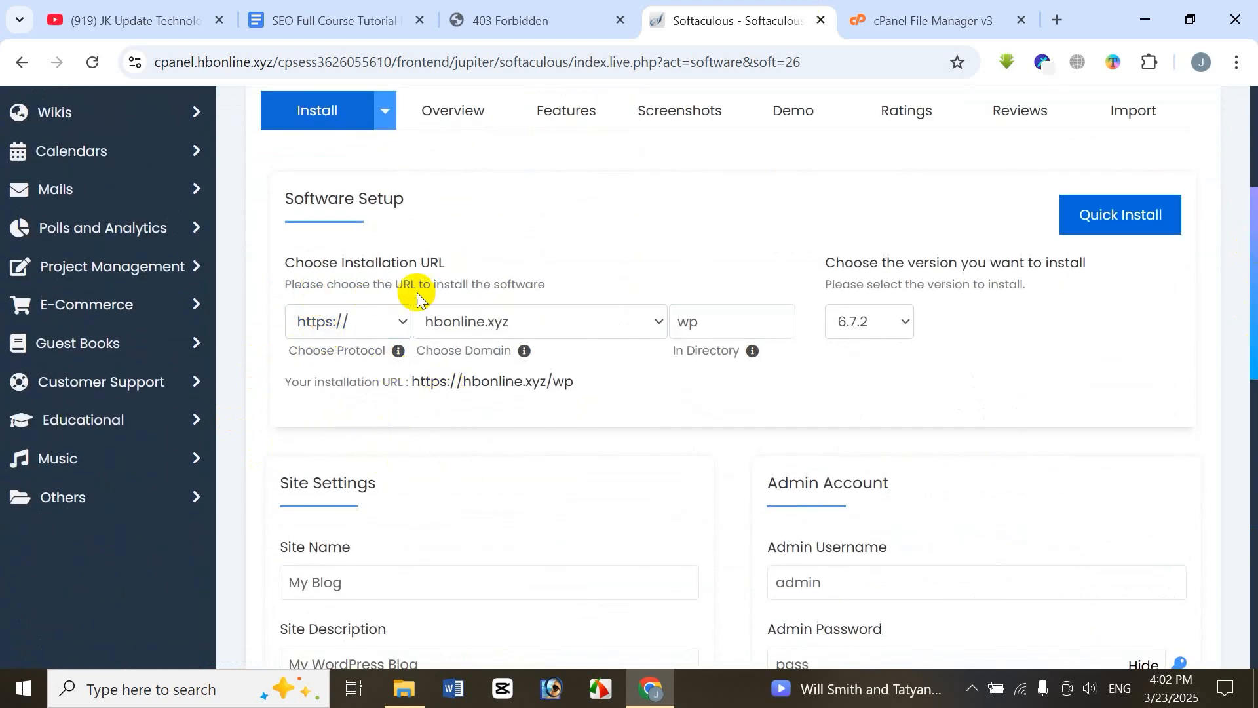
- Review the installation protocol choices and the In Directory field, checking them against the files kept in public_html
click(397, 324)
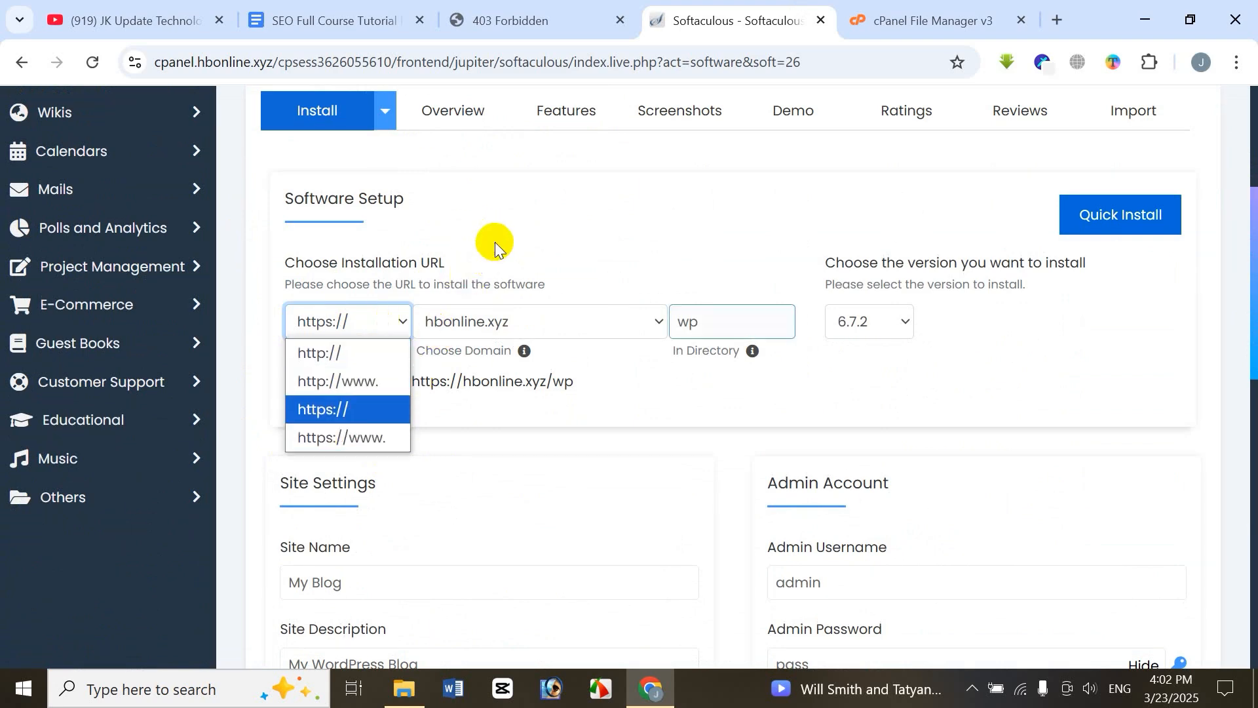
click(486, 218)
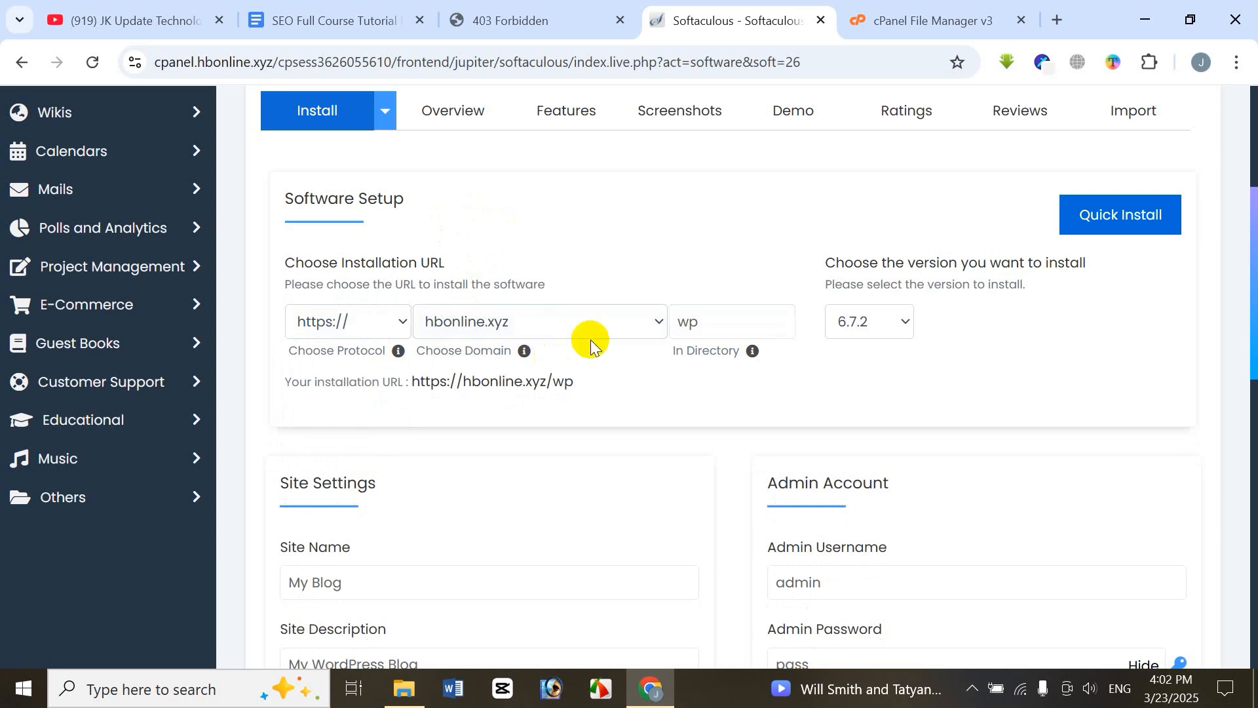
click(733, 318)
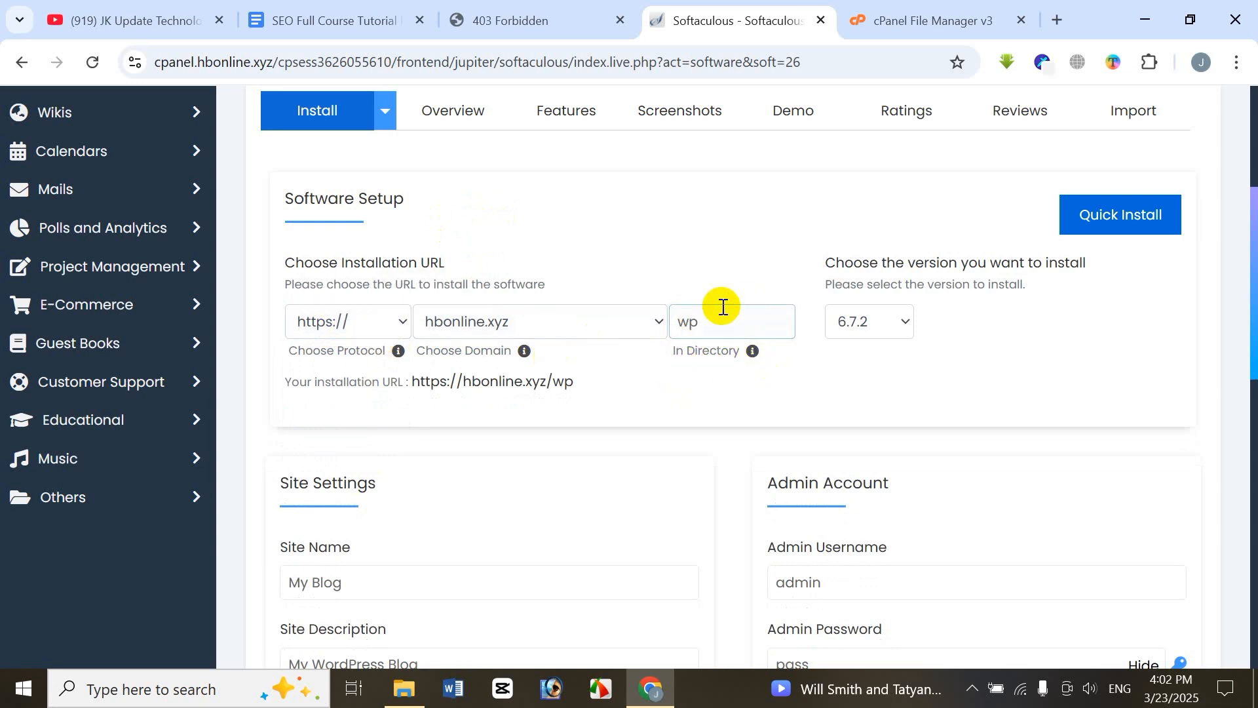
click(928, 18)
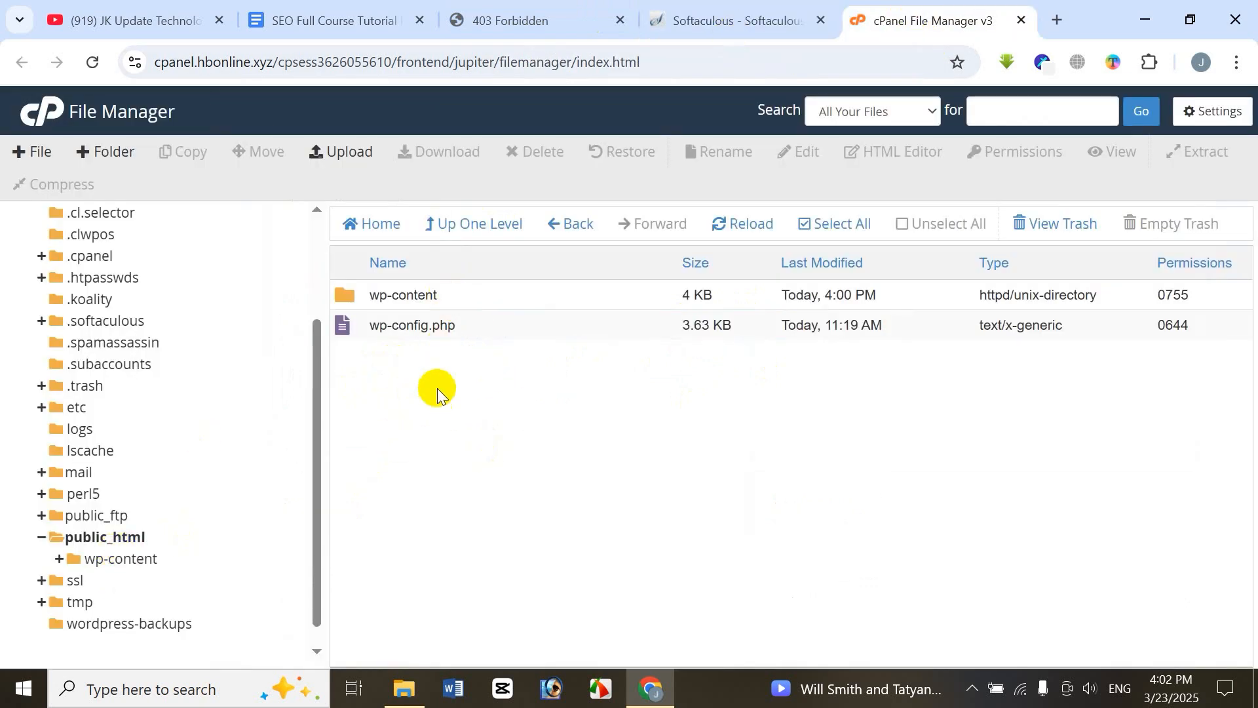
click(707, 33)
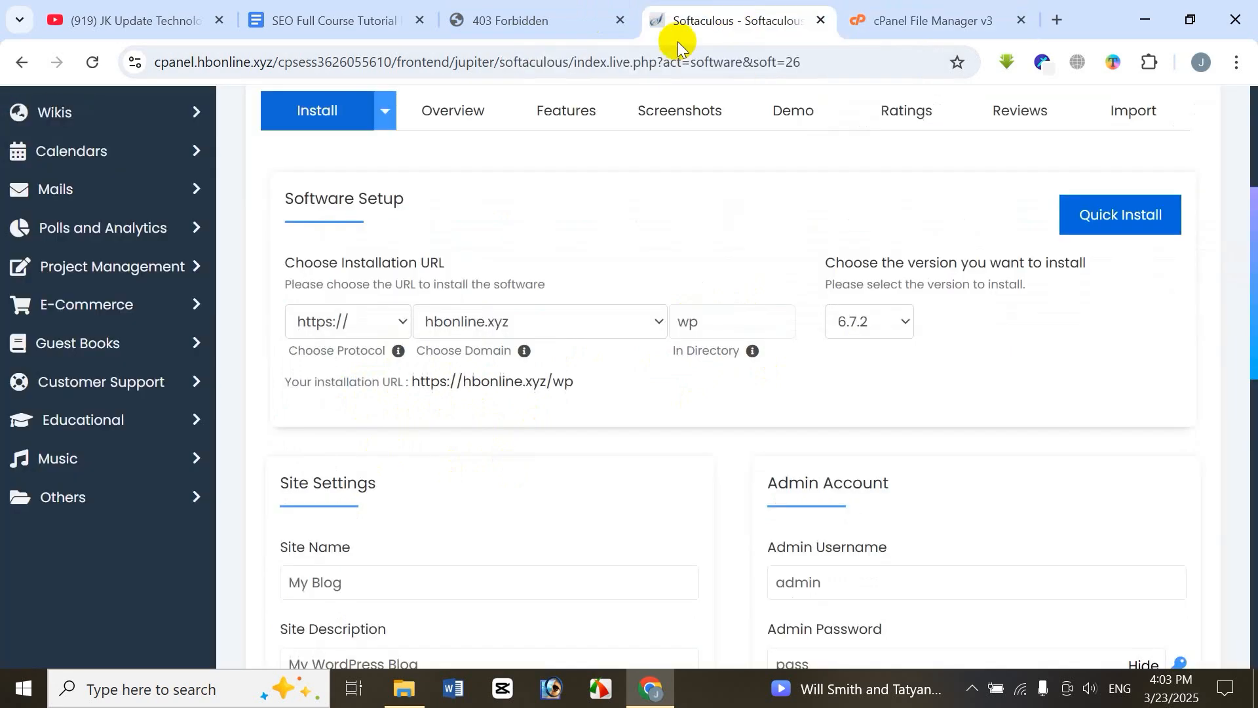
click(681, 325)
click(931, 20)
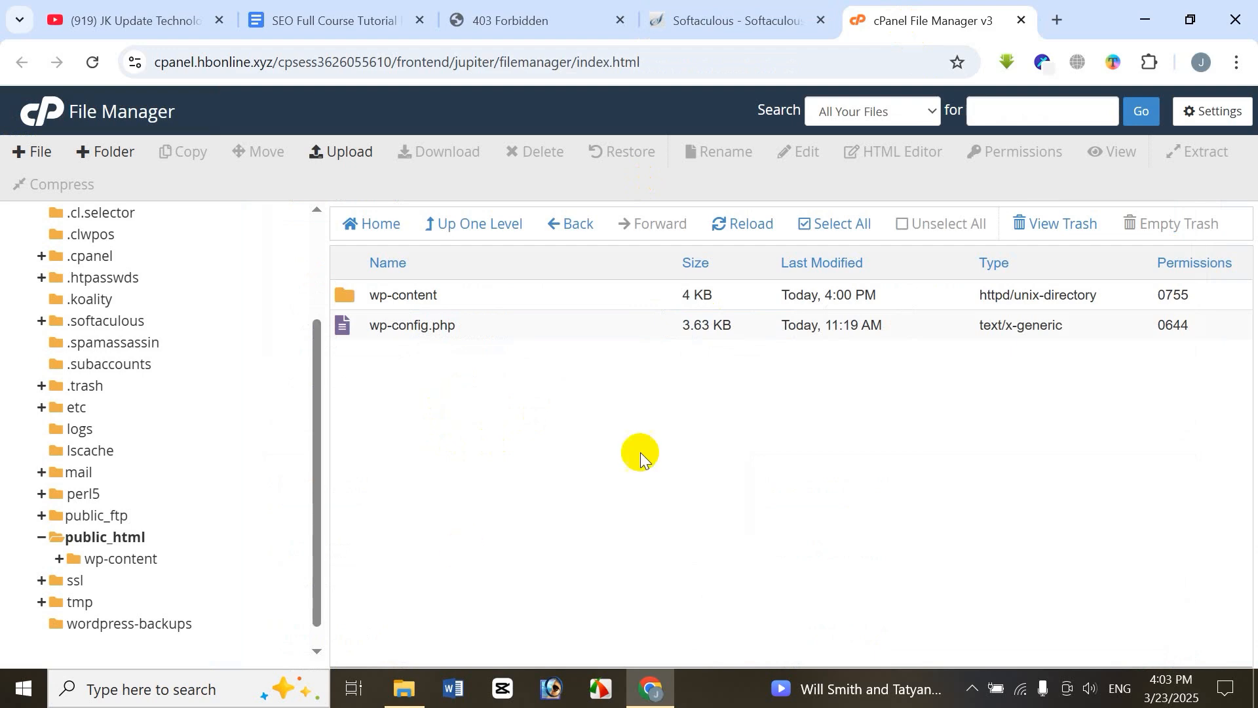
click(761, 19)
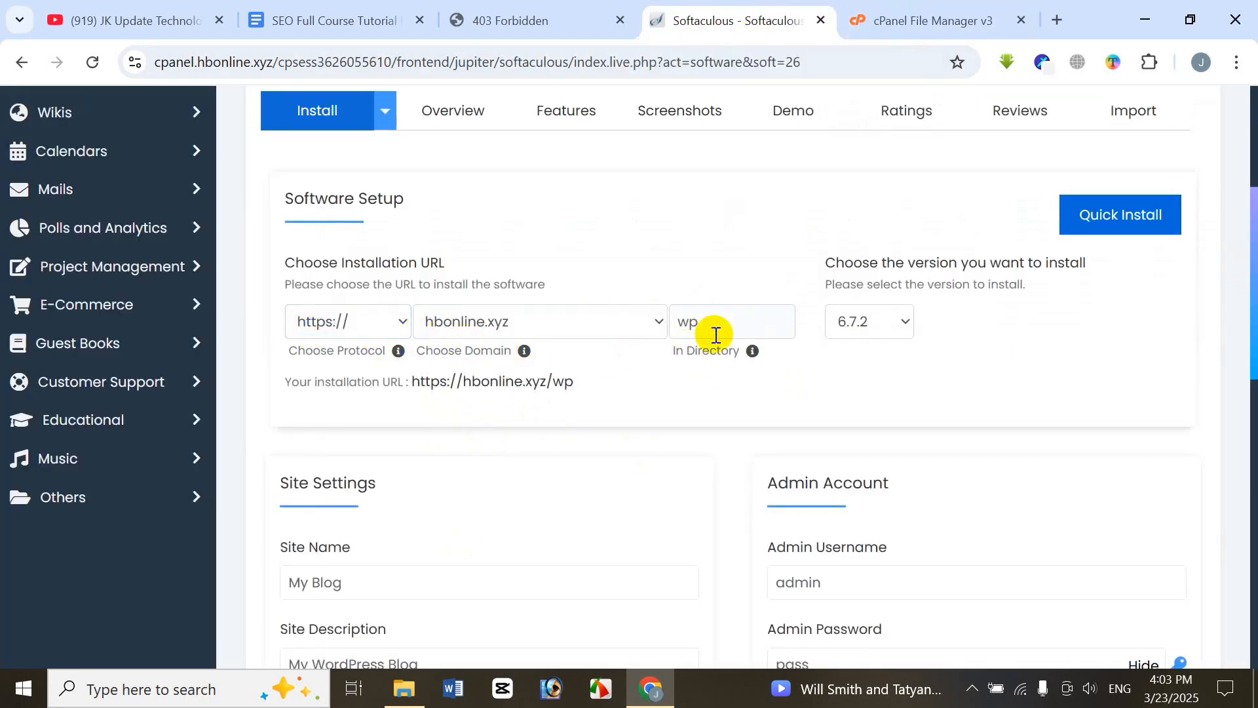
- Set the installation directory to Fix on hbonline.xyz and install WordPress there through Softaculous
click(717, 330)
drag(713, 329, 683, 322)
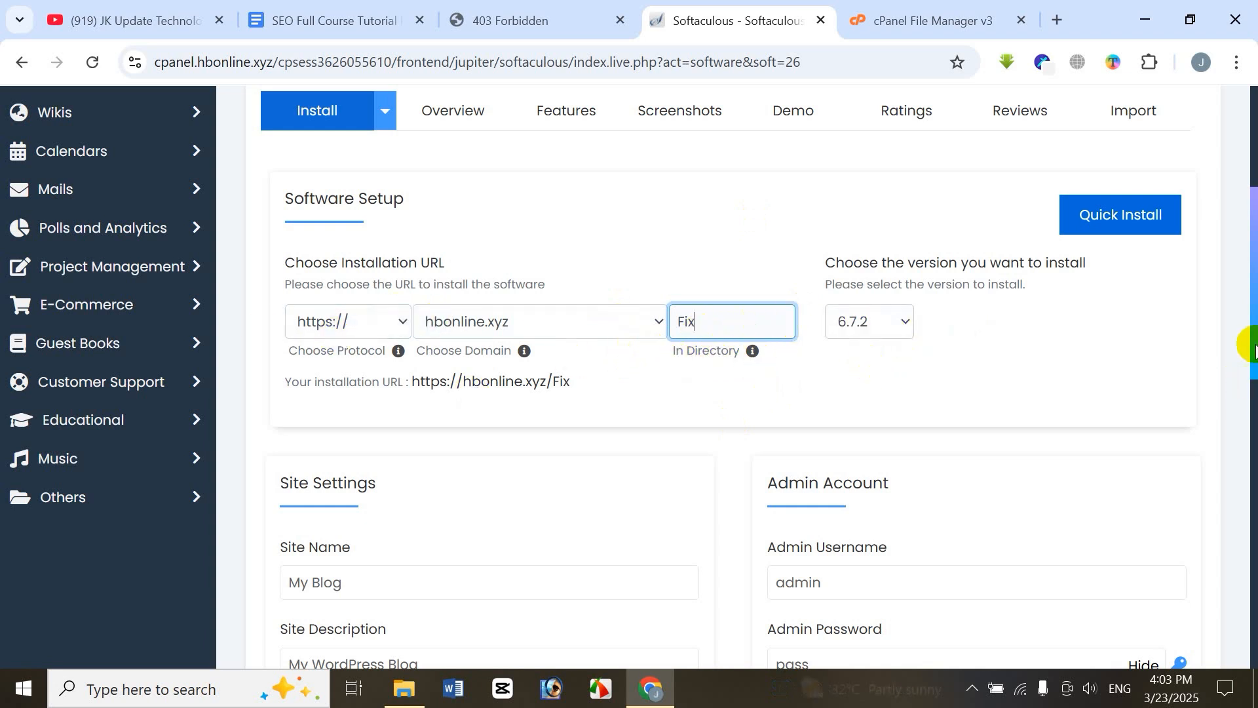
drag(1252, 334, 1253, 426)
drag(1251, 446, 1249, 577)
click(738, 517)
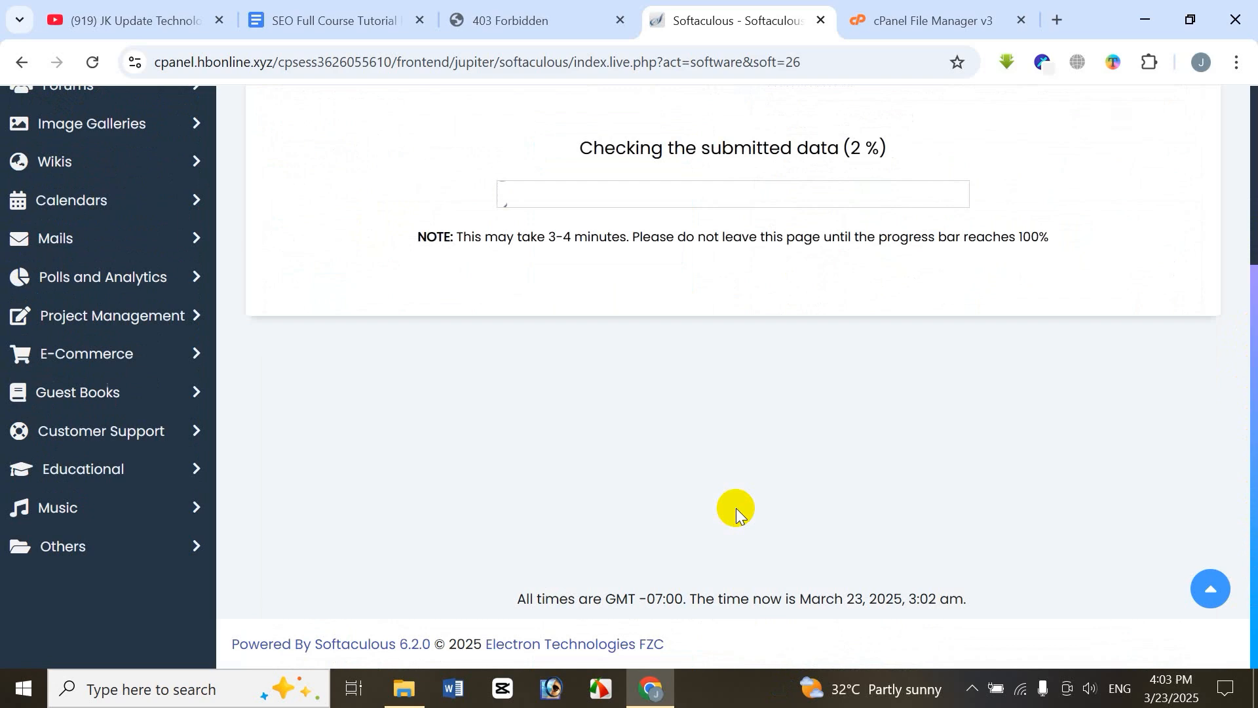
drag(1247, 365, 1253, 249)
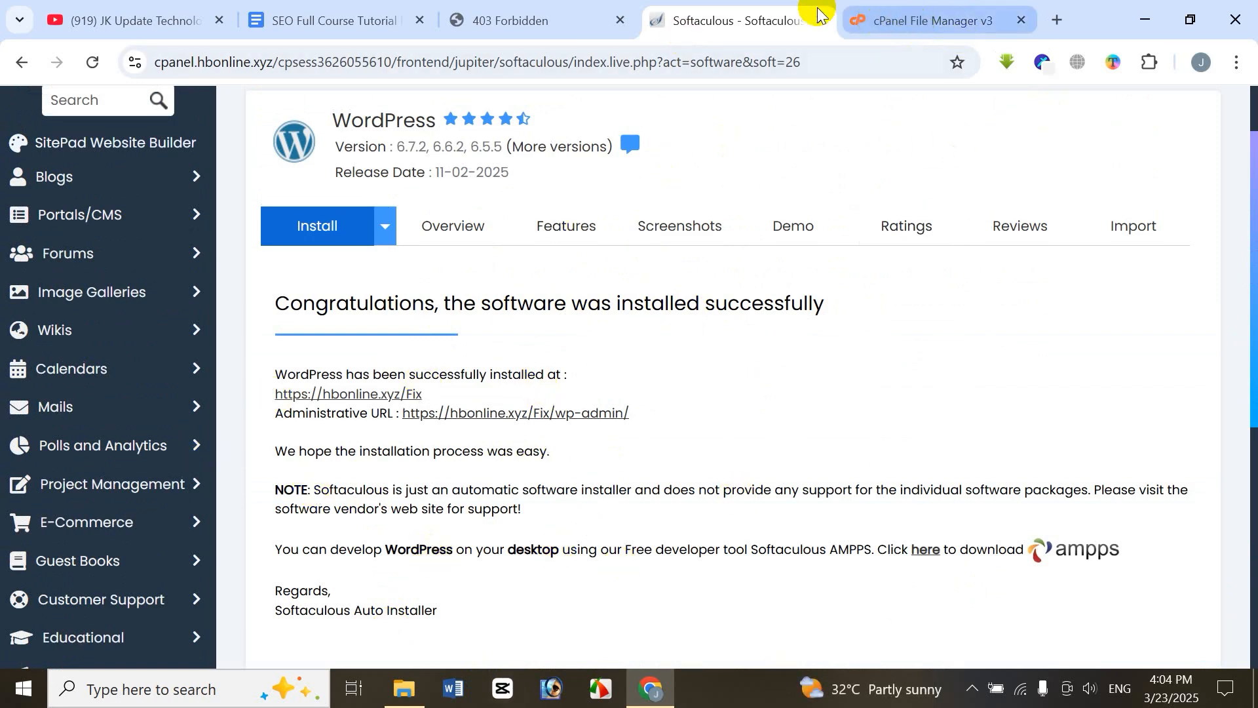
- Reload public_html in the File Manager, compare it with the installation URL, and open the new Fix folder to inspect its files
click(903, 20)
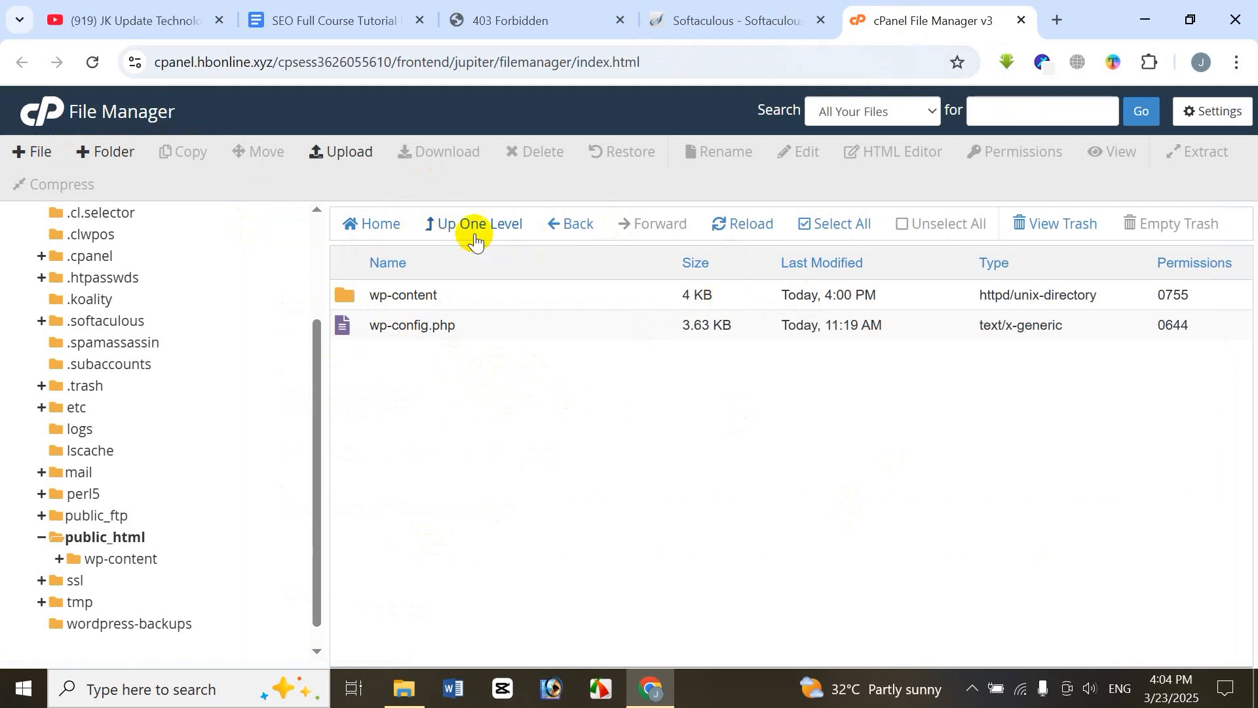
click(743, 226)
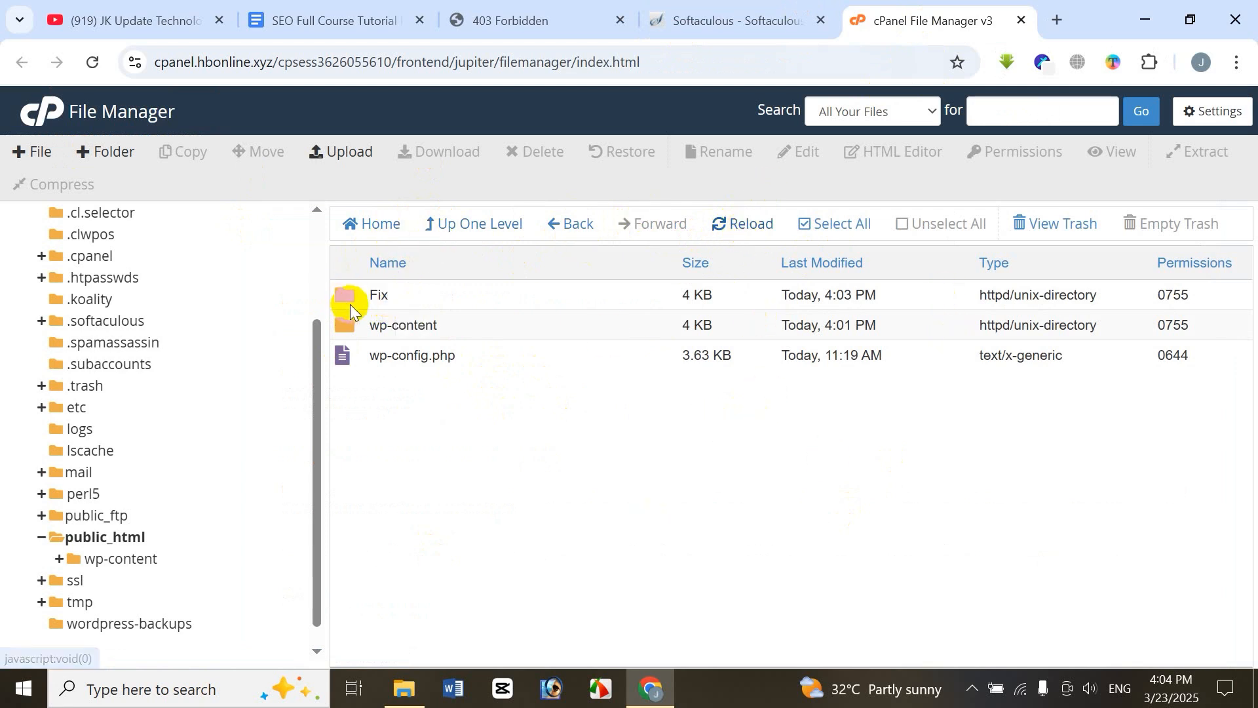
click(734, 19)
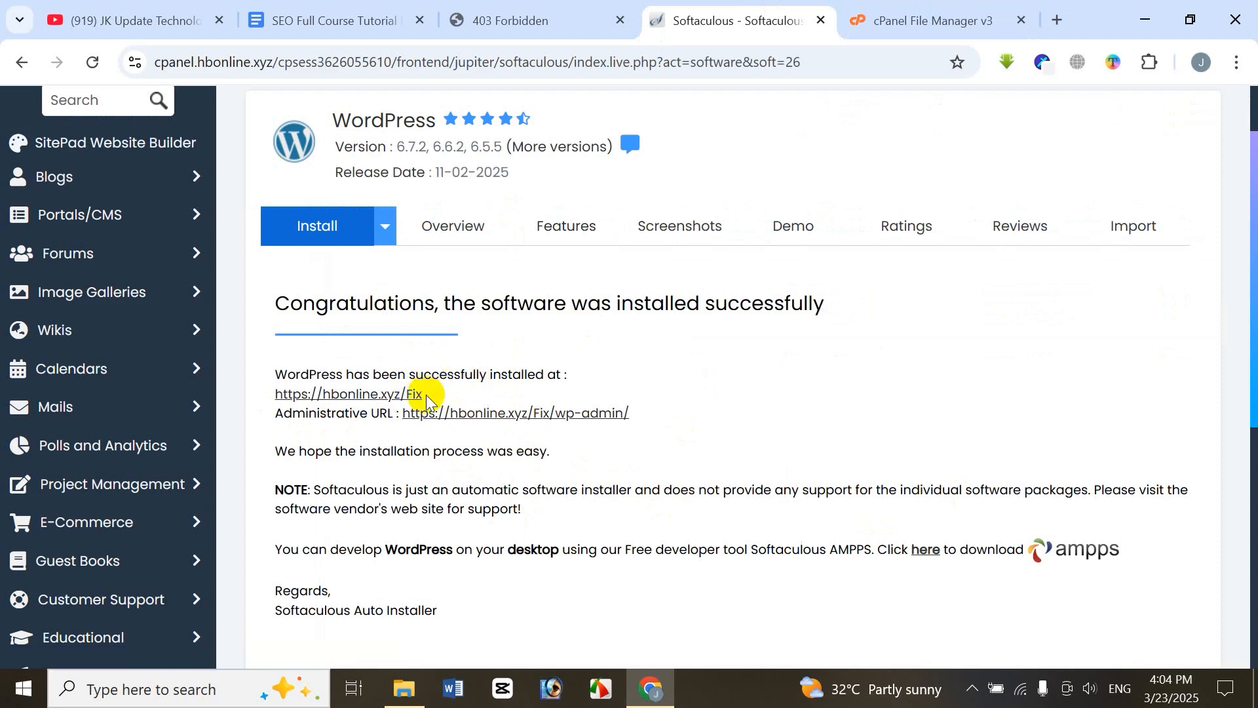
click(869, 32)
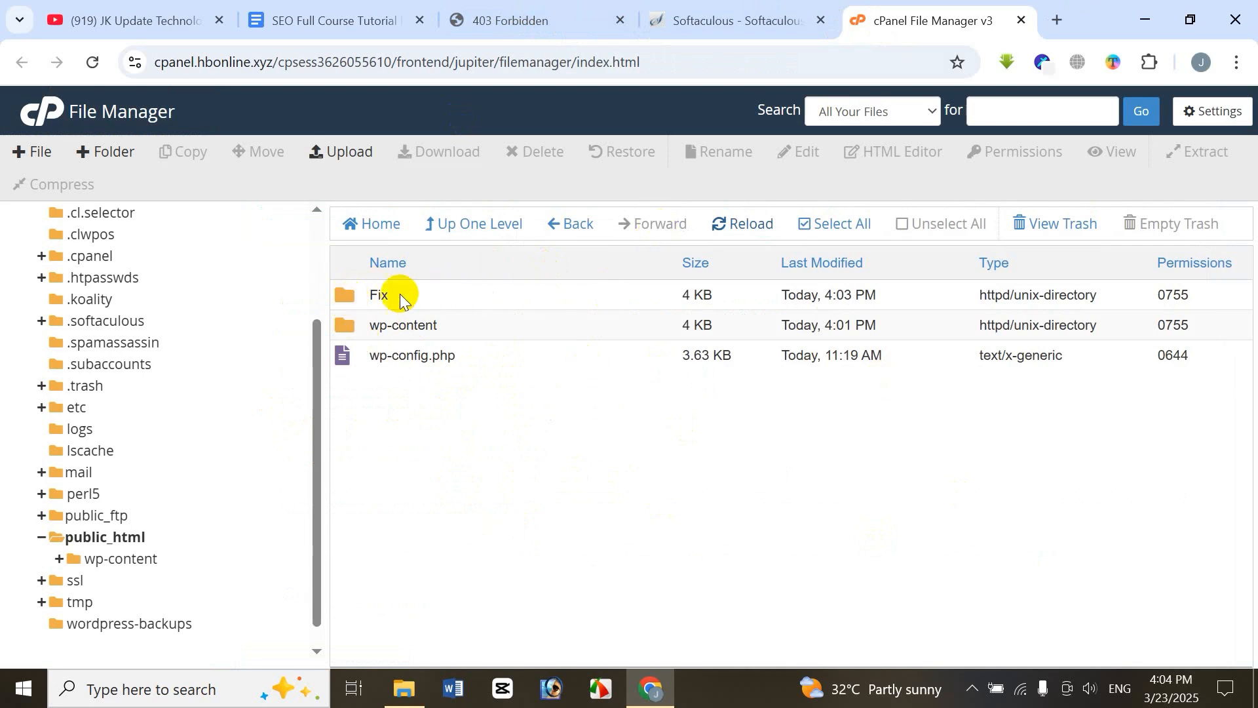
click(348, 298)
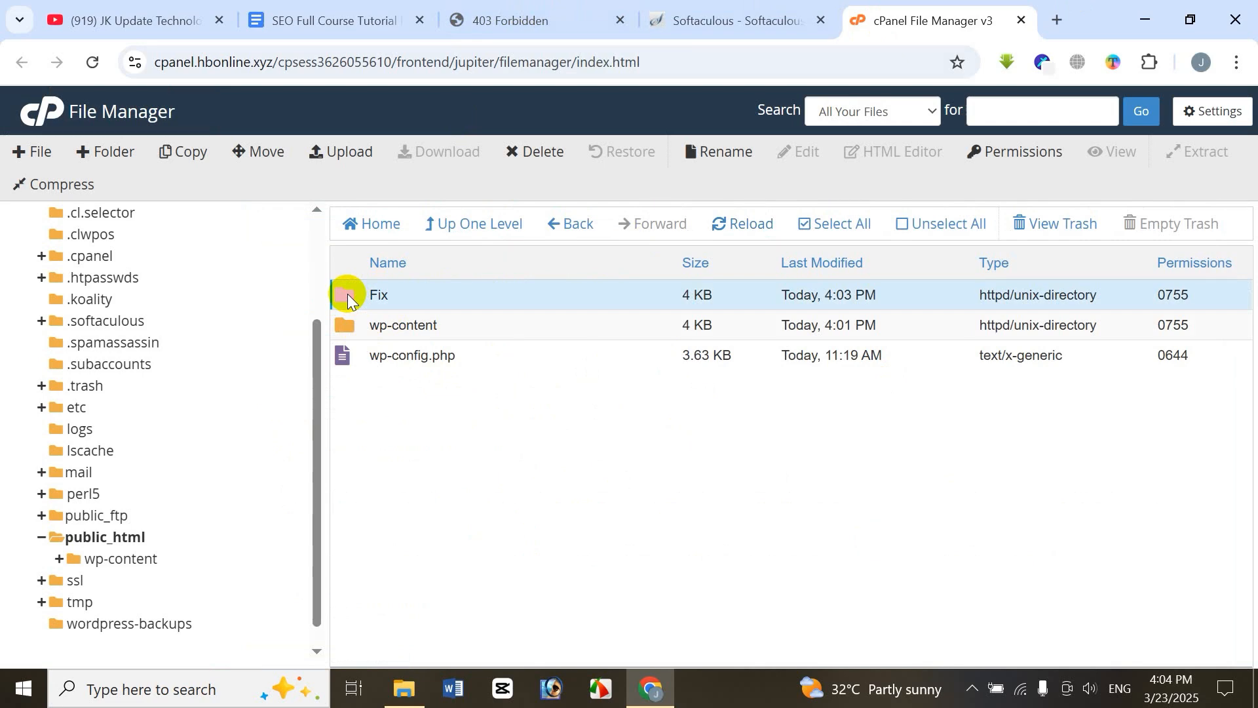
double_click(347, 293)
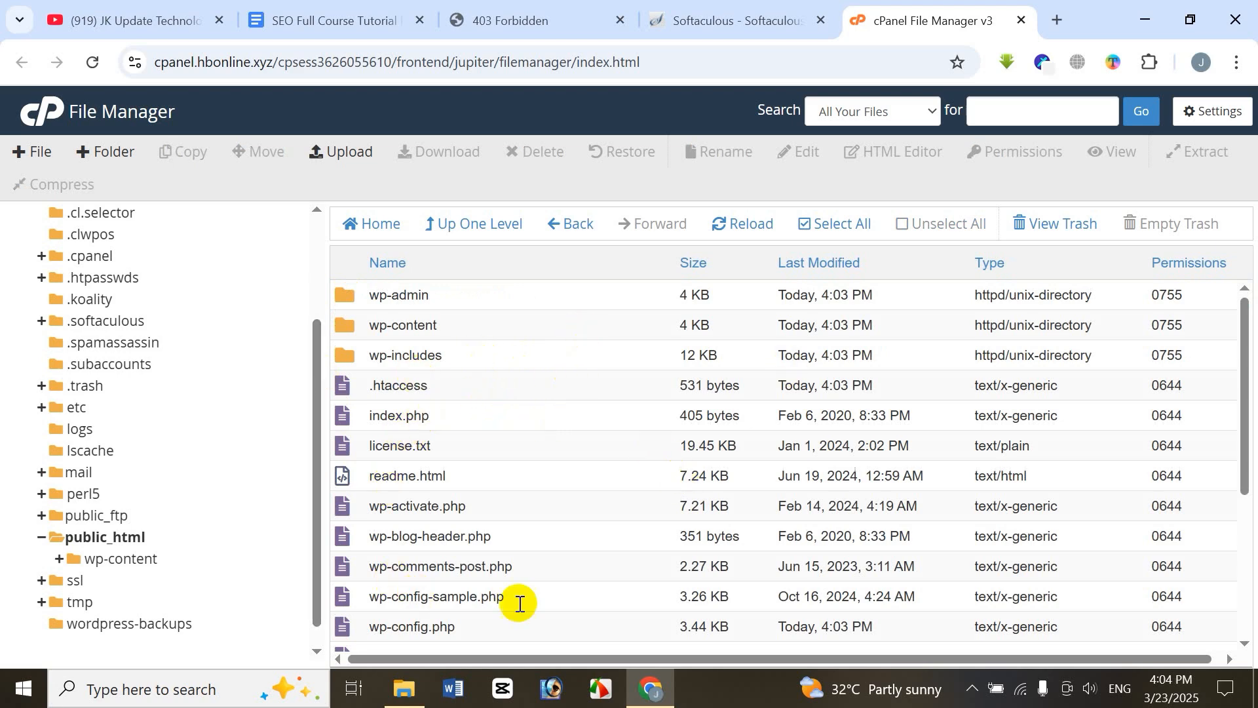
click(469, 226)
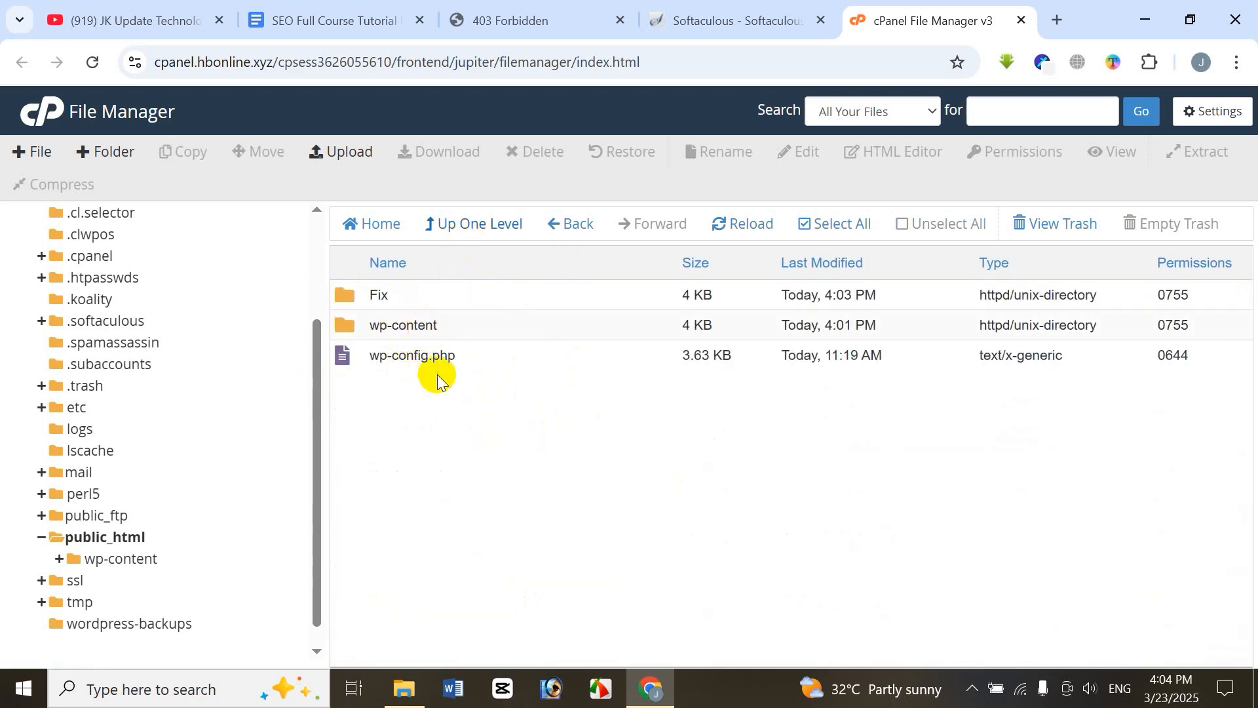
double_click(351, 299)
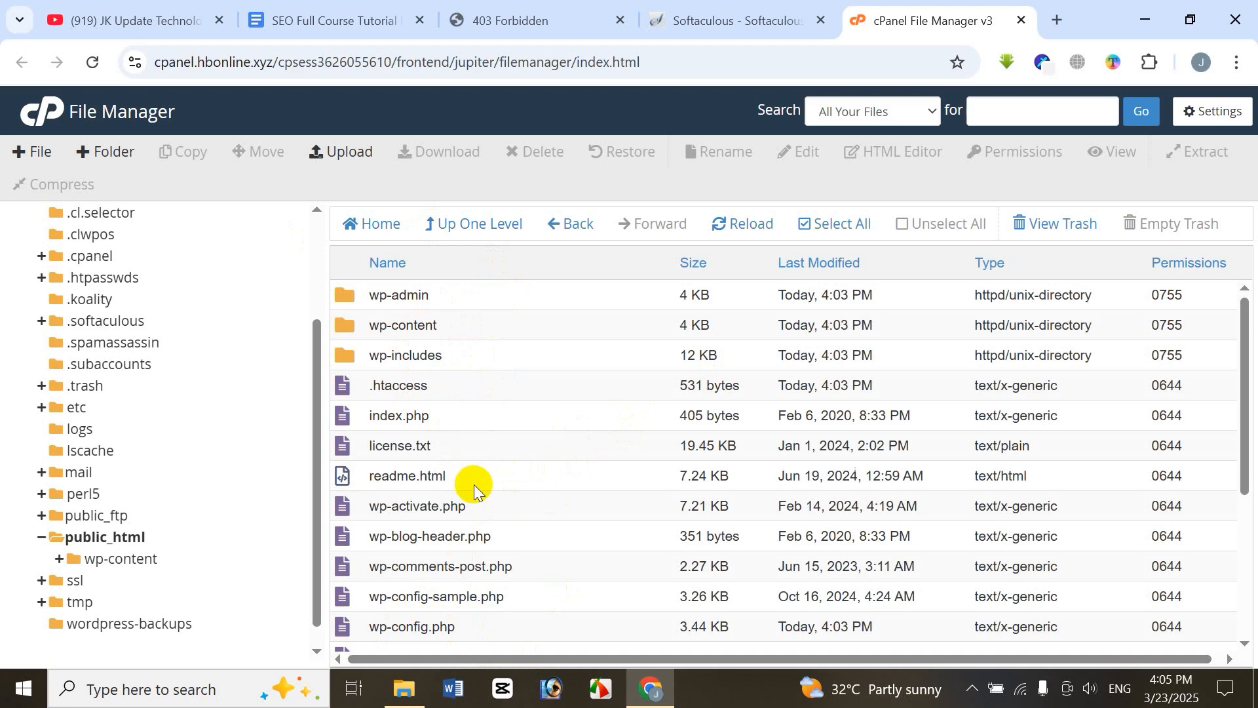
- Permanently delete the wp-content folder and wp-config.php inside the Fix folder, skipping the trash
click(341, 328)
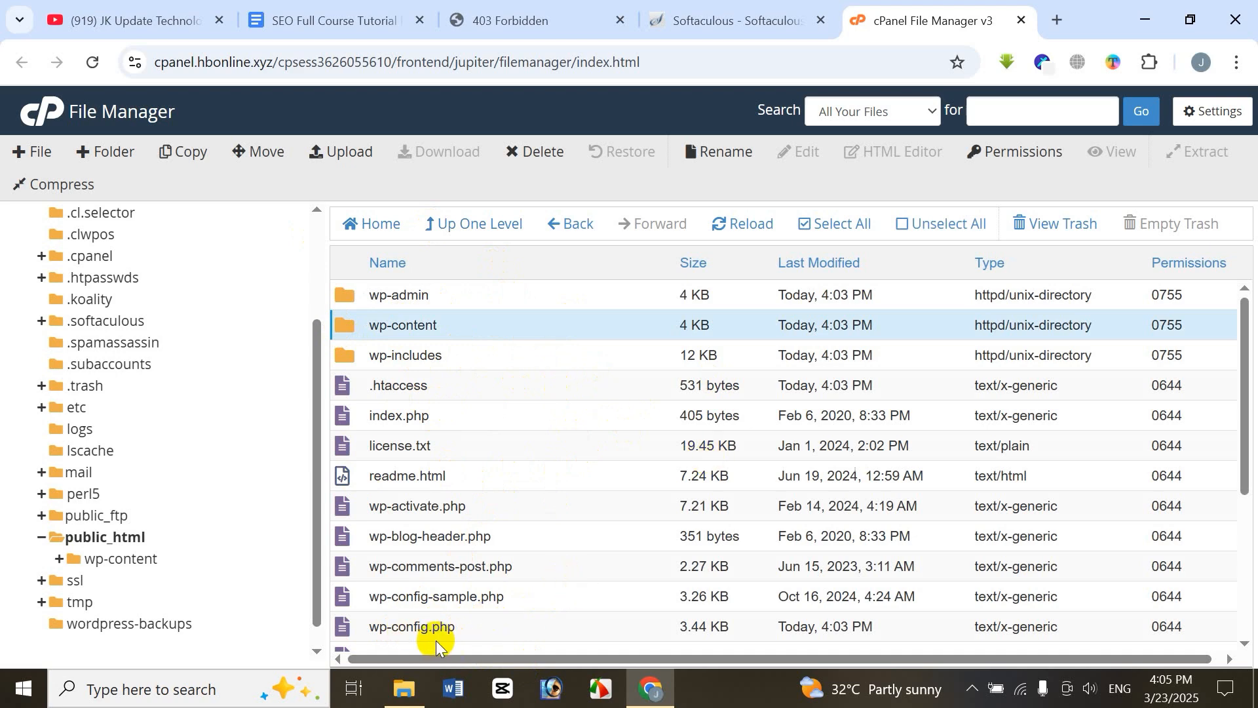
ctrl+click(369, 628)
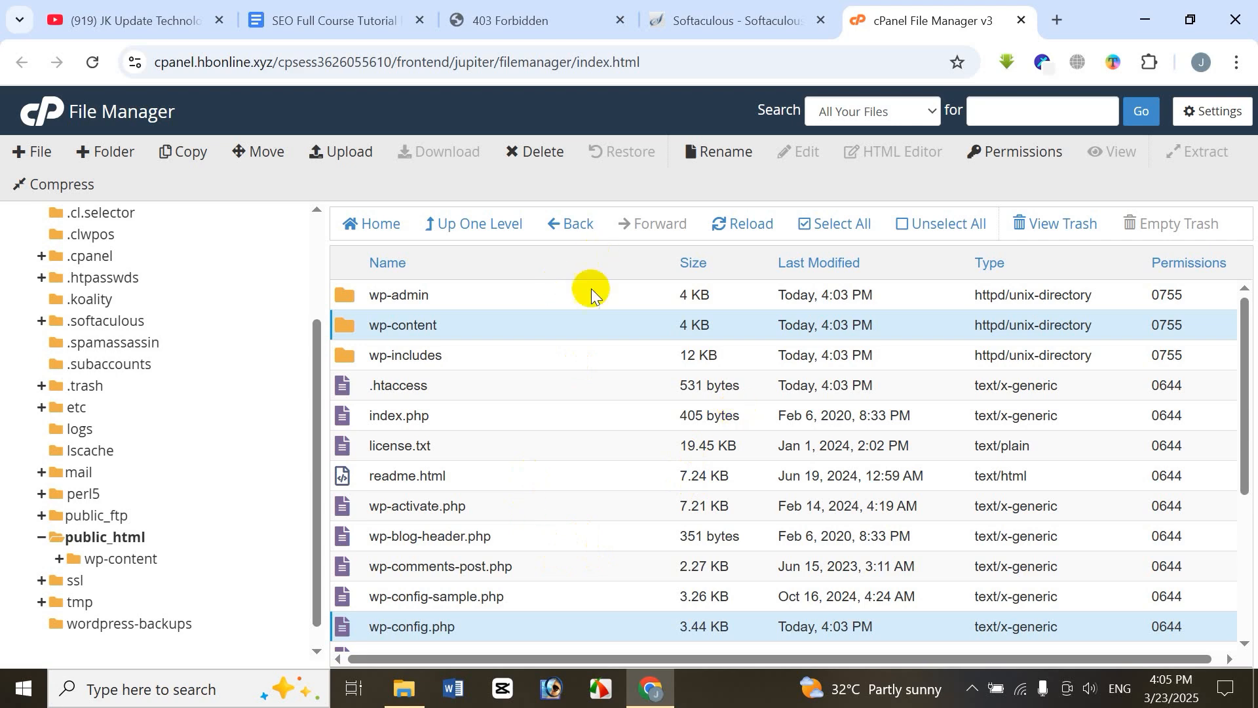
click(538, 152)
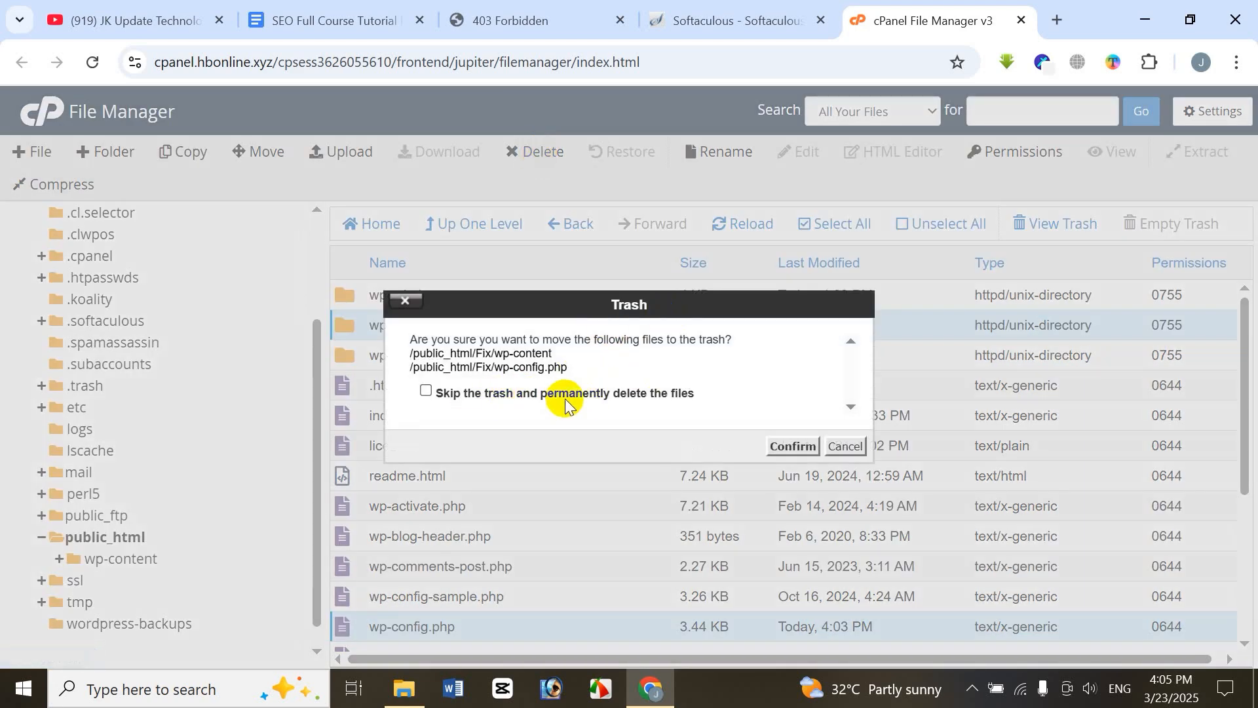
click(426, 390)
click(793, 452)
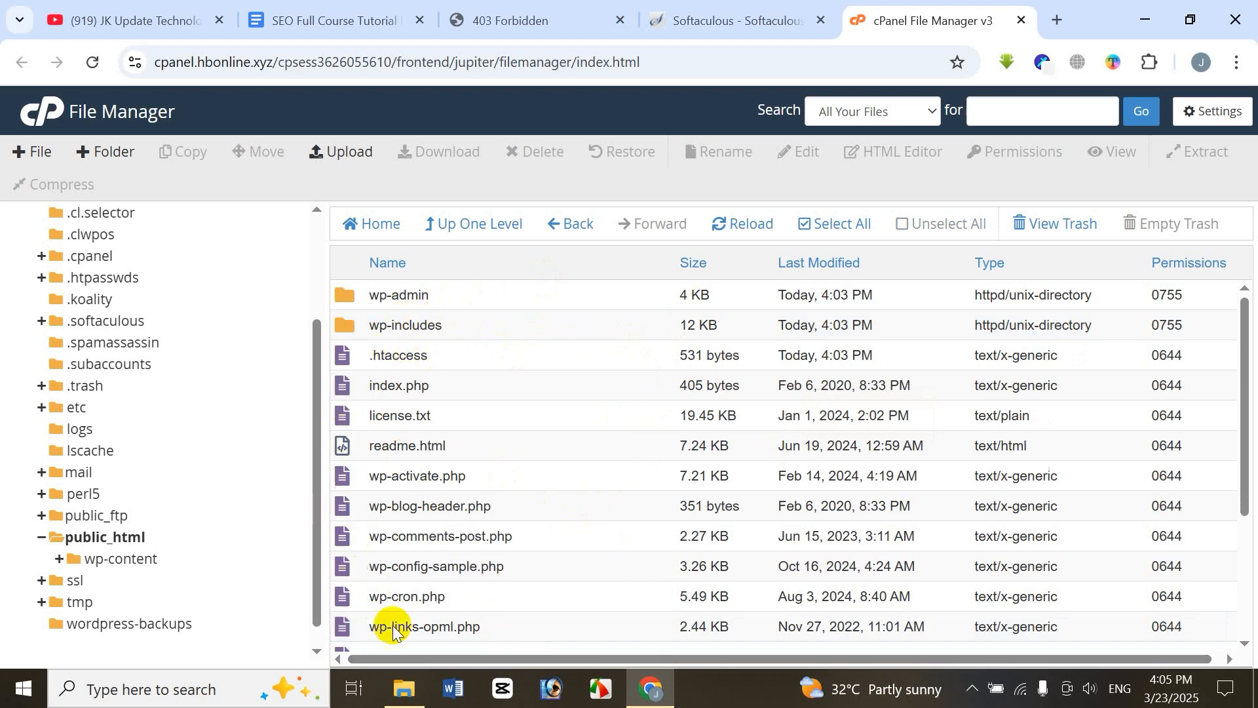
- Move all remaining files and folders from the Fix folder to /public_html/
click(834, 225)
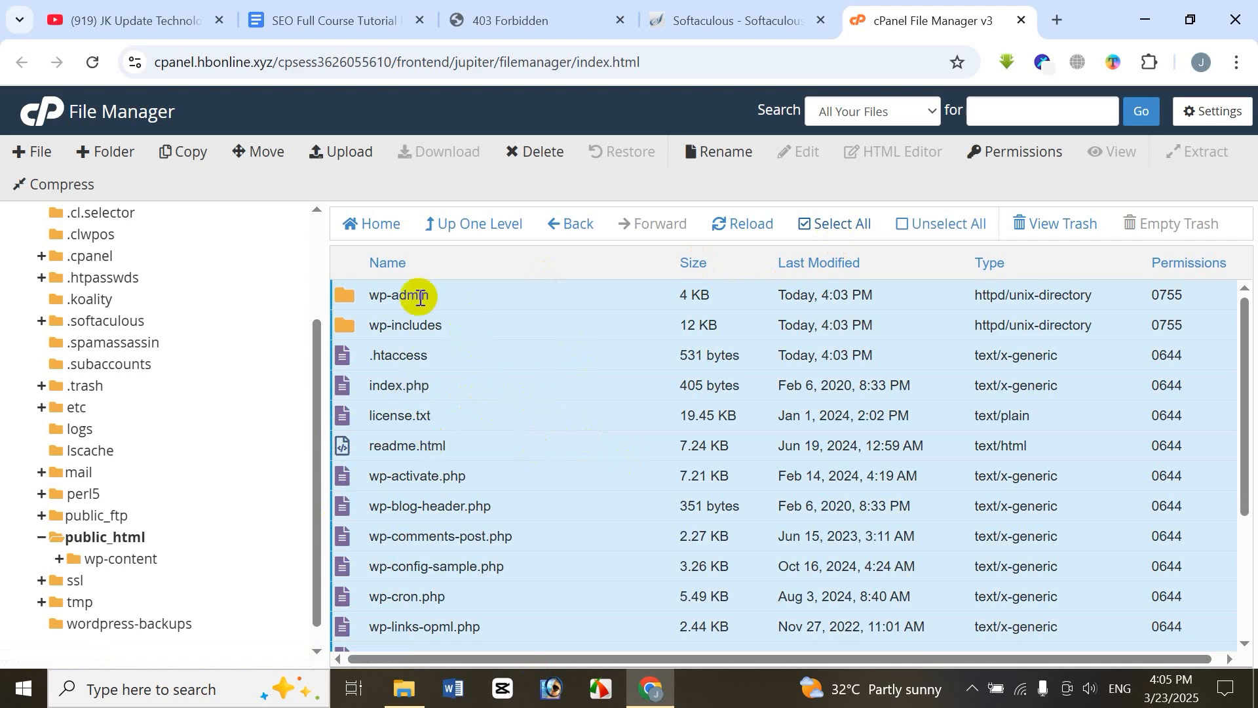
click(285, 169)
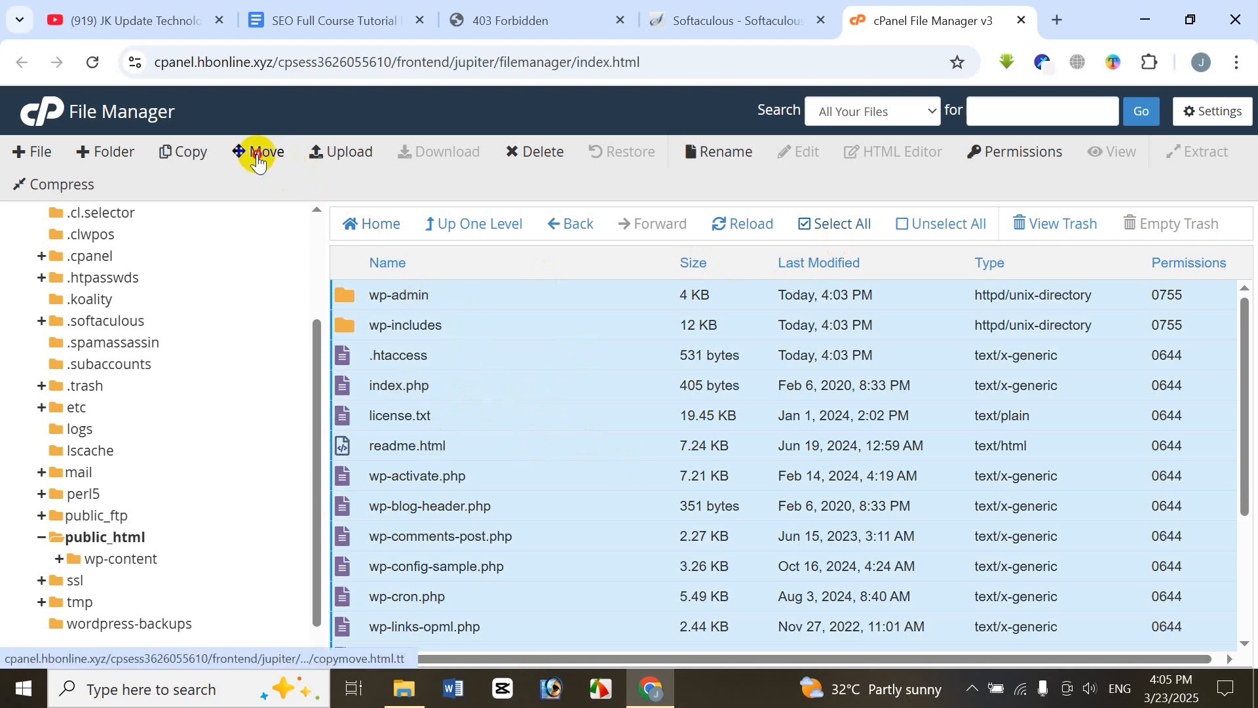
click(257, 155)
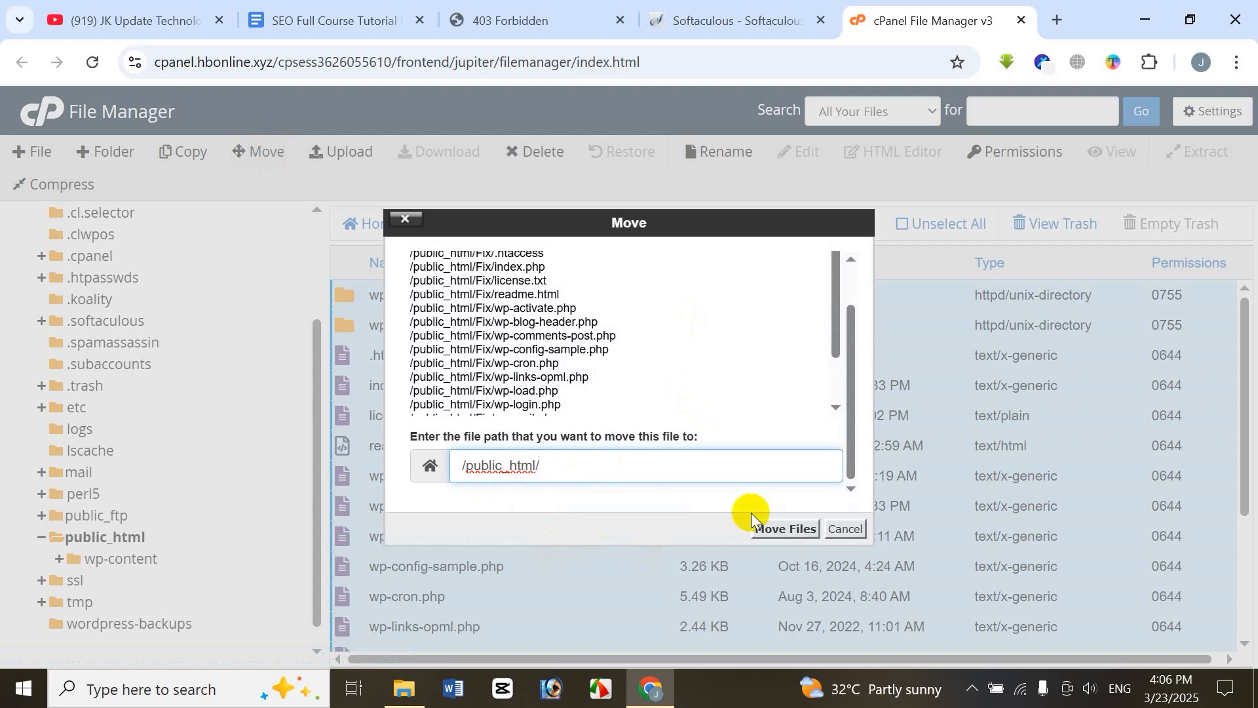
click(773, 529)
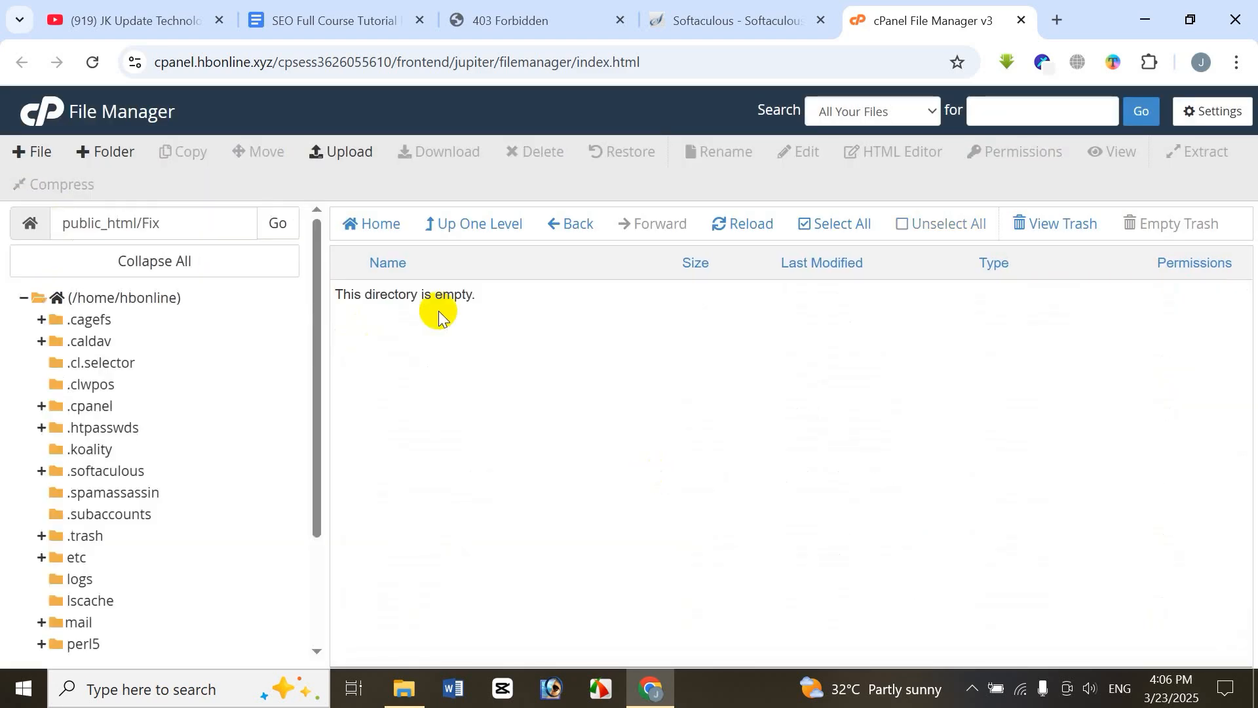
- Check the moved WordPress files in public_html and whether anything is left in the Fix folder
click(469, 237)
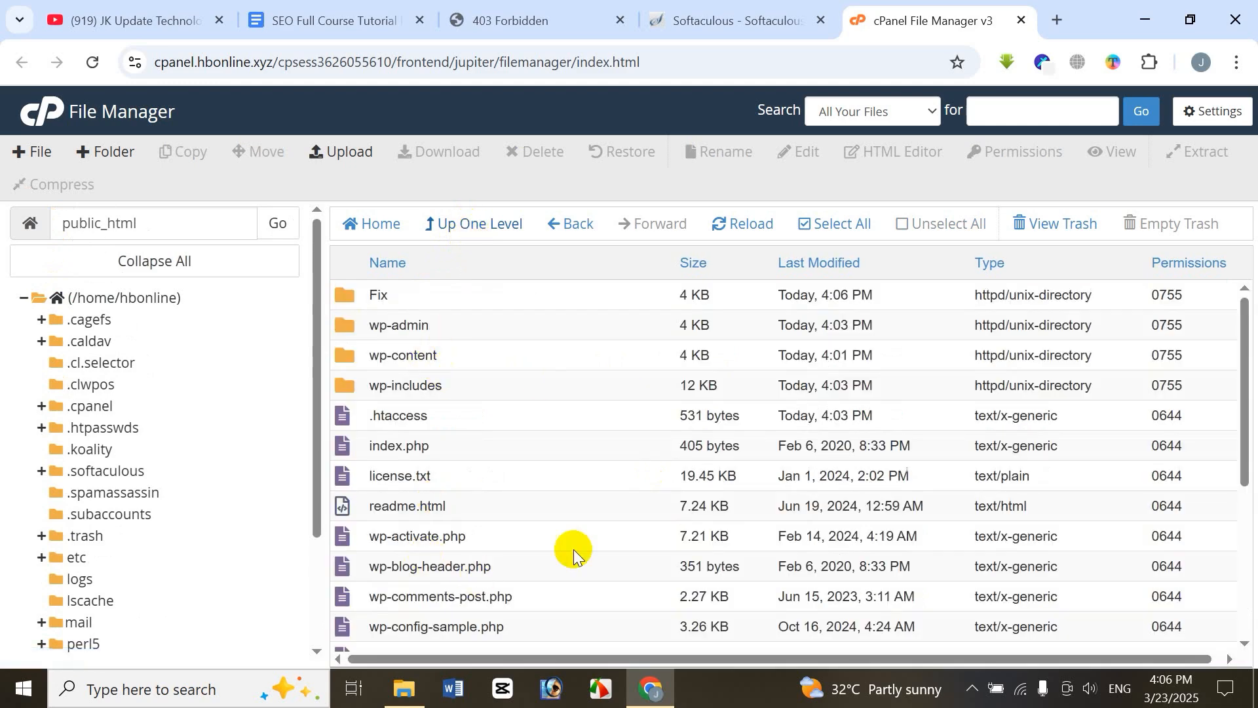
scroll(563, 563, down, 3)
scroll(559, 573, up, 3)
click(349, 295)
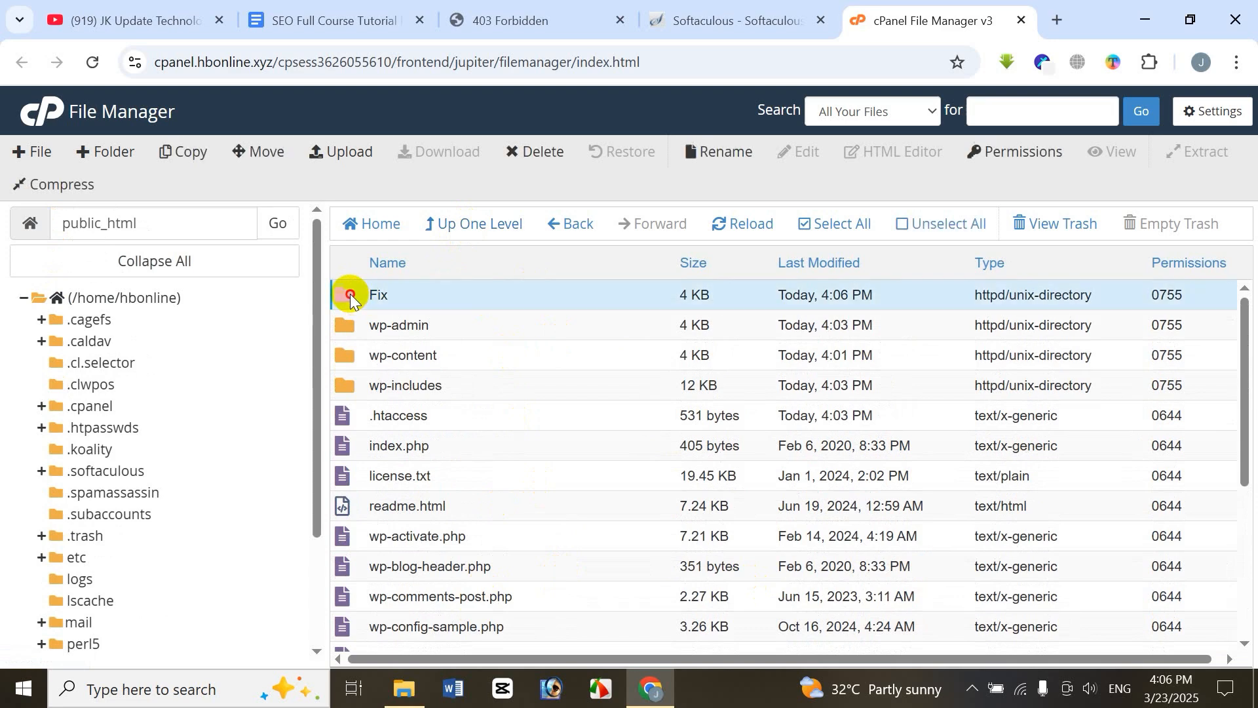
double_click(350, 295)
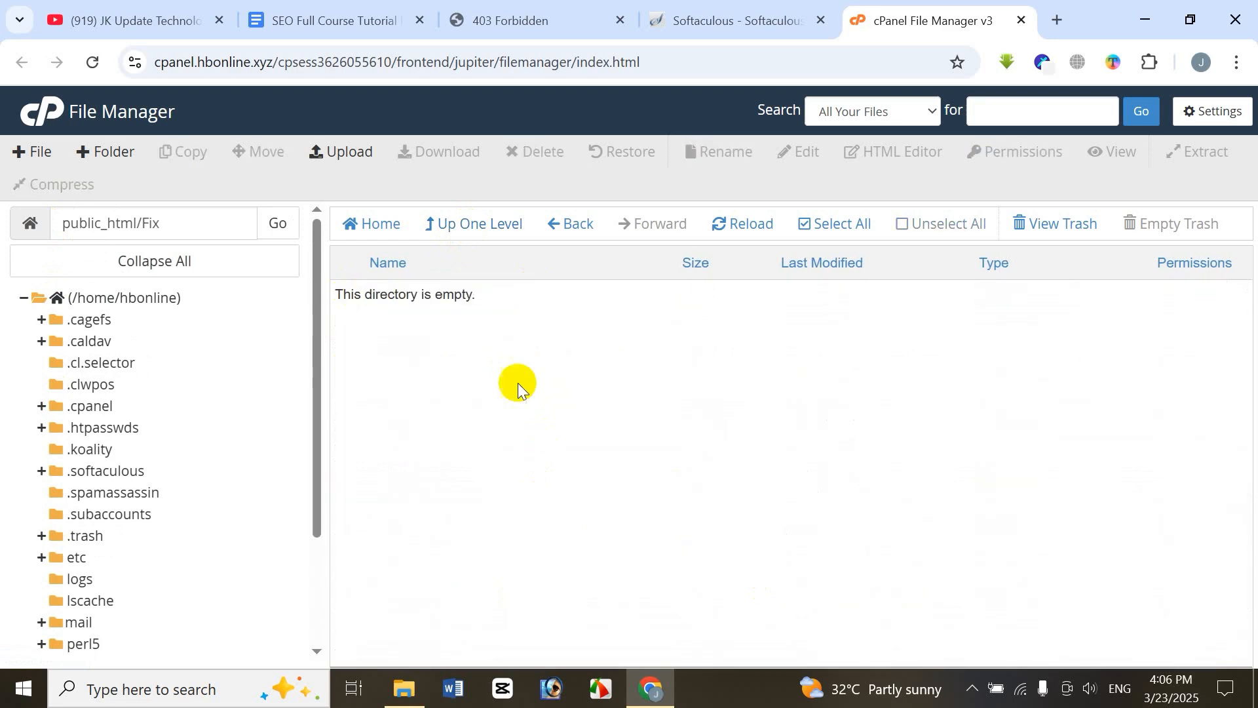
click(476, 229)
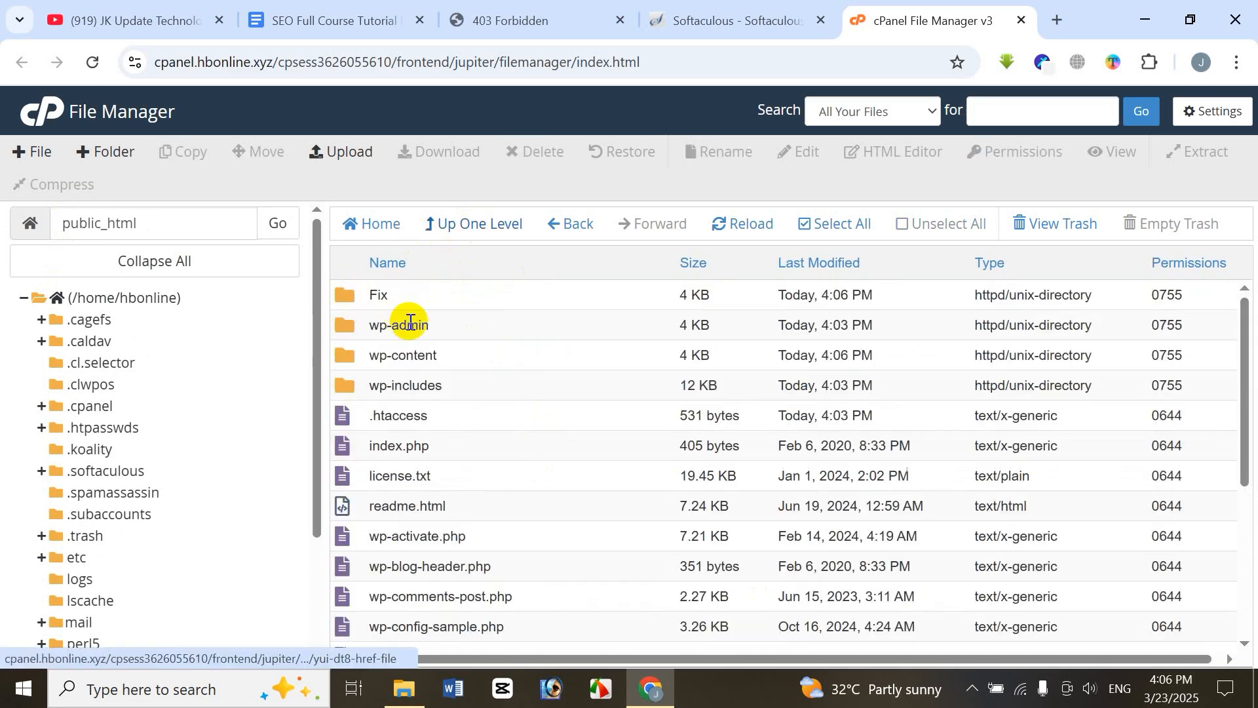
- Permanently delete the Fix folder from public_html, skipping the trash
click(351, 295)
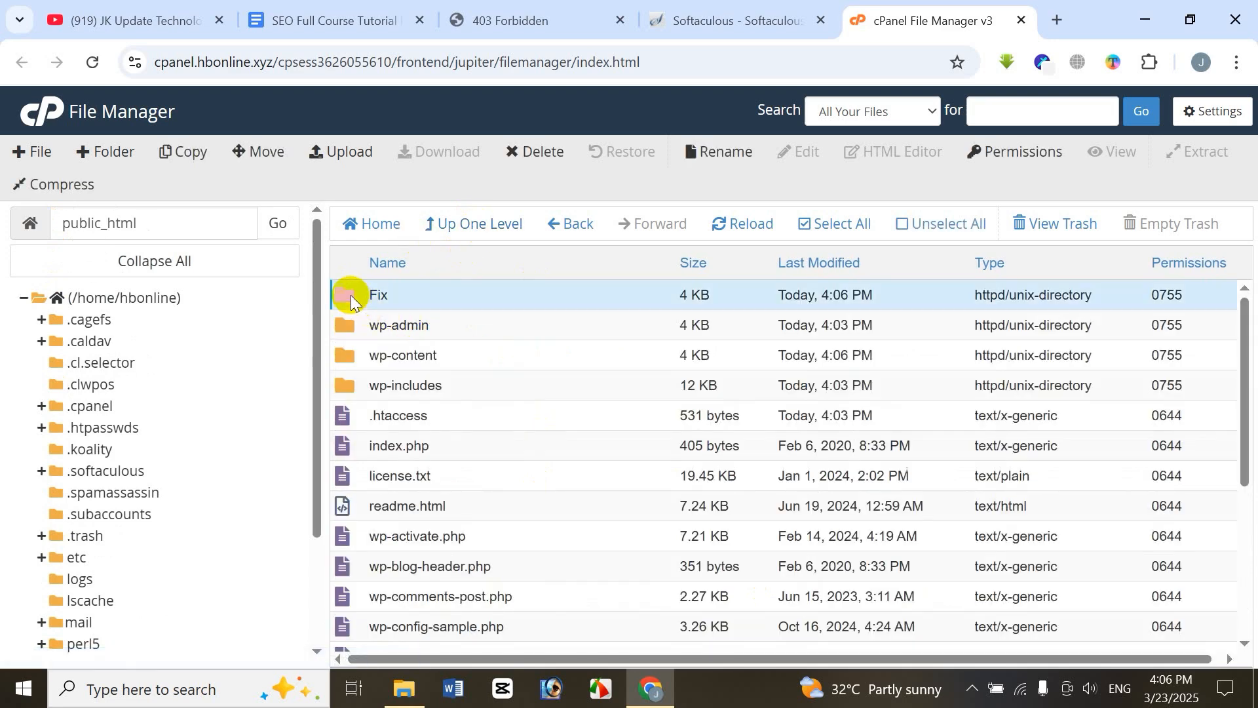
click(536, 152)
click(426, 385)
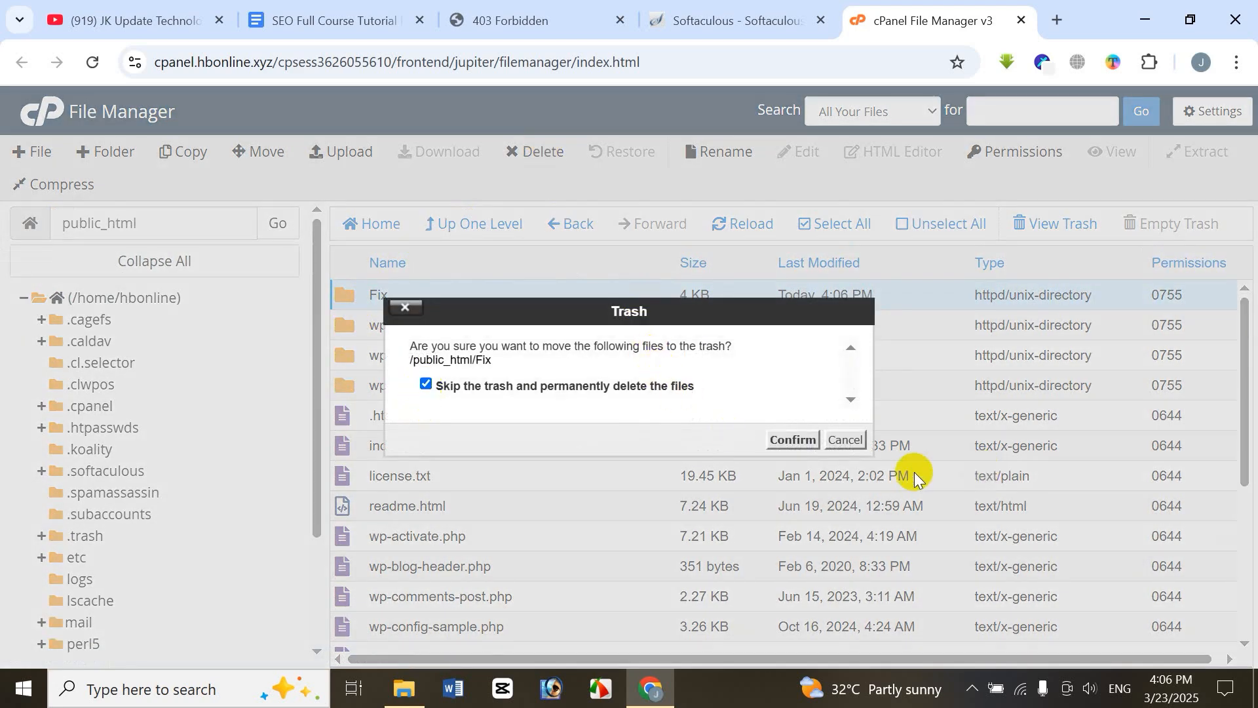
click(791, 440)
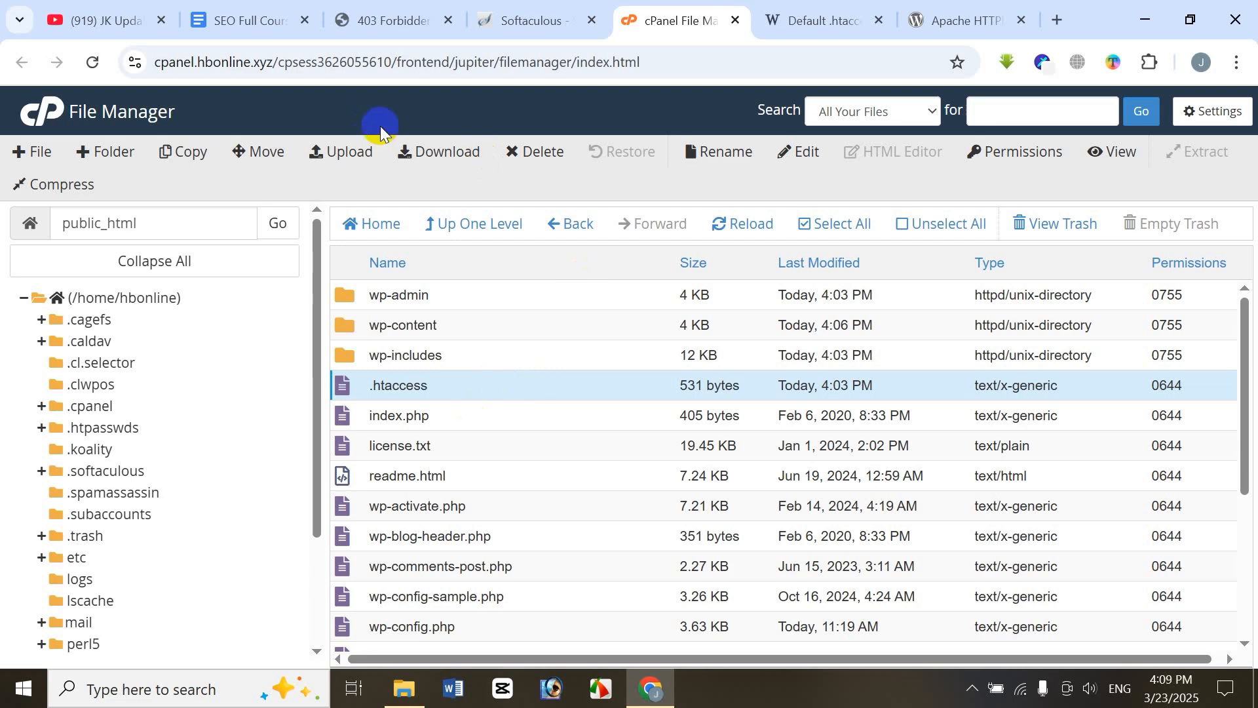
- Reload the site's wp-admin page and open hbonline.xyz in a new tab to check for the 403 error
click(379, 22)
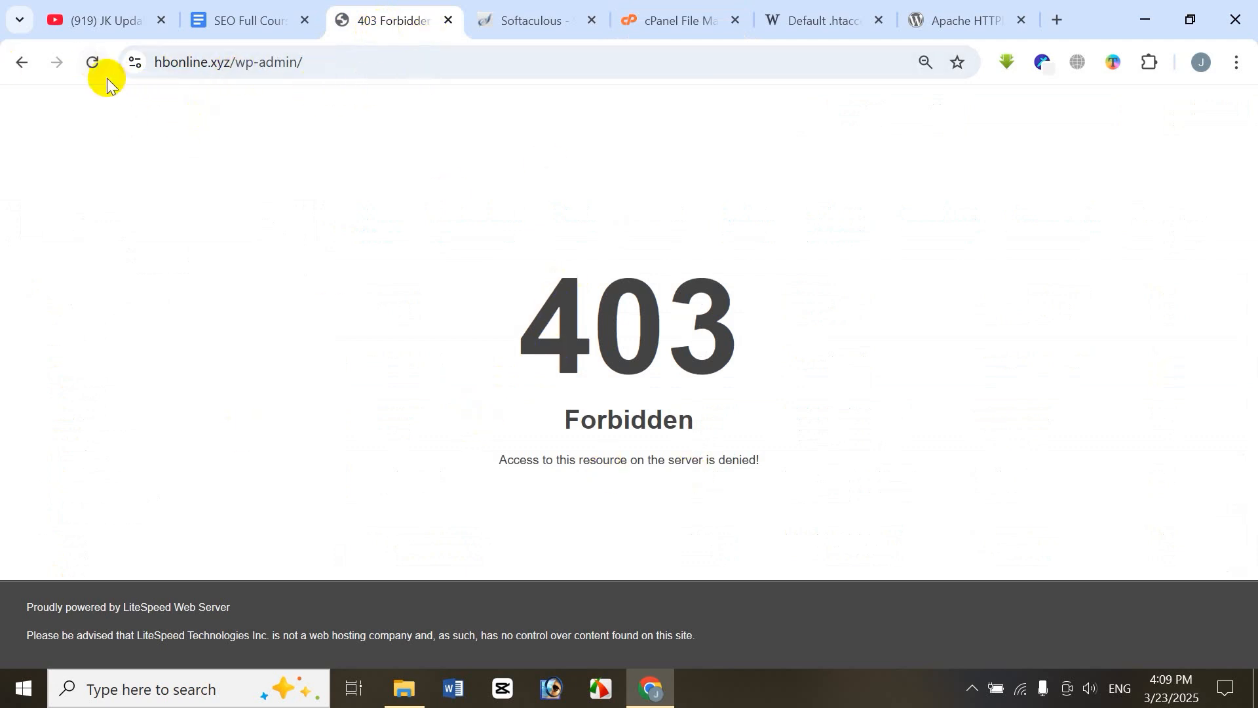
click(93, 61)
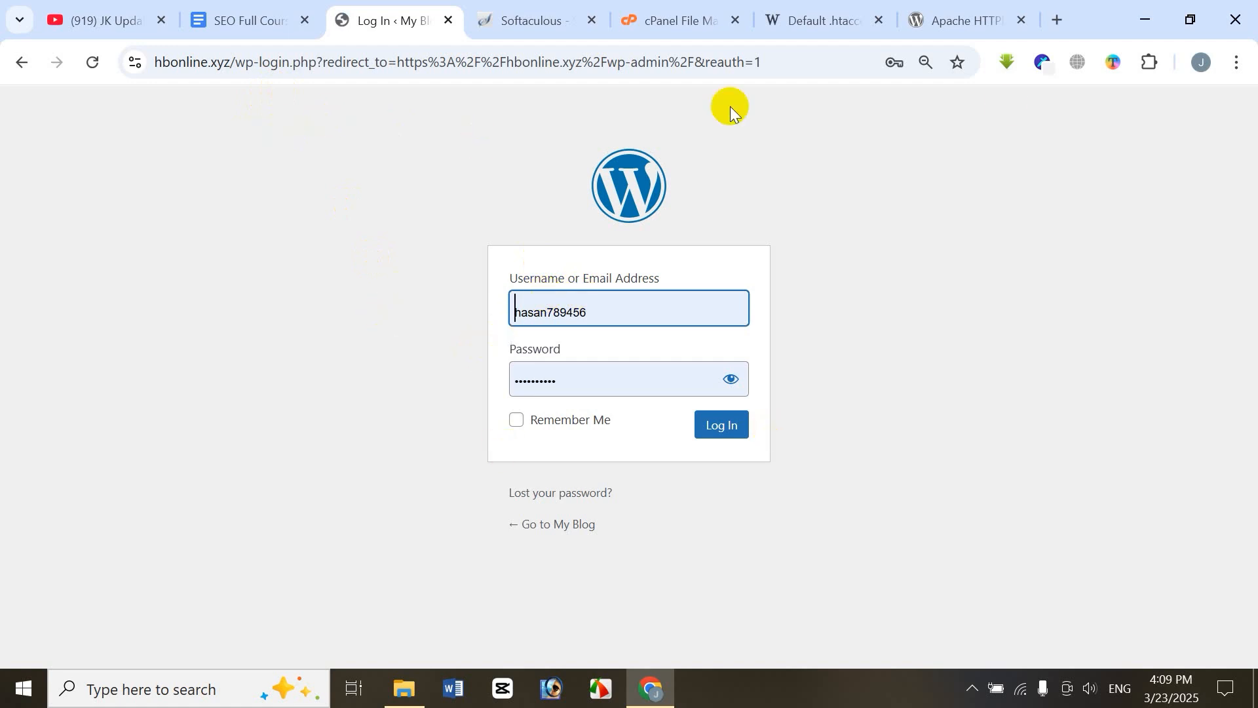
key(ctrl+t)
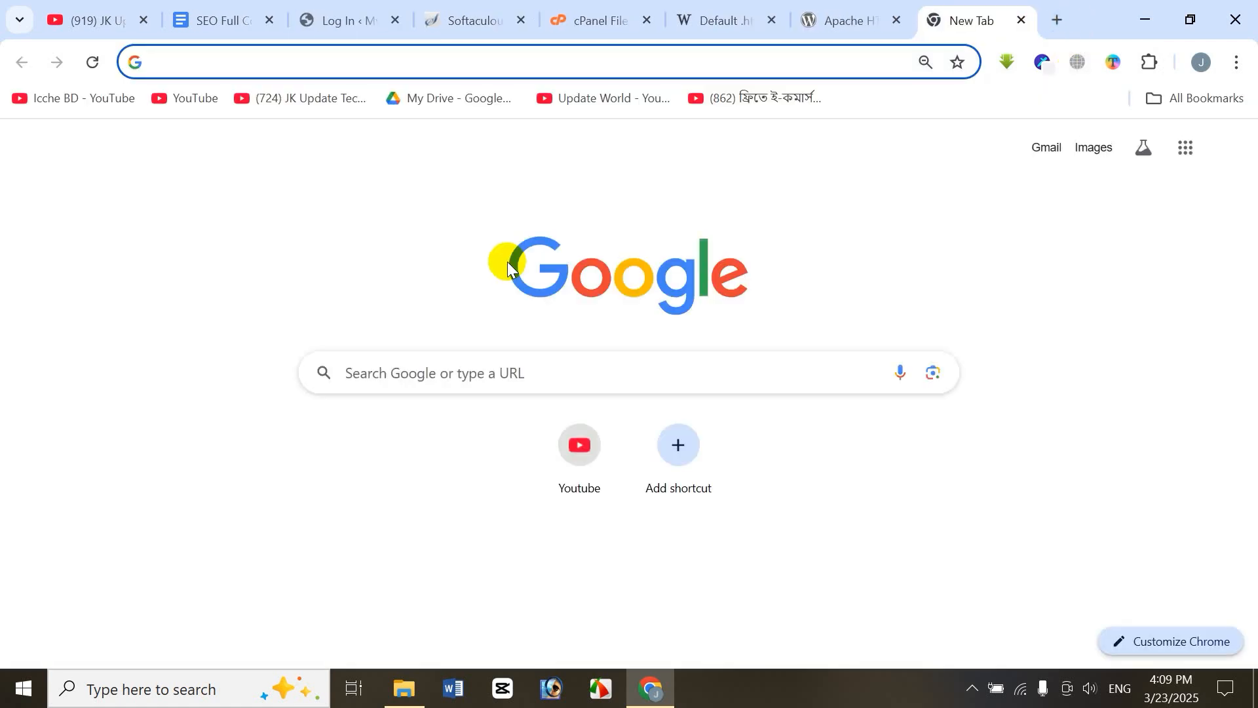
text(hbonline.xyz/admi)
key(BackSpace)
key(BackSpace)
key(BackSpace)
key(BackSpace)
key(BackSpace)
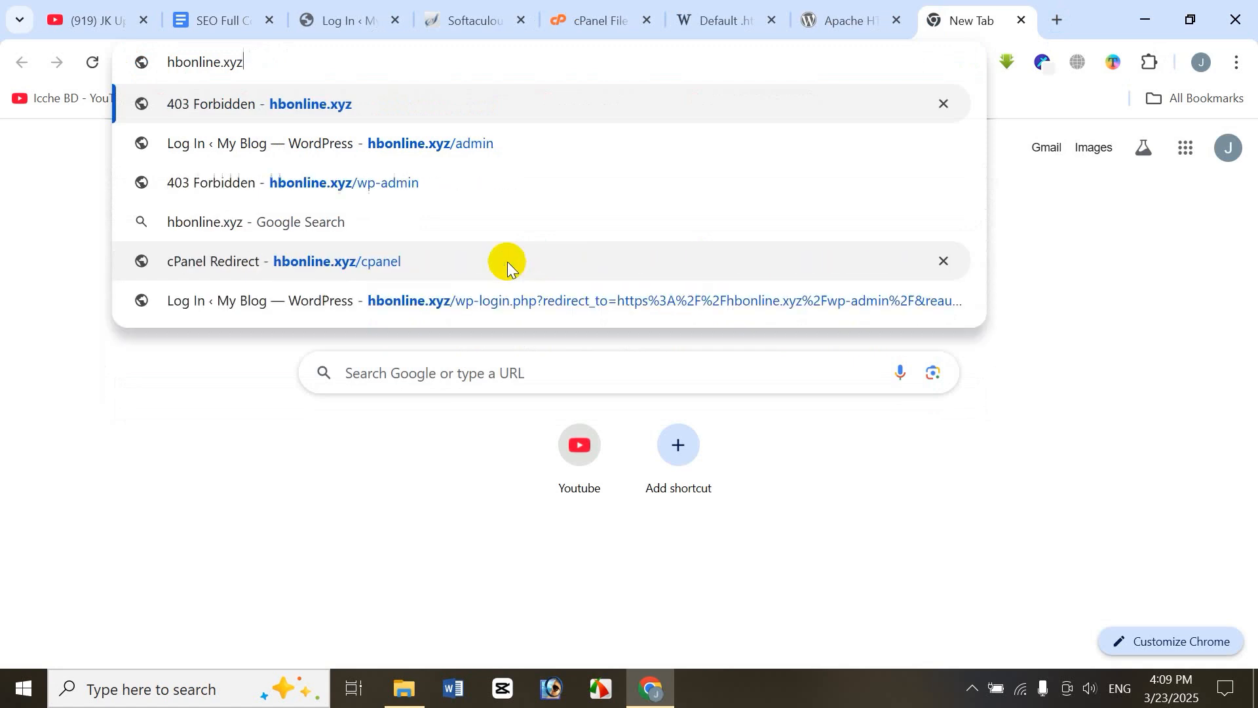
key(Return)
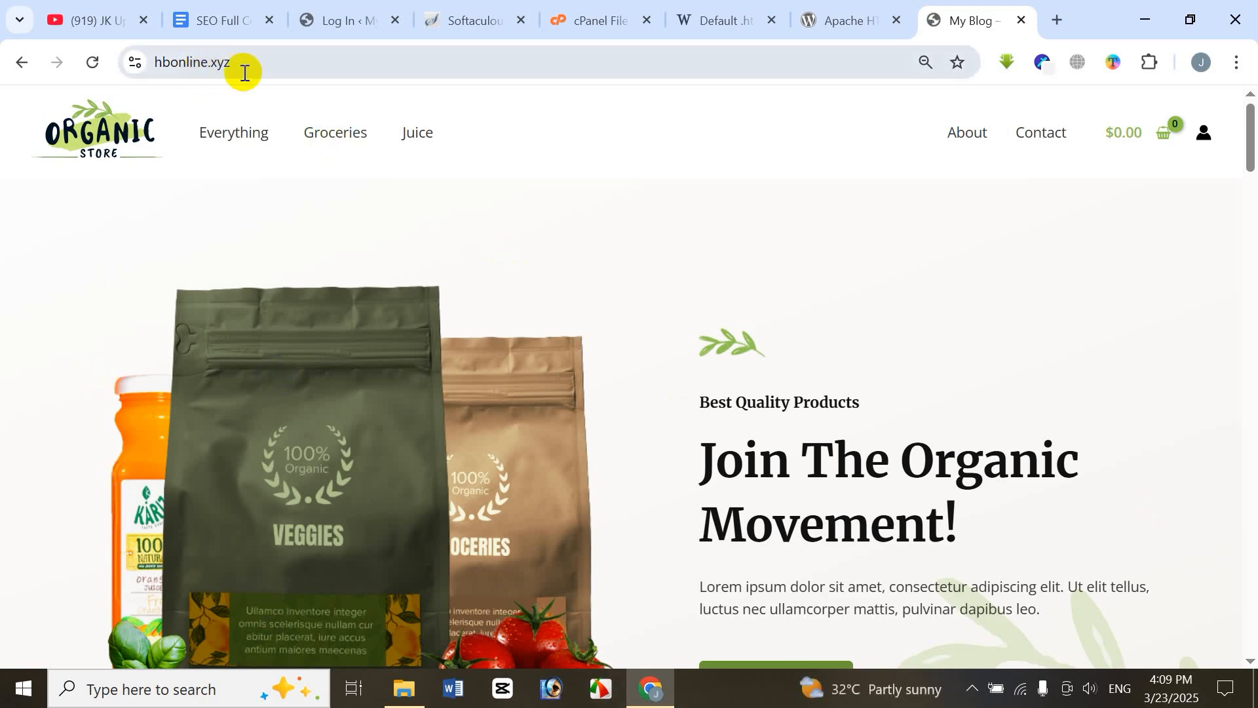
- Look over the content of the hbonline.xyz home page
scroll(729, 455, down, 6)
scroll(717, 476, up, 4)
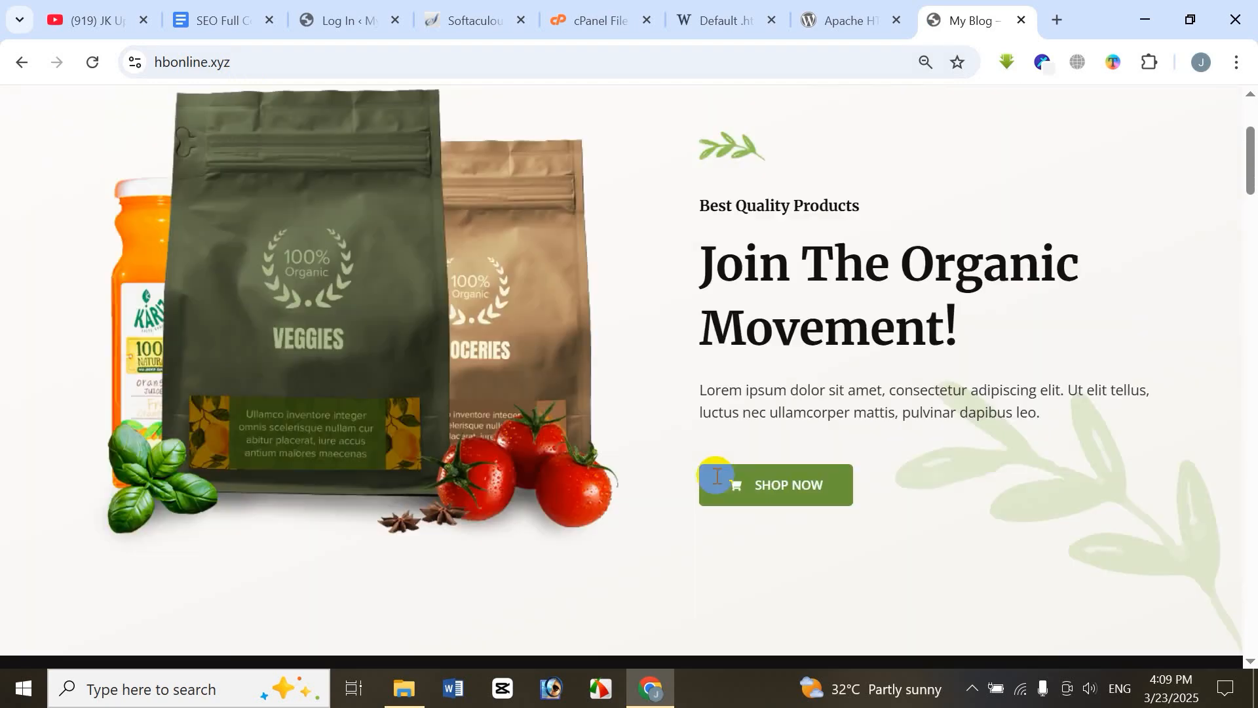
scroll(809, 317, up, 3)
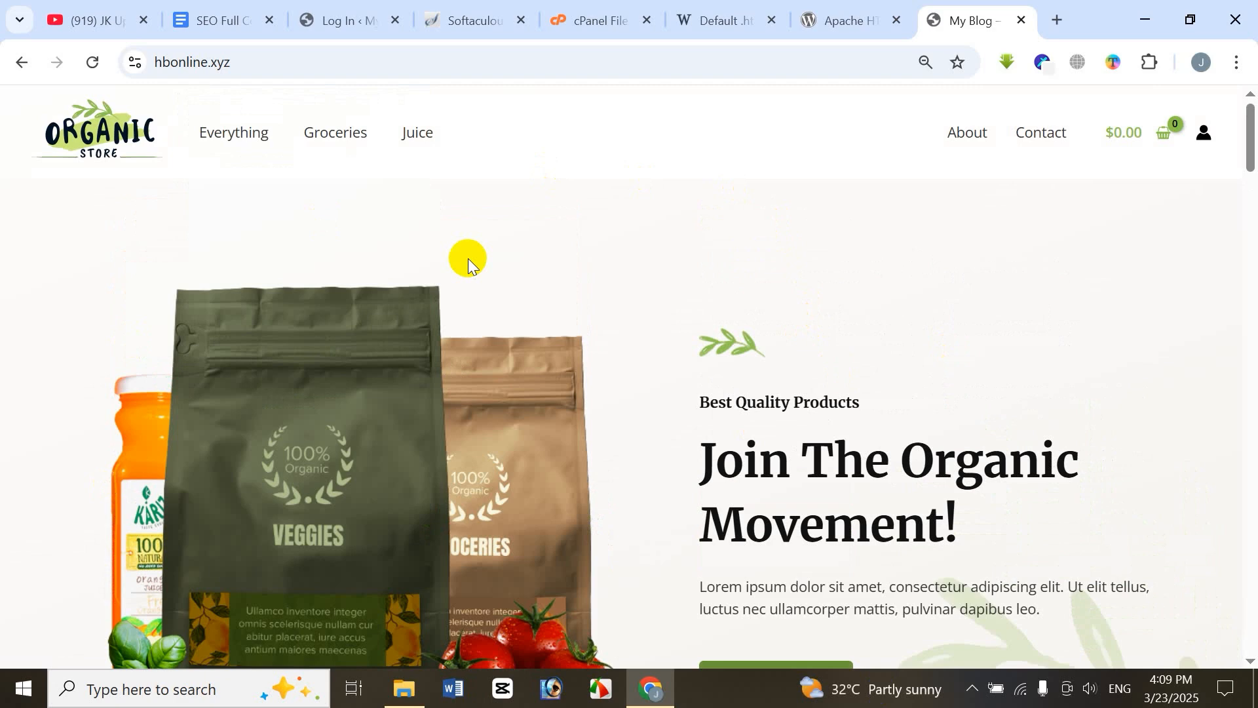
- Log in to the WordPress admin of hbonline.xyz with the administrator's username and account password
click(337, 18)
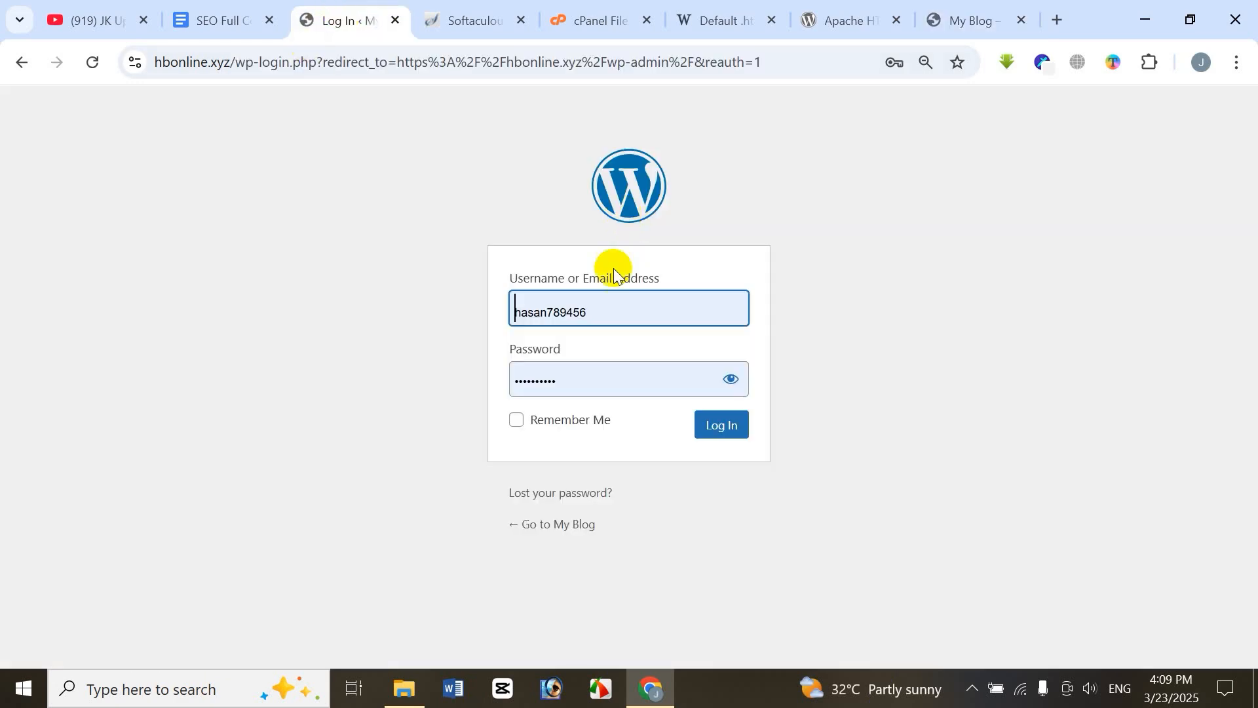
drag(626, 325, 260, 274)
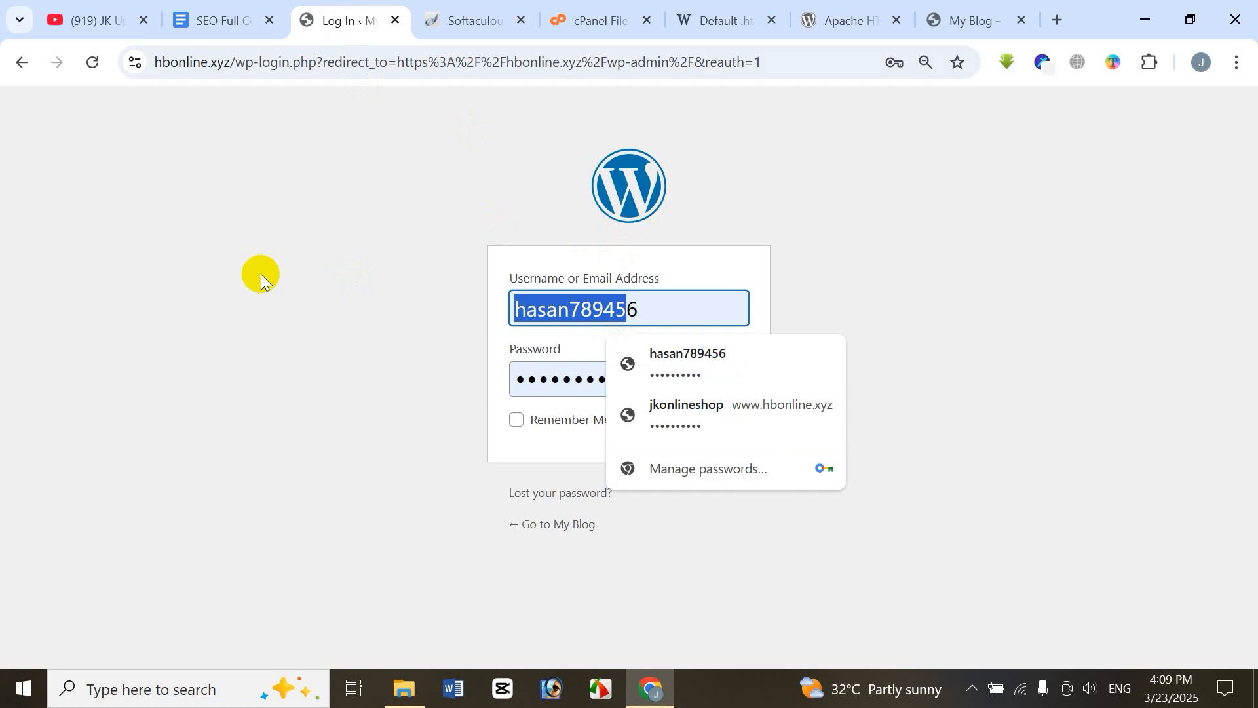
key(ctrl+a)
text(h)
key(BackSpace)
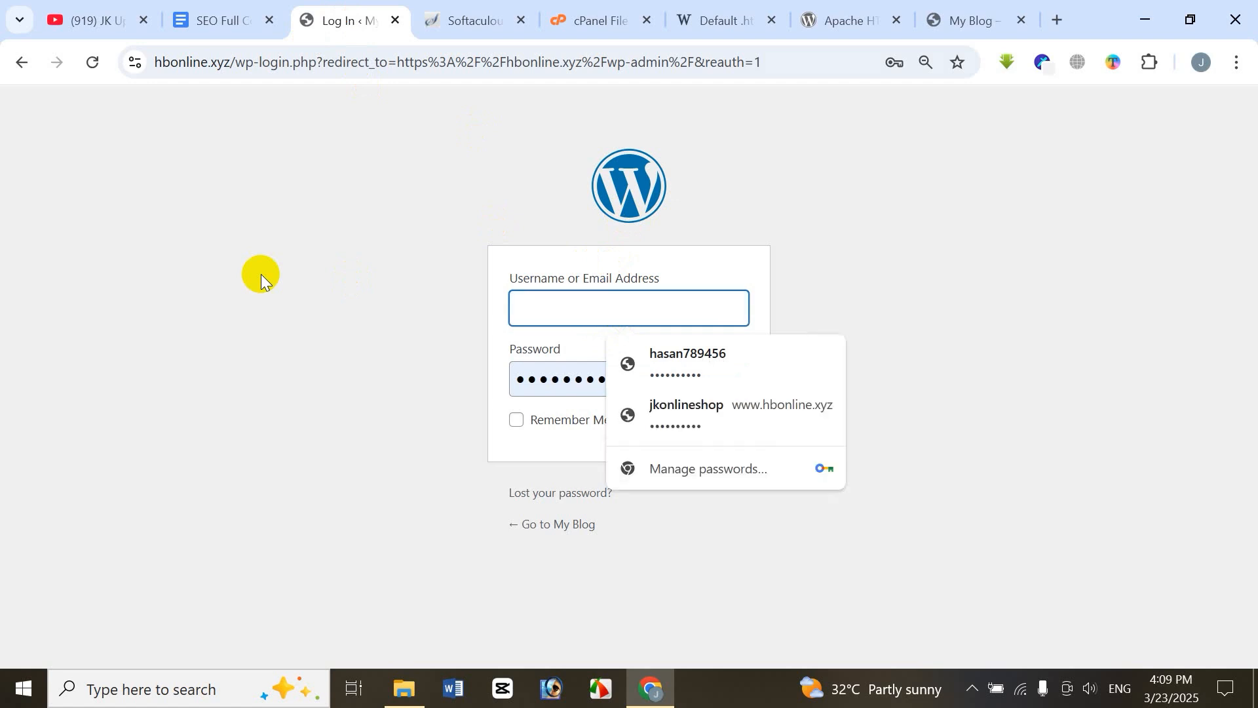
text(jasim)
key(Tab)
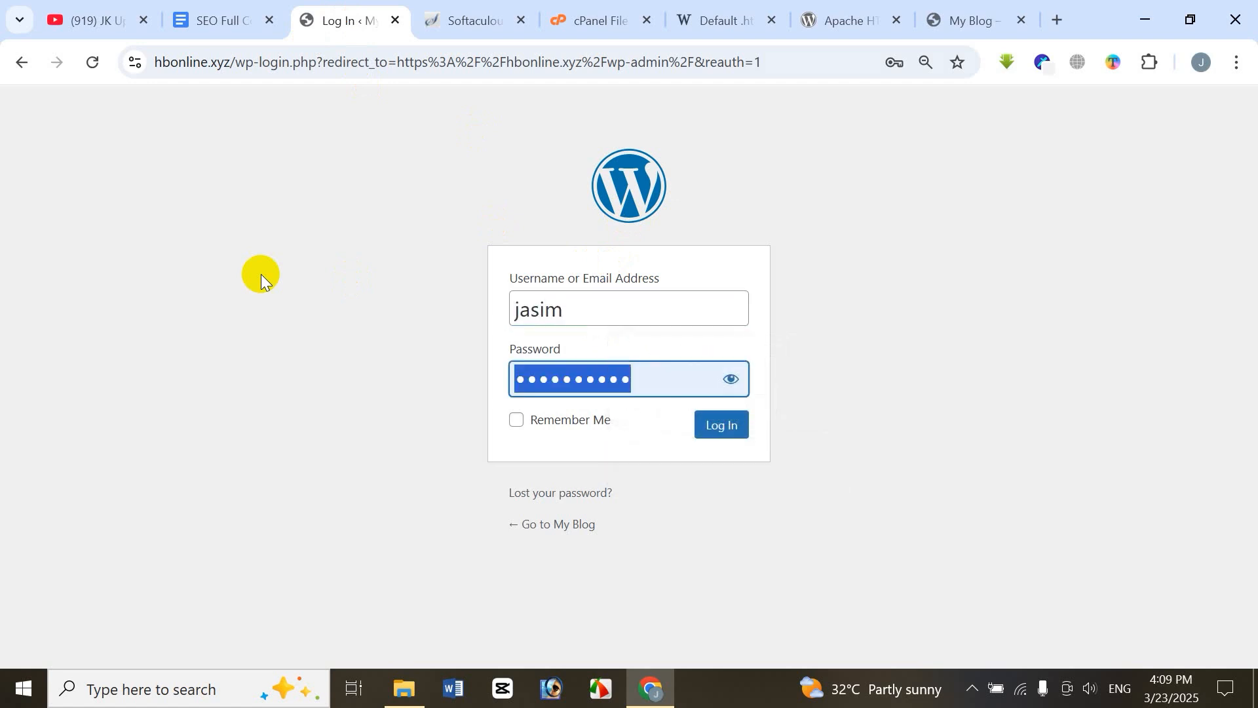
text(•••)
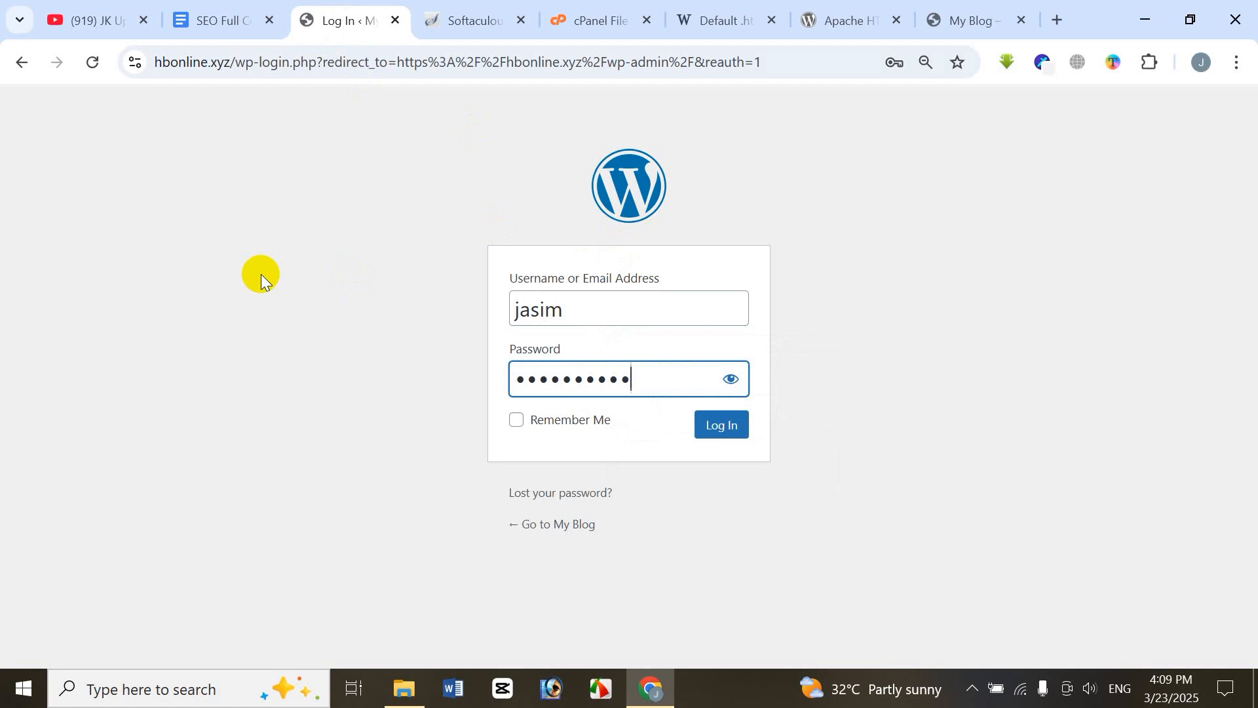
click(722, 424)
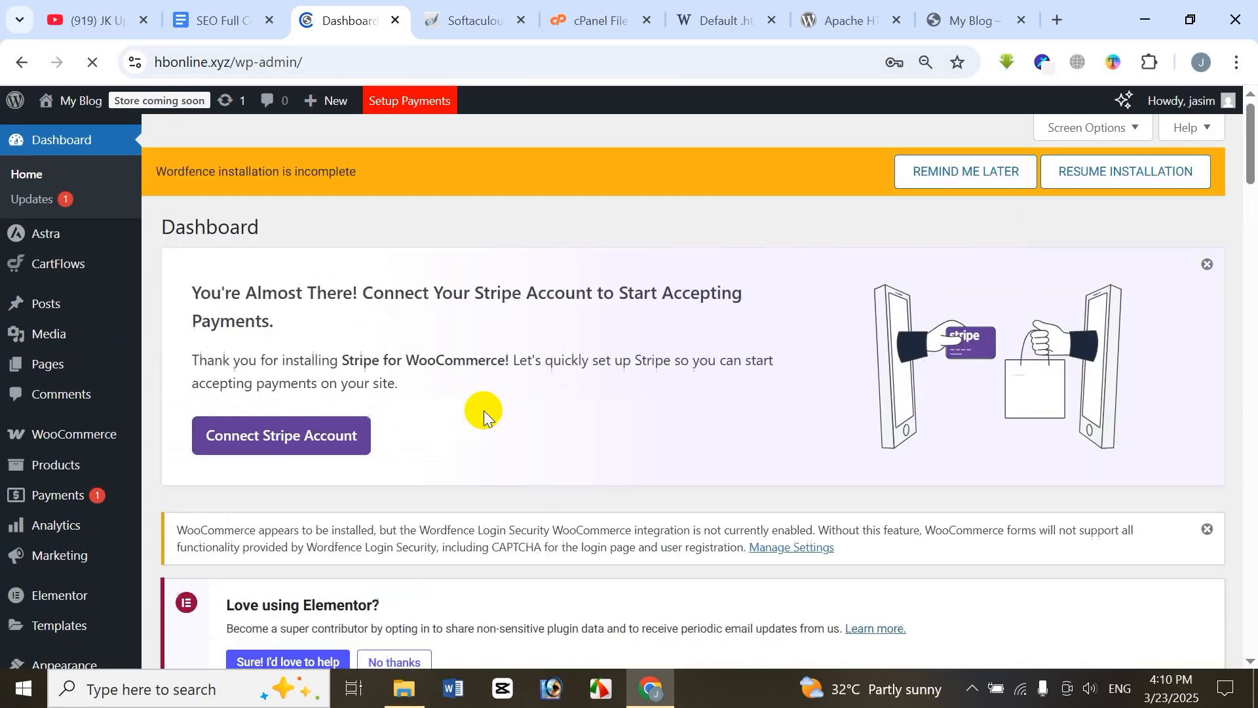
- Compare the hbonline.xyz home page with the WordPress dashboard to check that both load
click(953, 10)
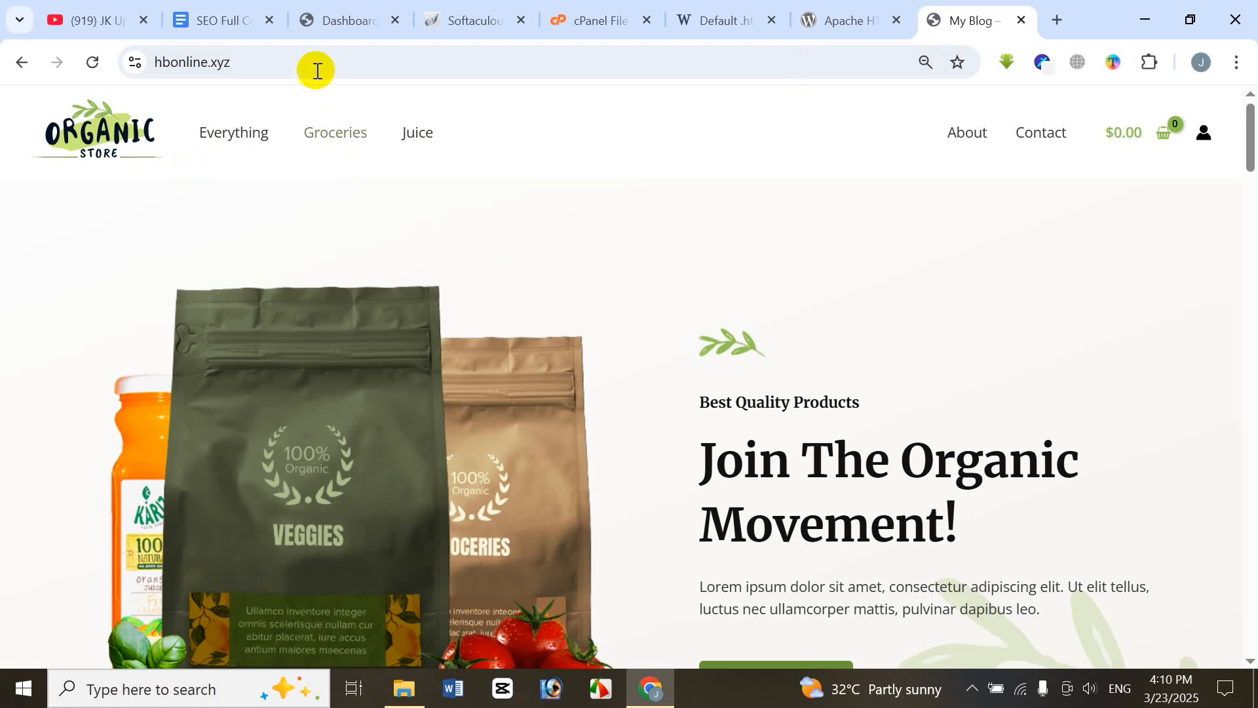
click(385, 20)
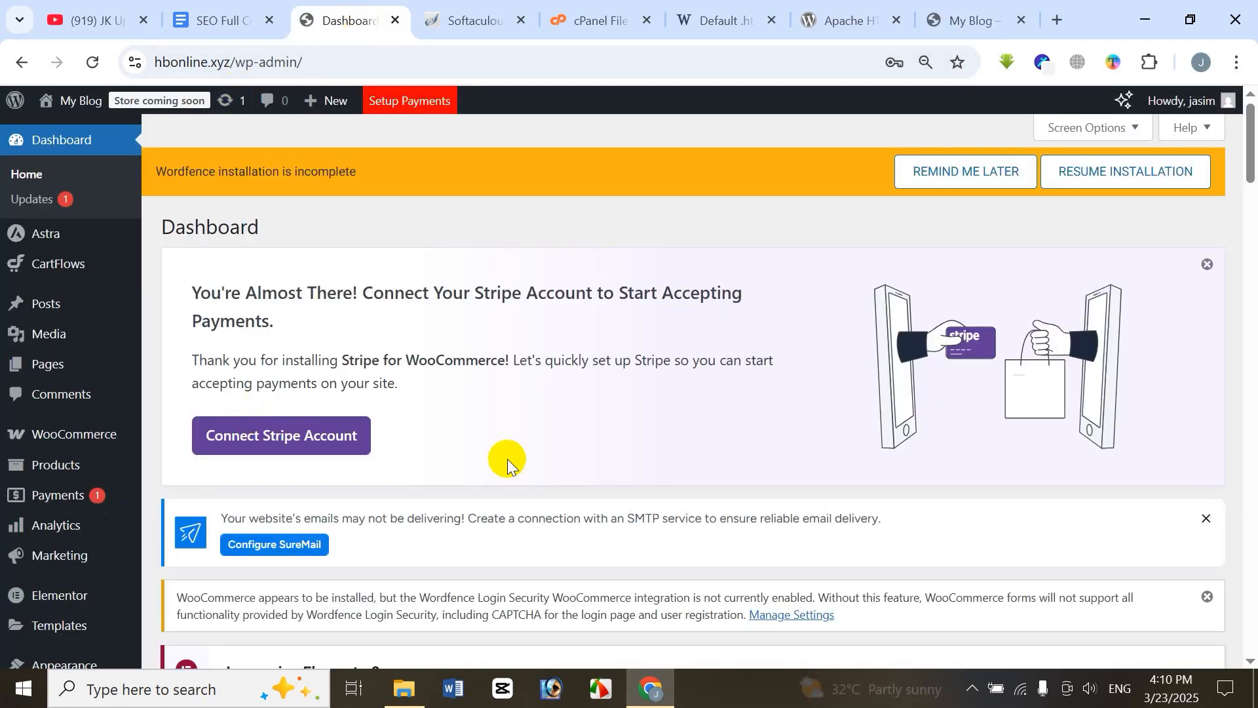
click(585, 17)
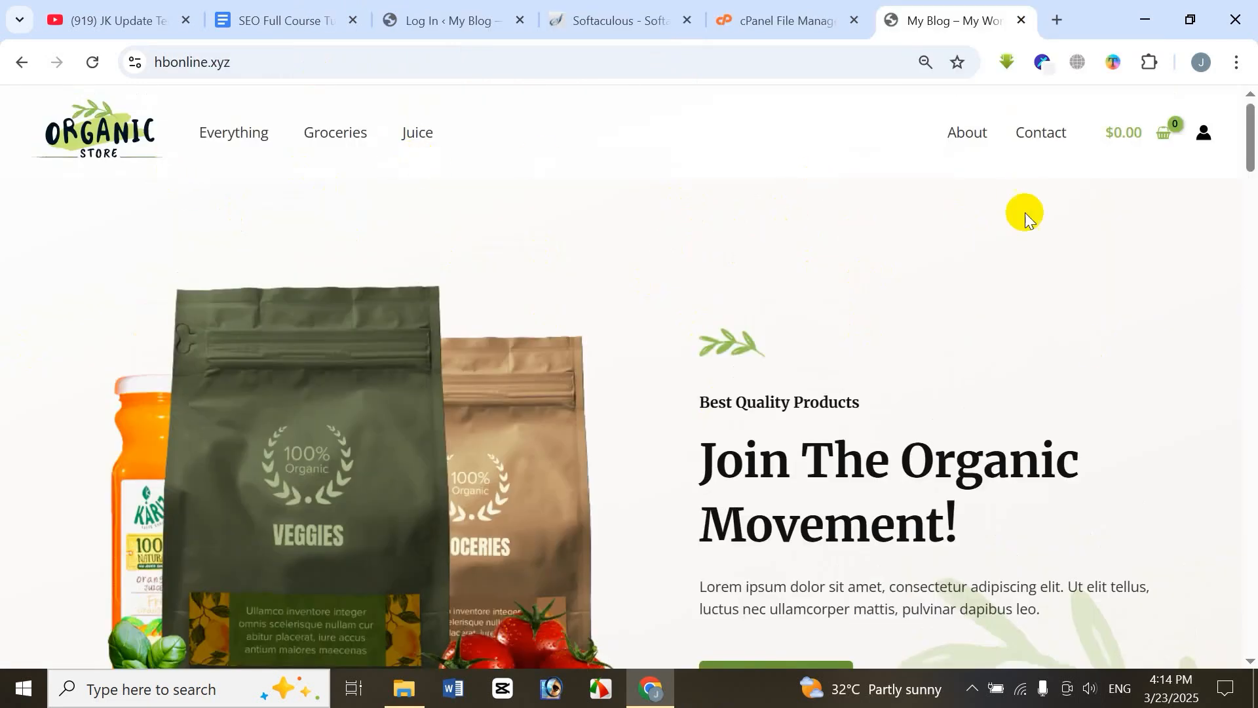
- Open the site's About and Everything pages to test whether they load, returning to the home page each time
click(979, 149)
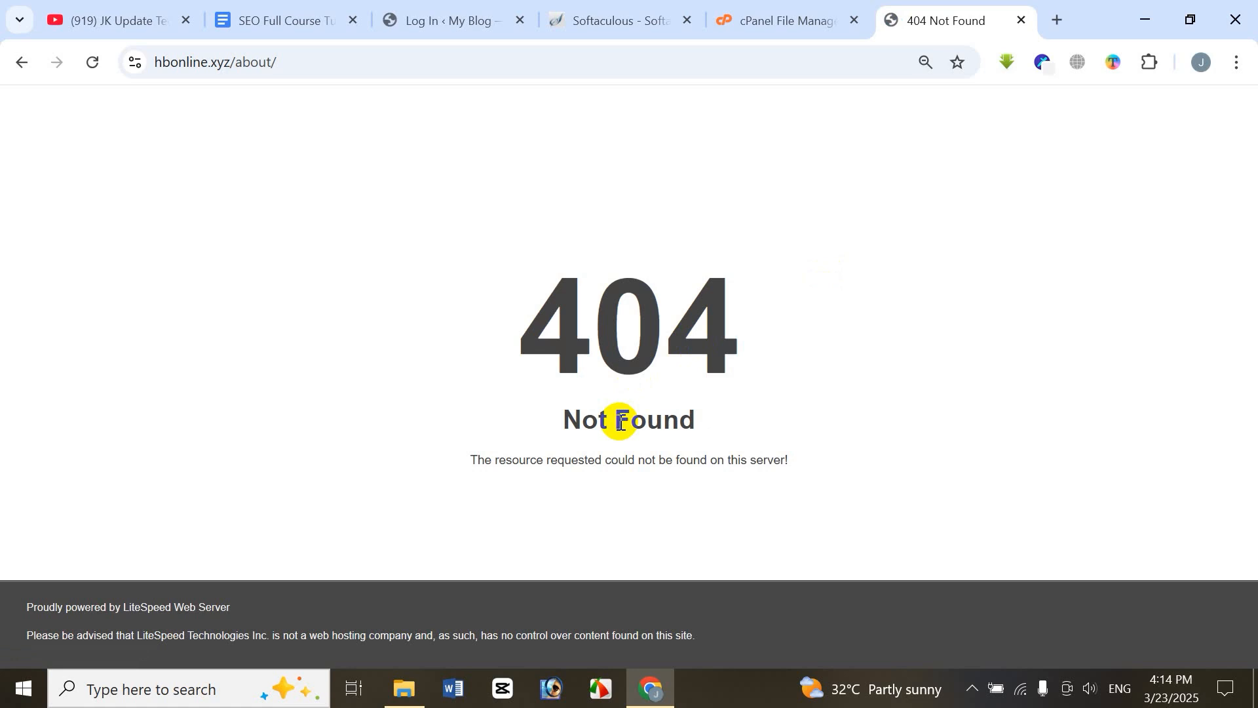
click(21, 62)
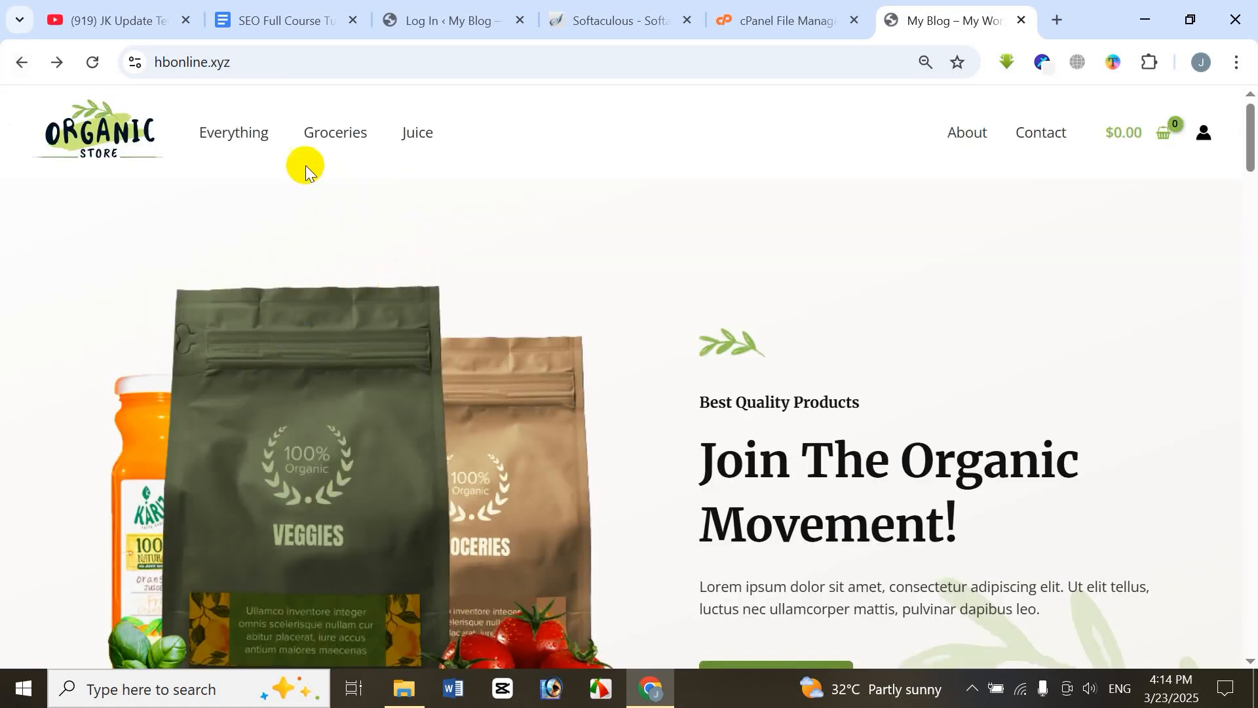
click(224, 139)
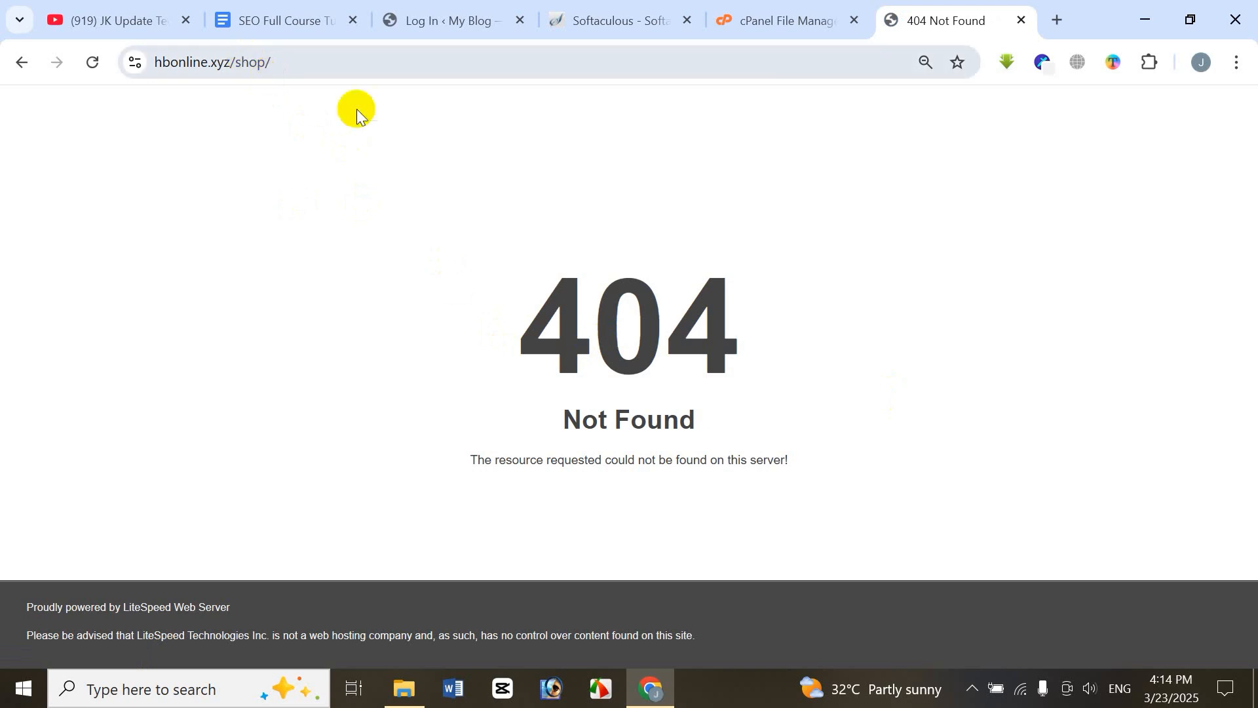
click(16, 71)
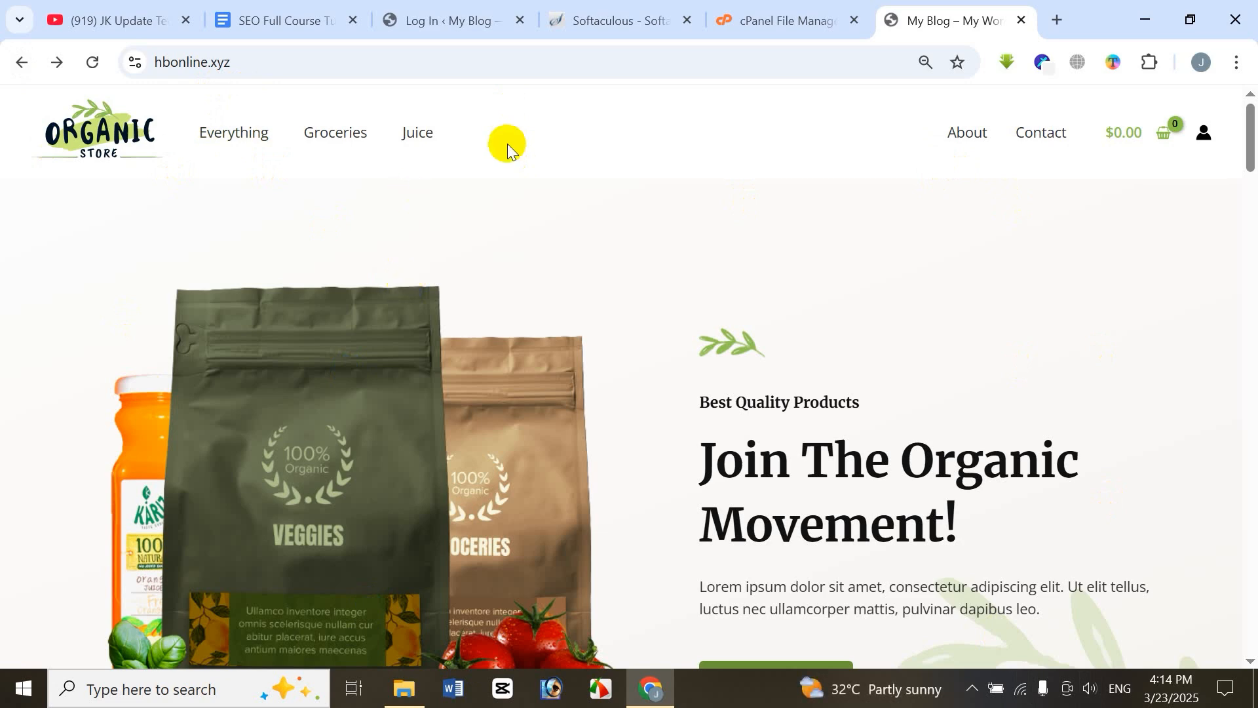
- Open the .htaccess file in public_html for editing in the cPanel File Manager and examine its rewrite rules
click(760, 22)
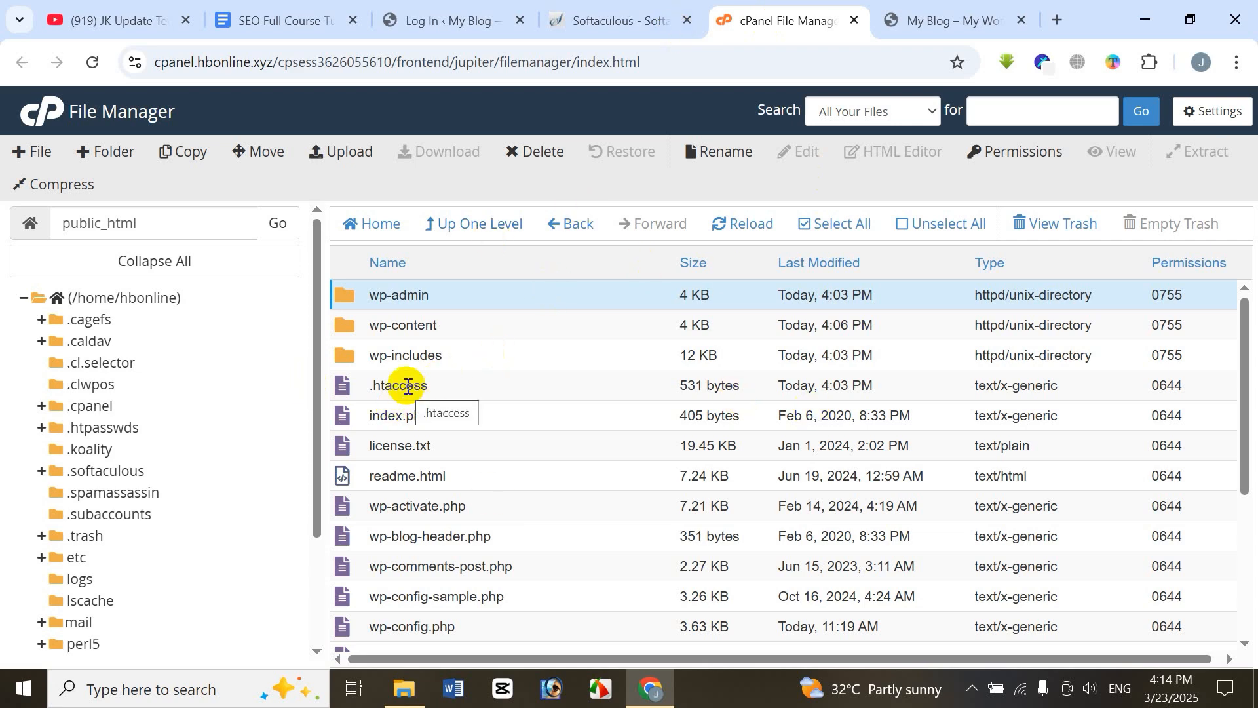
click(344, 385)
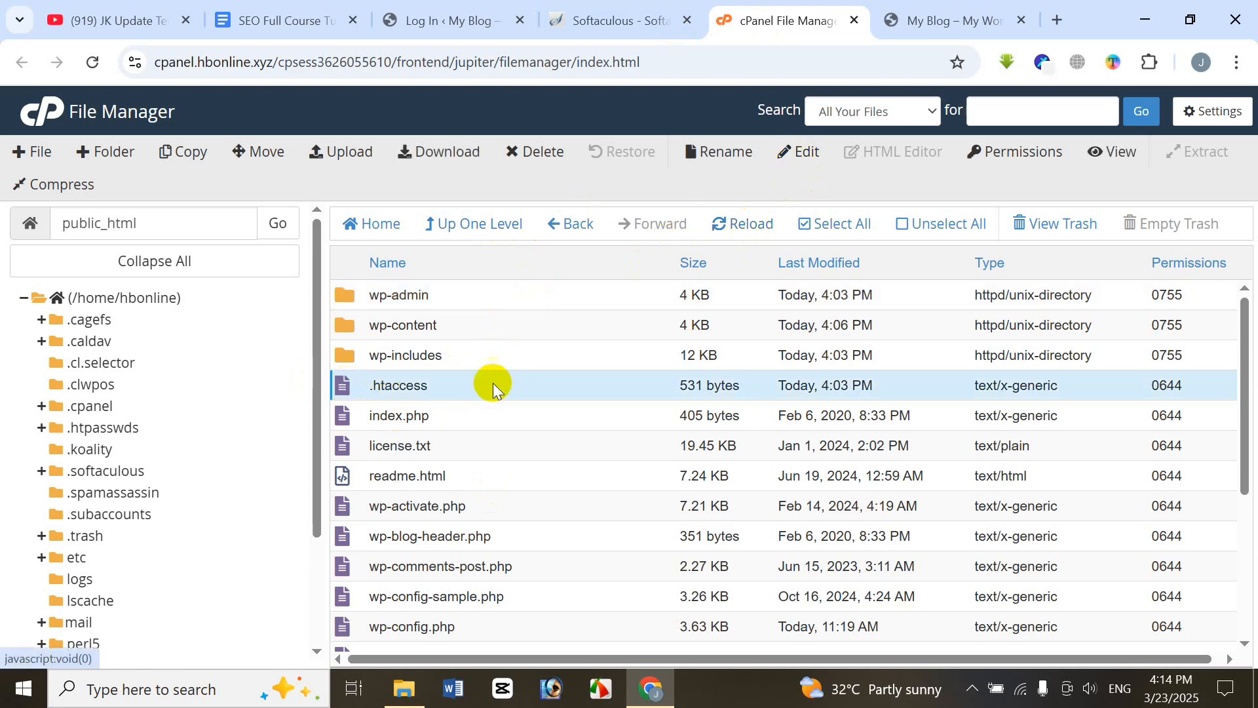
right_click(436, 394)
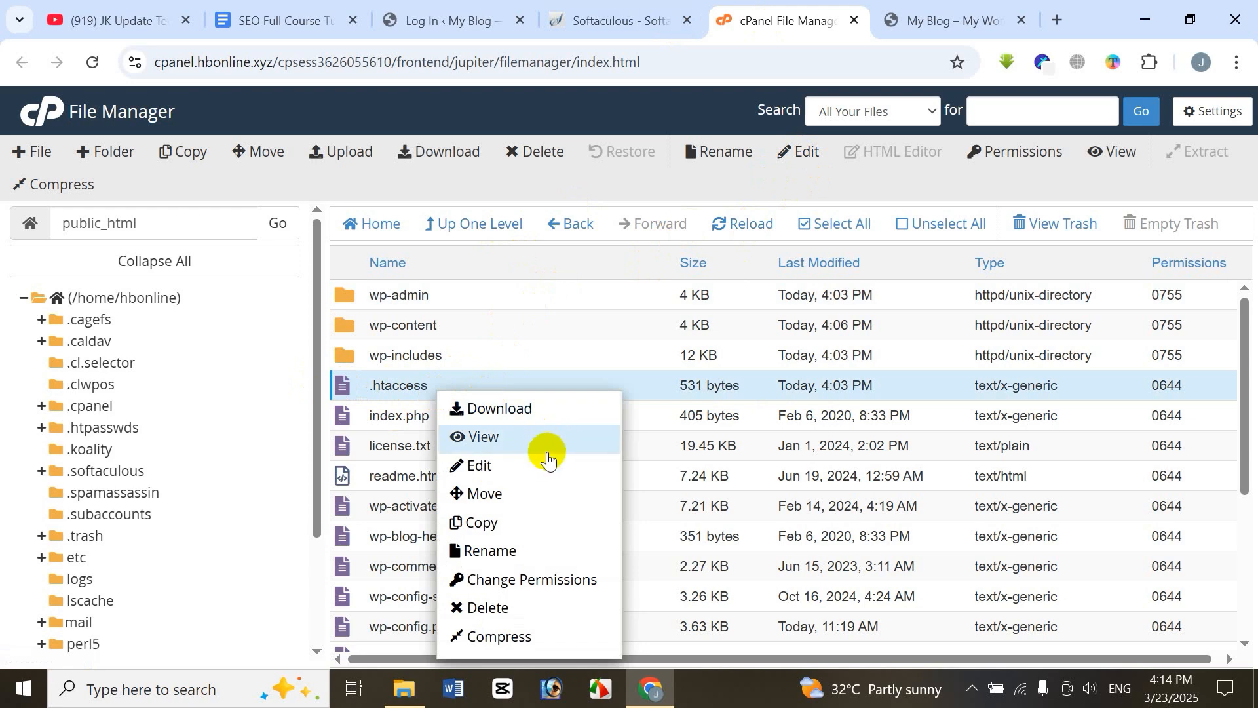
click(796, 154)
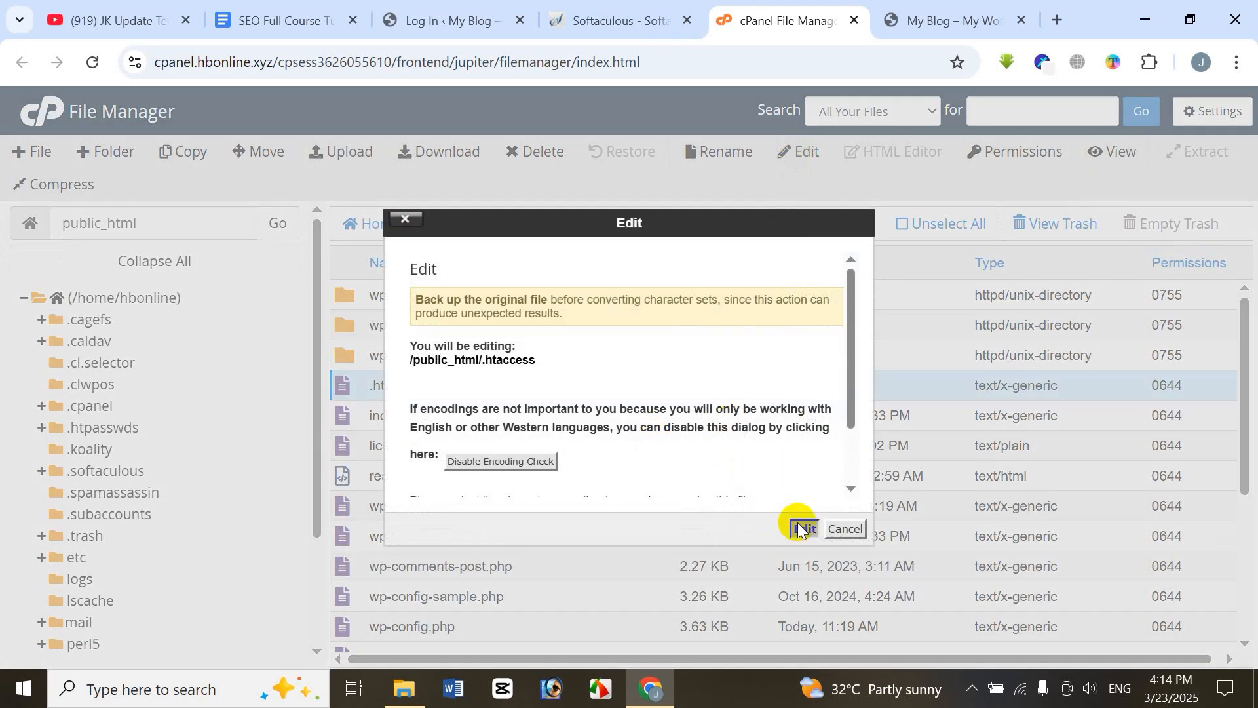
click(803, 528)
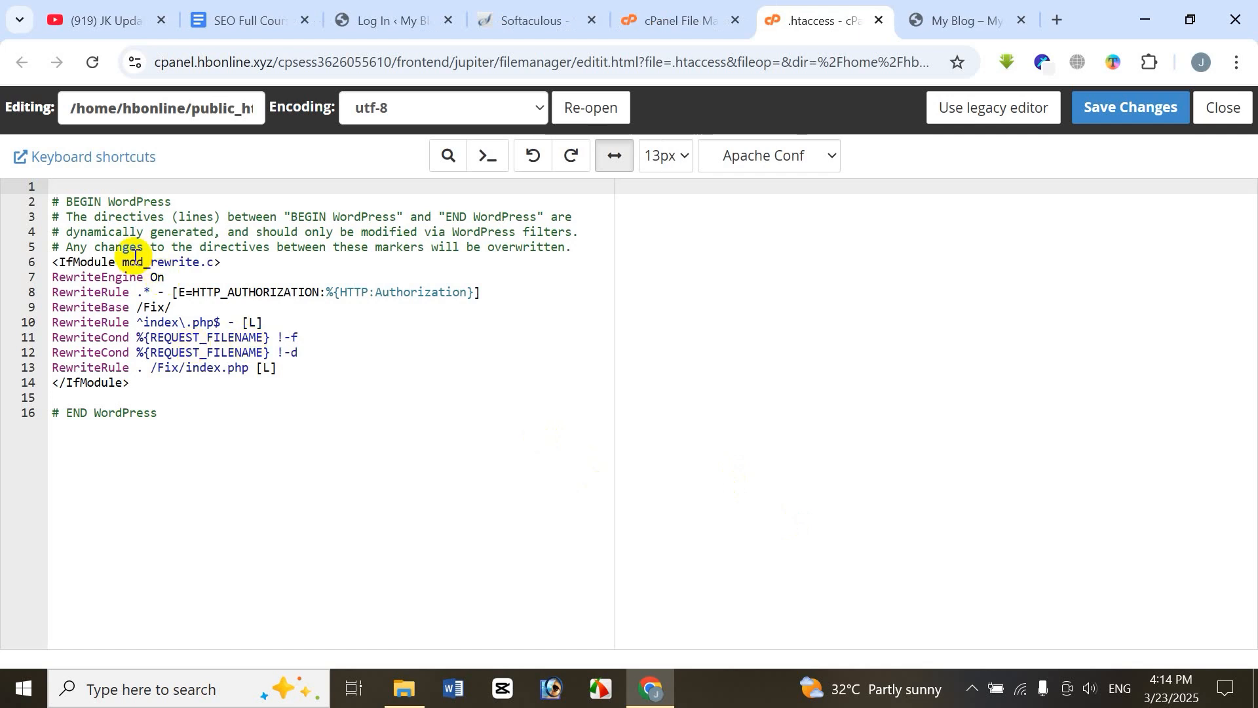
drag(50, 207, 211, 433)
click(203, 428)
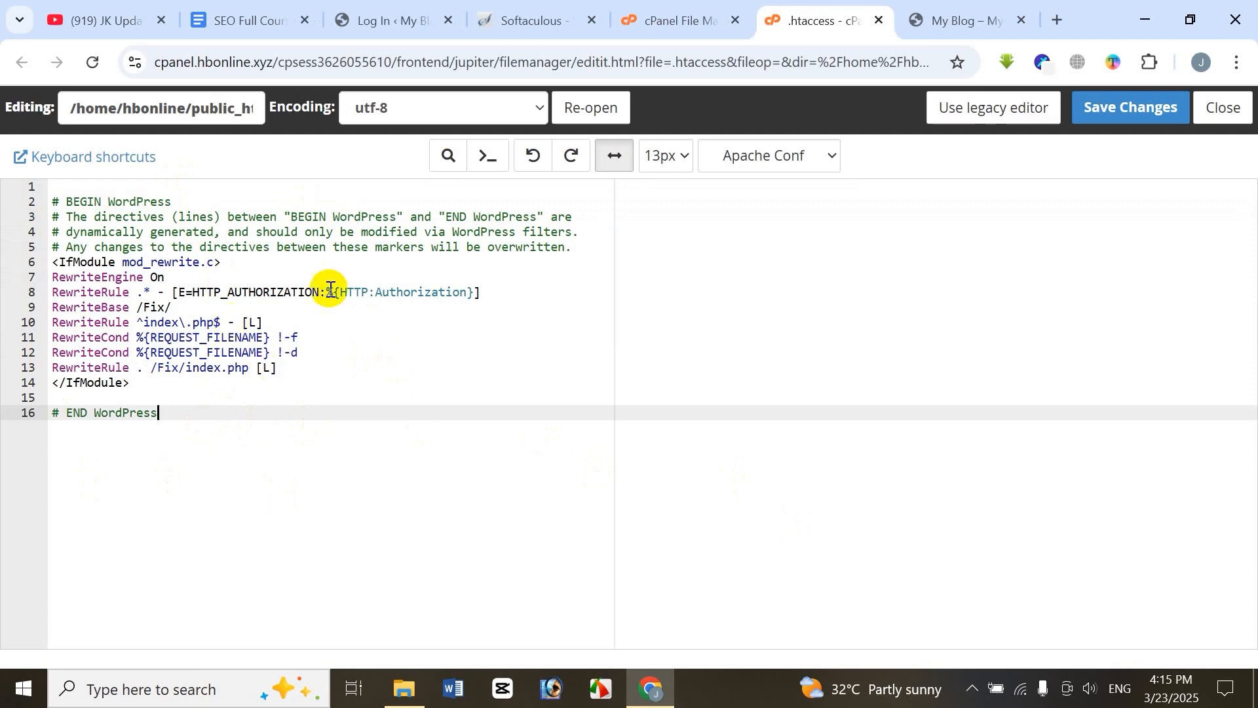
- Search Google in a new tab for "default .htaccess code for wordpress"
click(1064, 22)
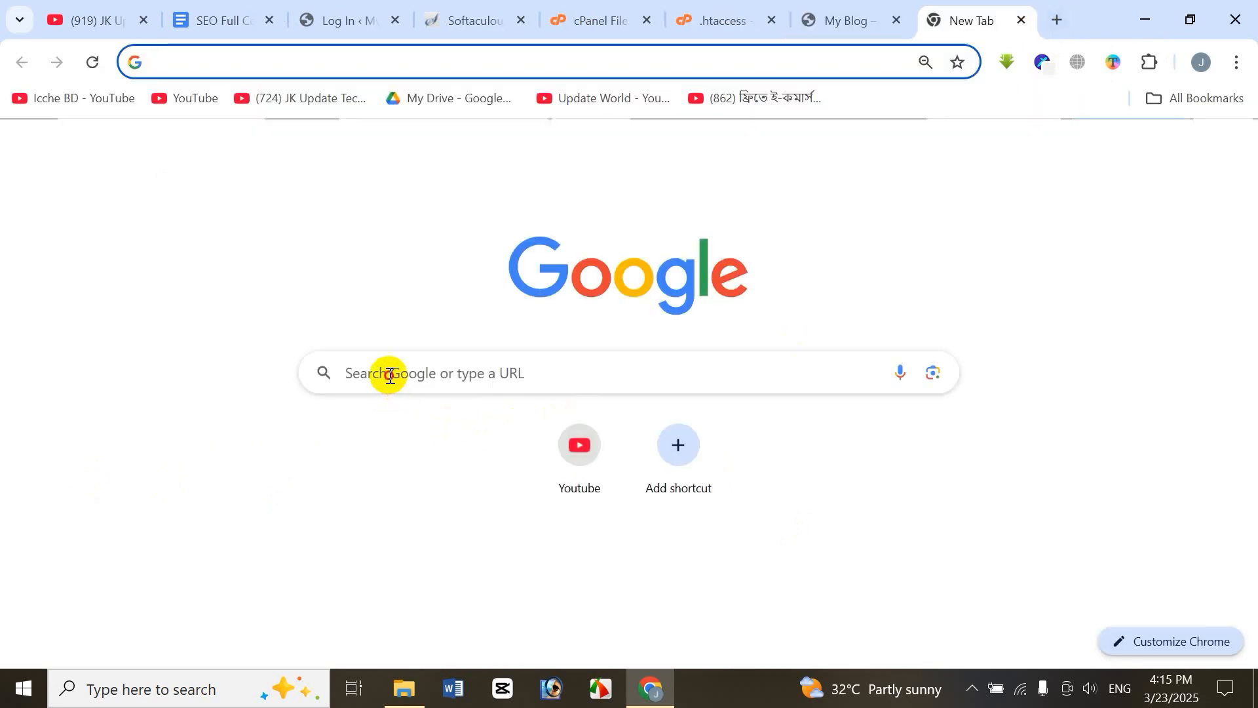
click(390, 375)
text(def)
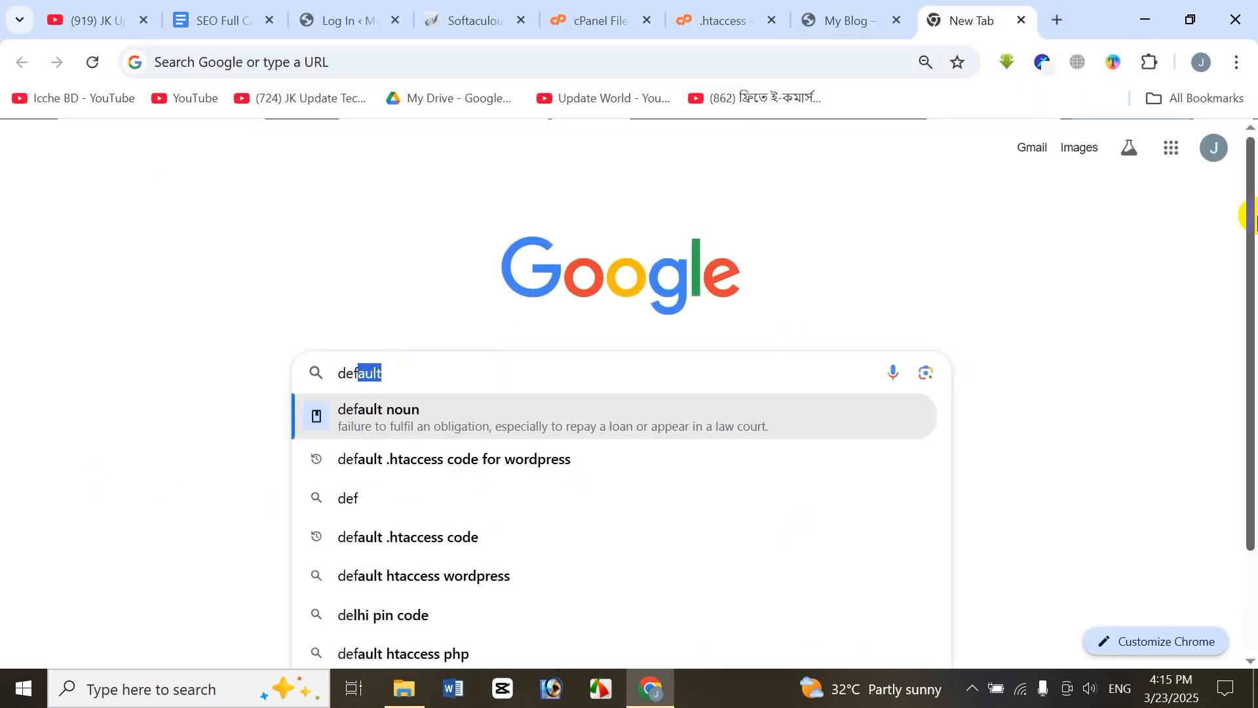
text(au)
key(Down)
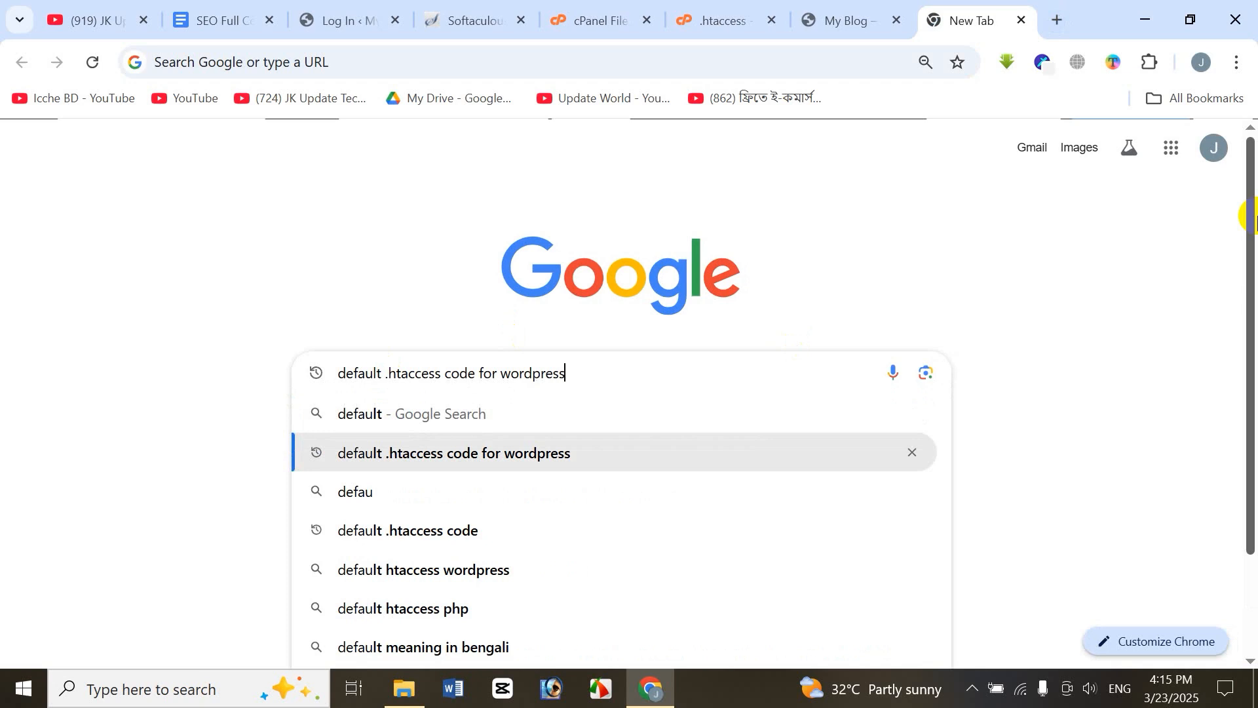
key(Return)
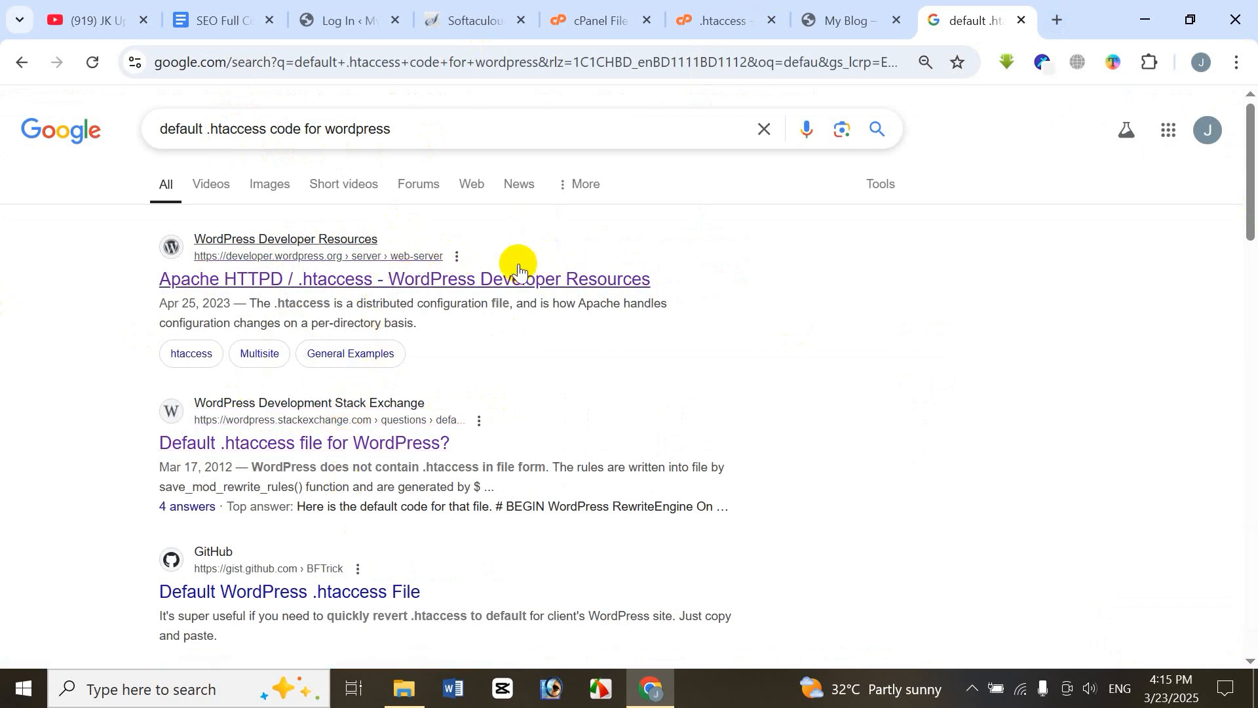
- Open the Apache HTTPD / .htaccess result in a new tab and find the default code in the WordPress Stack Exchange answer
right_click(483, 278)
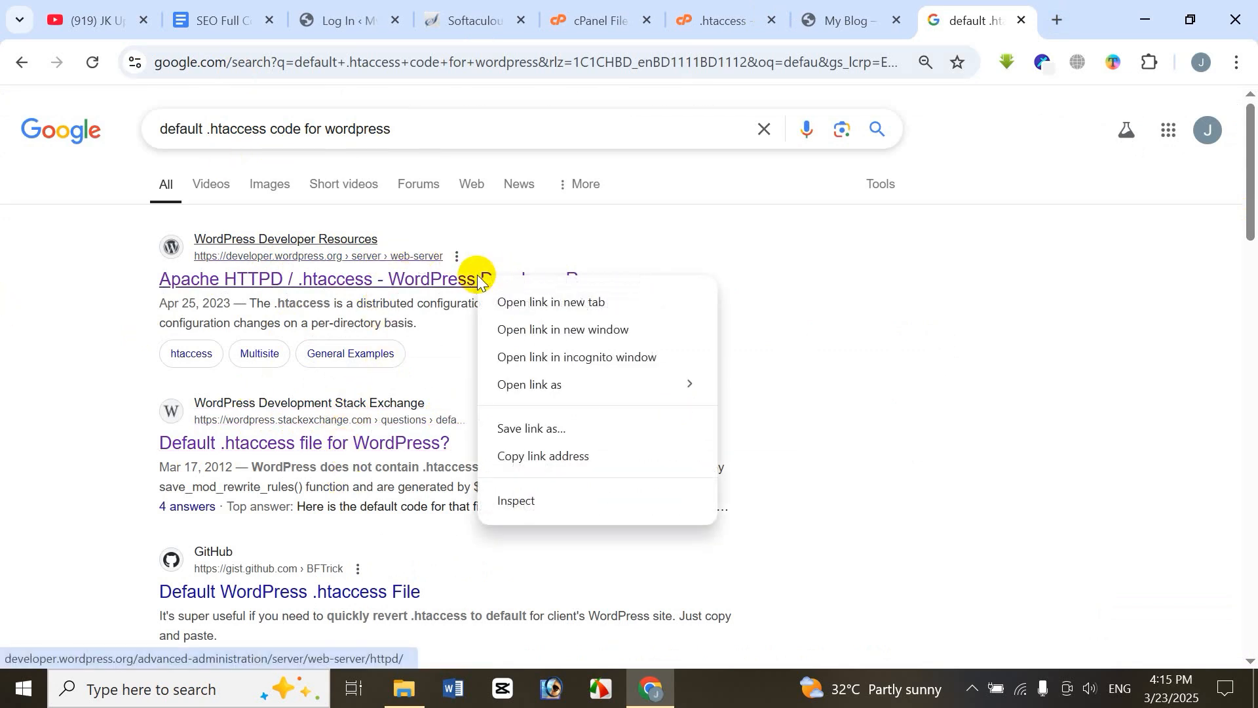
click(526, 303)
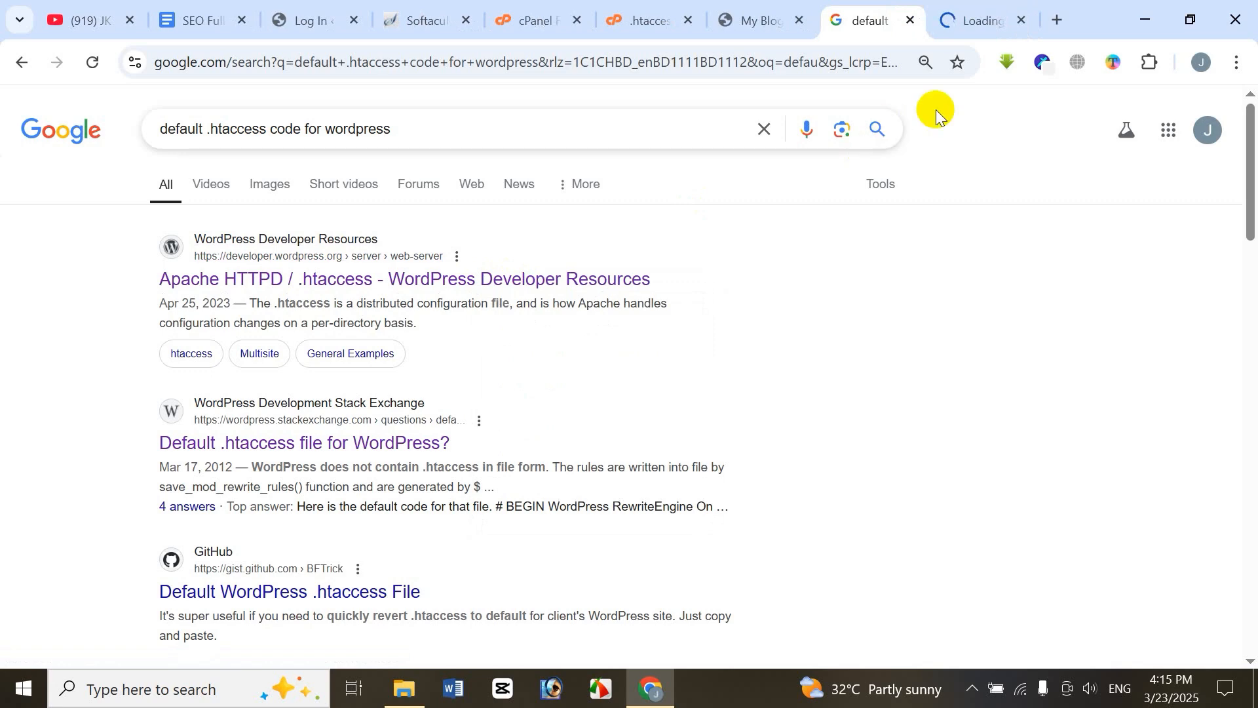
click(264, 445)
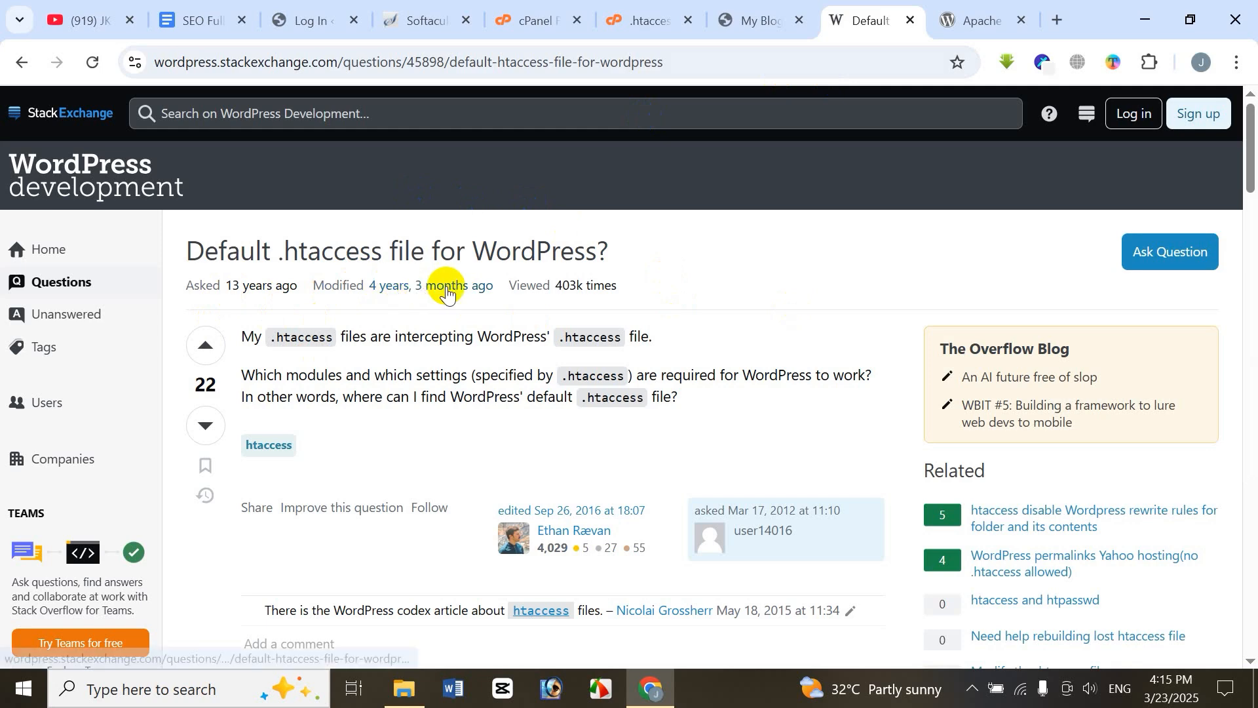
scroll(706, 314, down, 1)
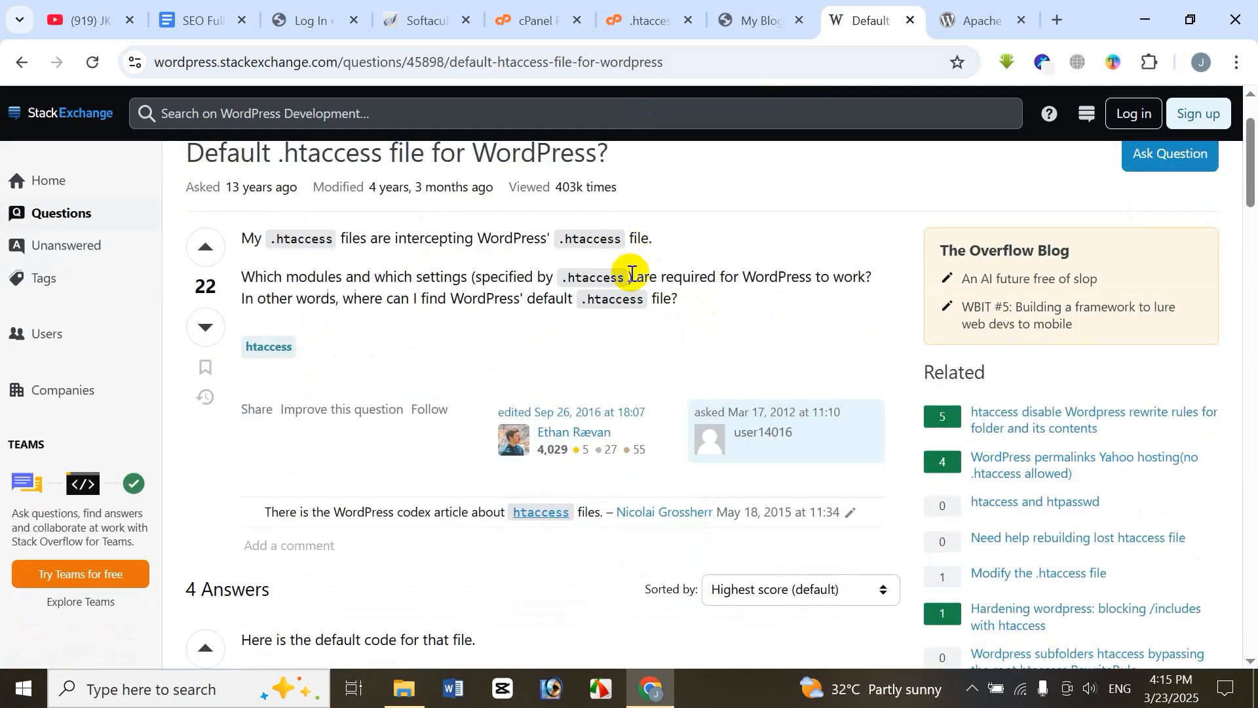
scroll(633, 280, down, 3)
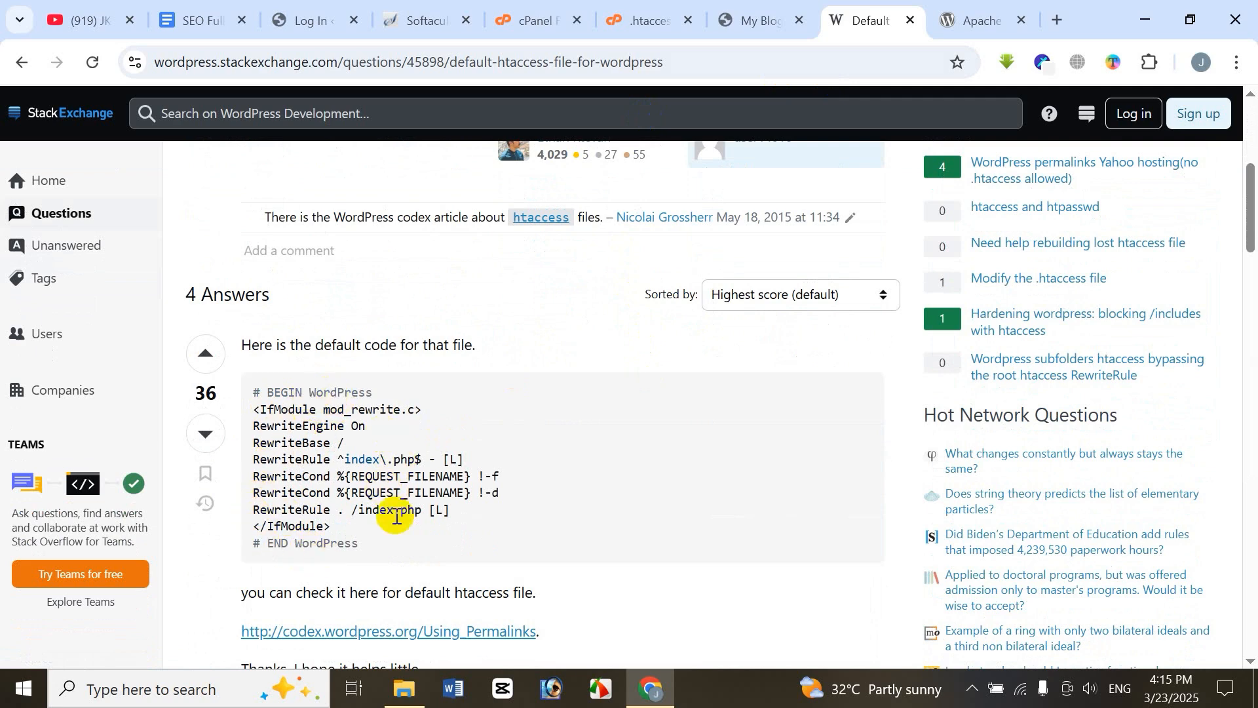
- Examine the Basic WP .htaccess code on the WordPress Developer Resources page
click(950, 26)
scroll(628, 383, down, 9)
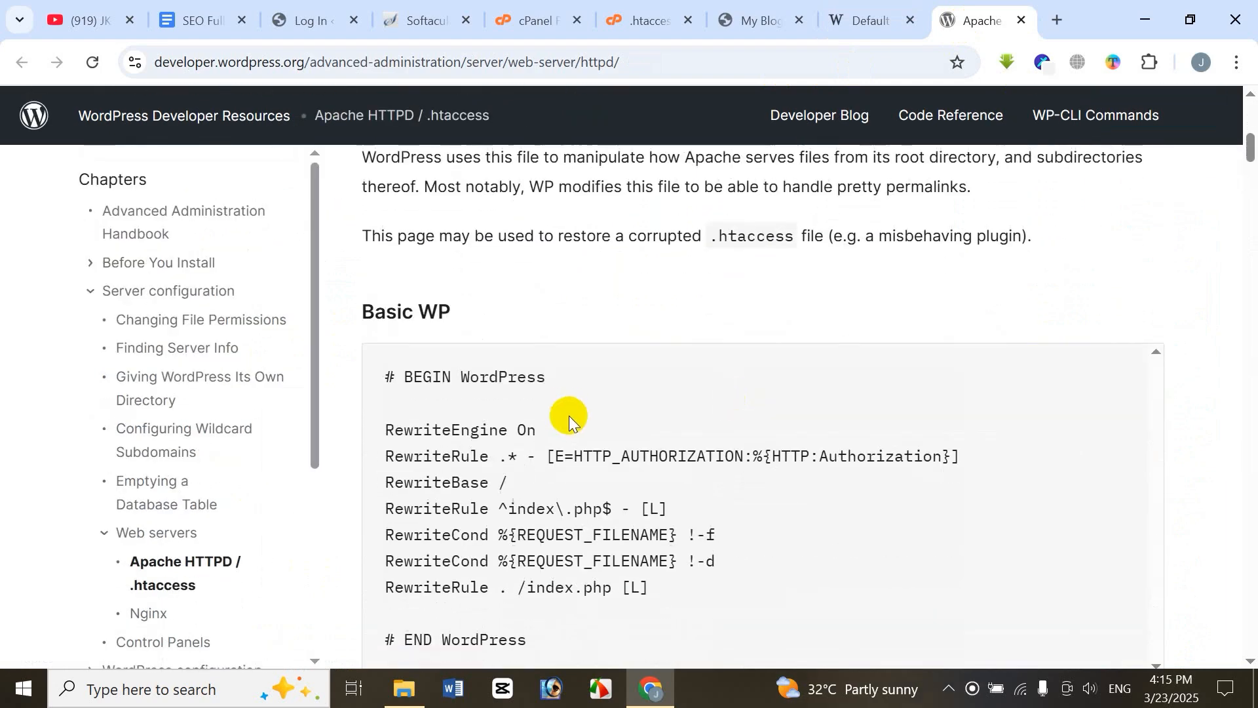
scroll(570, 413, down, 1)
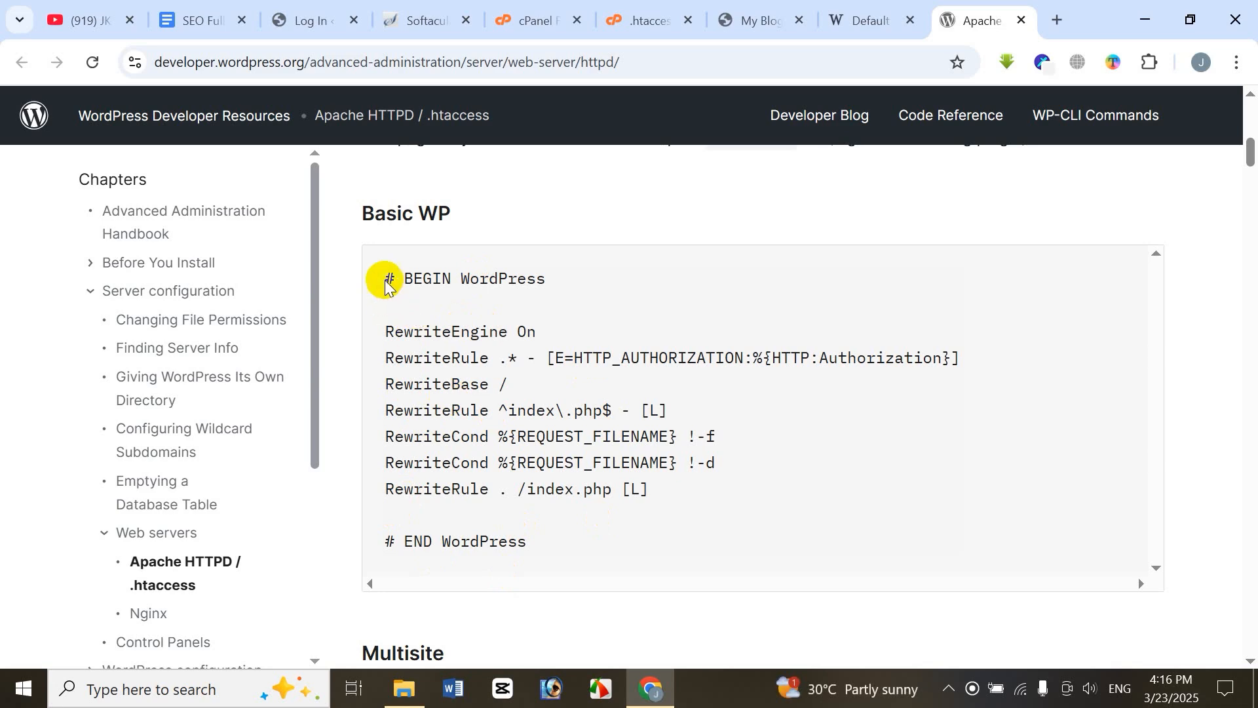
drag(387, 281, 529, 543)
click(688, 203)
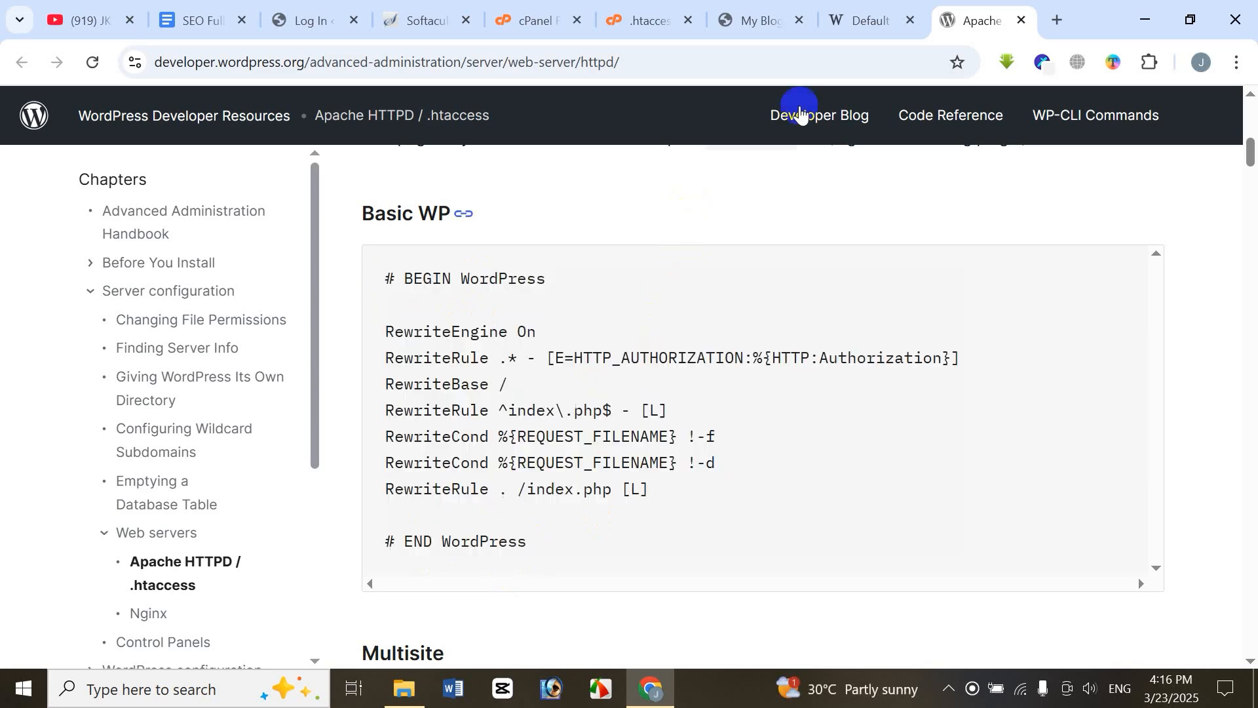
- Copy the full default .htaccess code block, from BEGIN WordPress to END WordPress, from the Stack Exchange answer
click(852, 21)
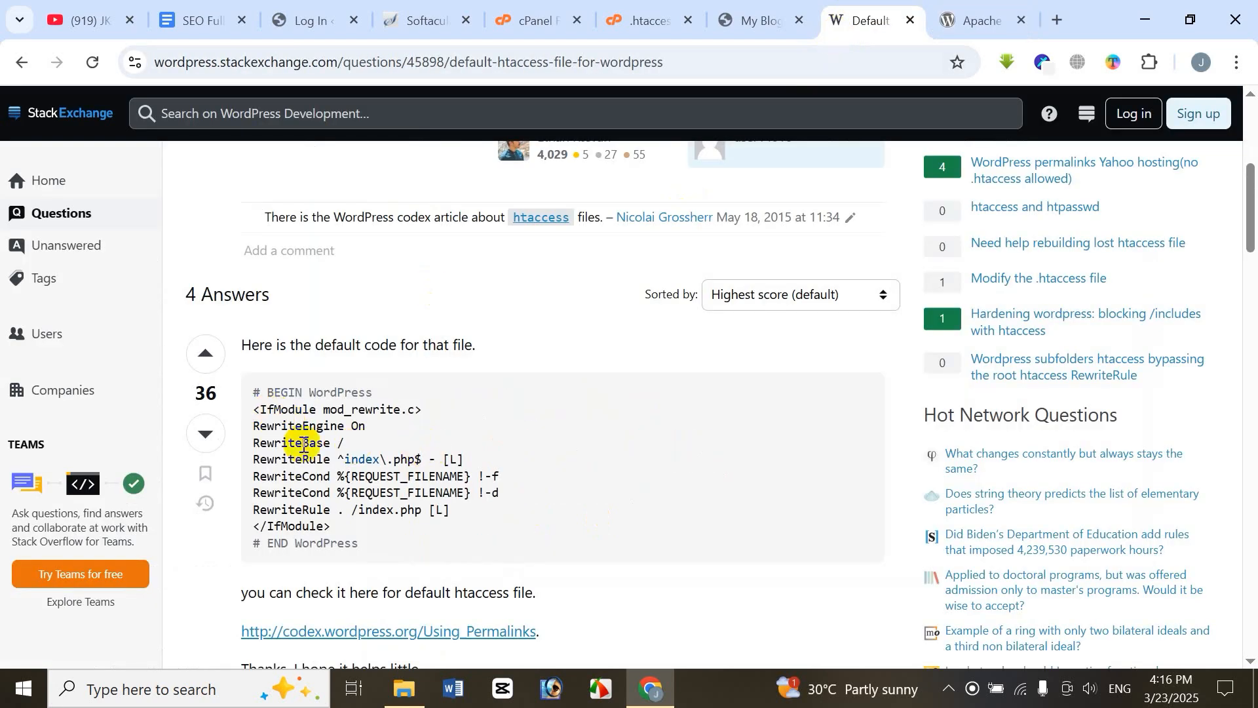
drag(256, 397, 479, 549)
key(ctrl+c)
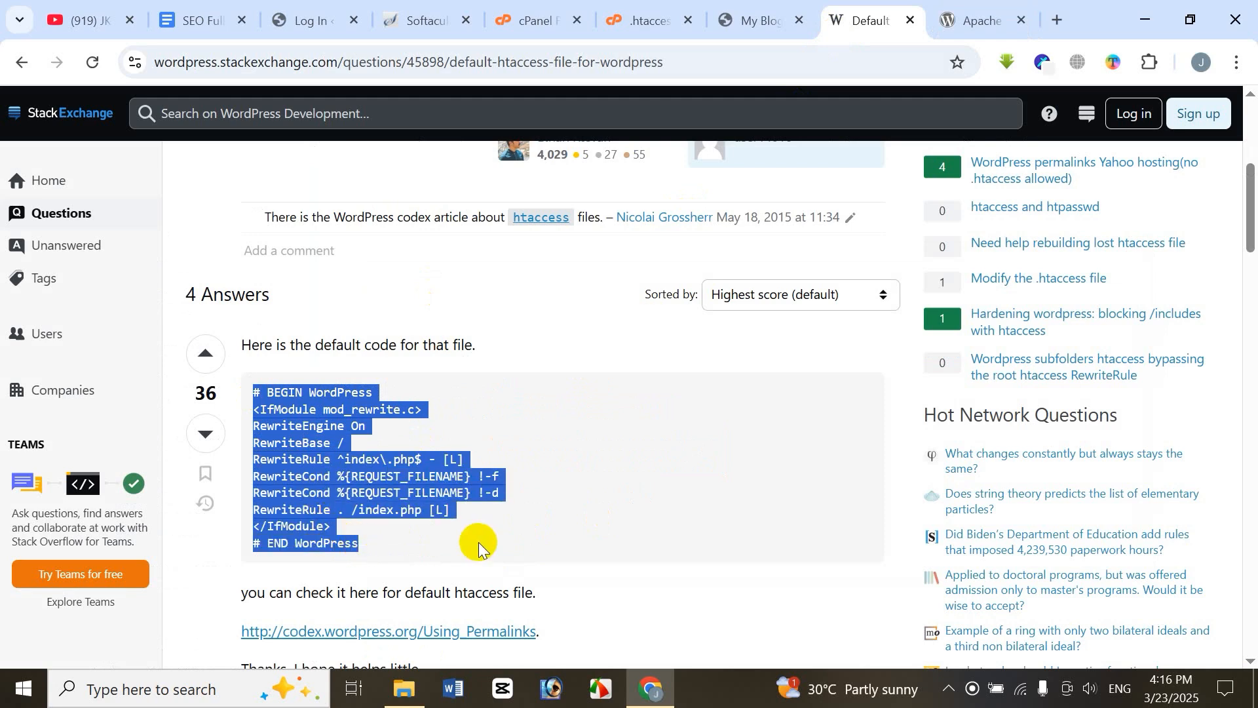
- Delete the entire contents of the .htaccess file in the cPanel editor
click(619, 40)
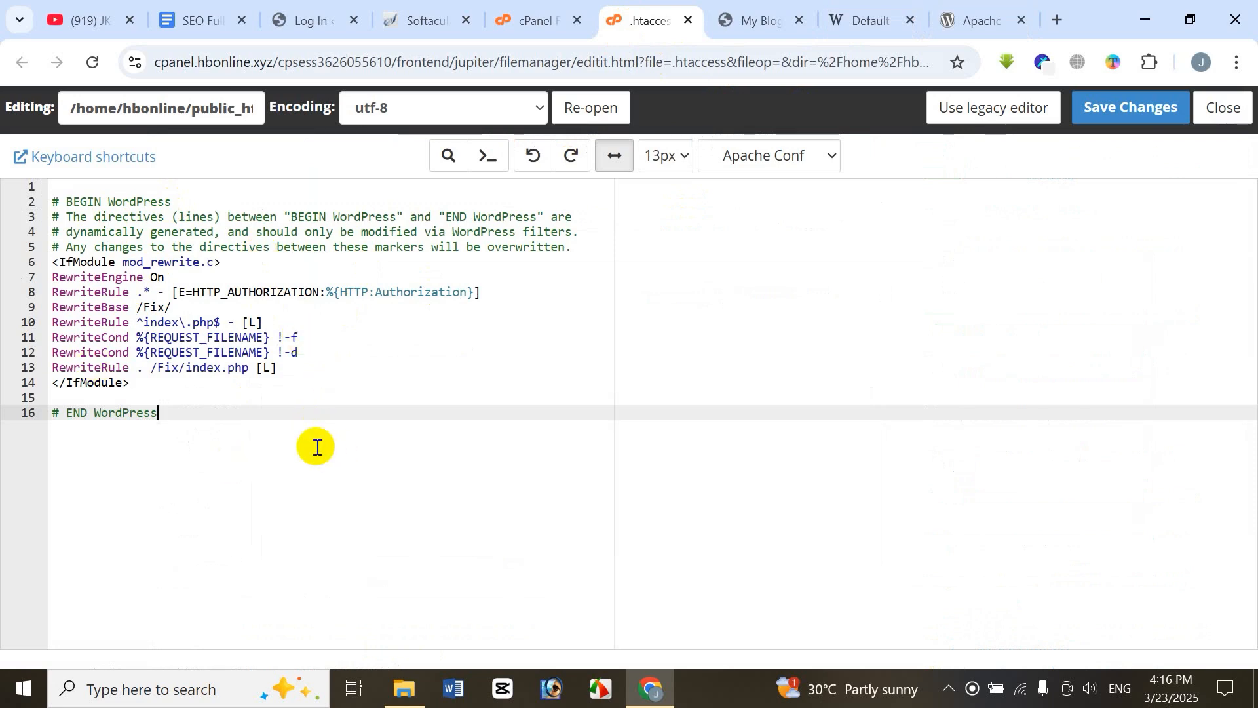
key(ctrl+a)
key(BackSpace)
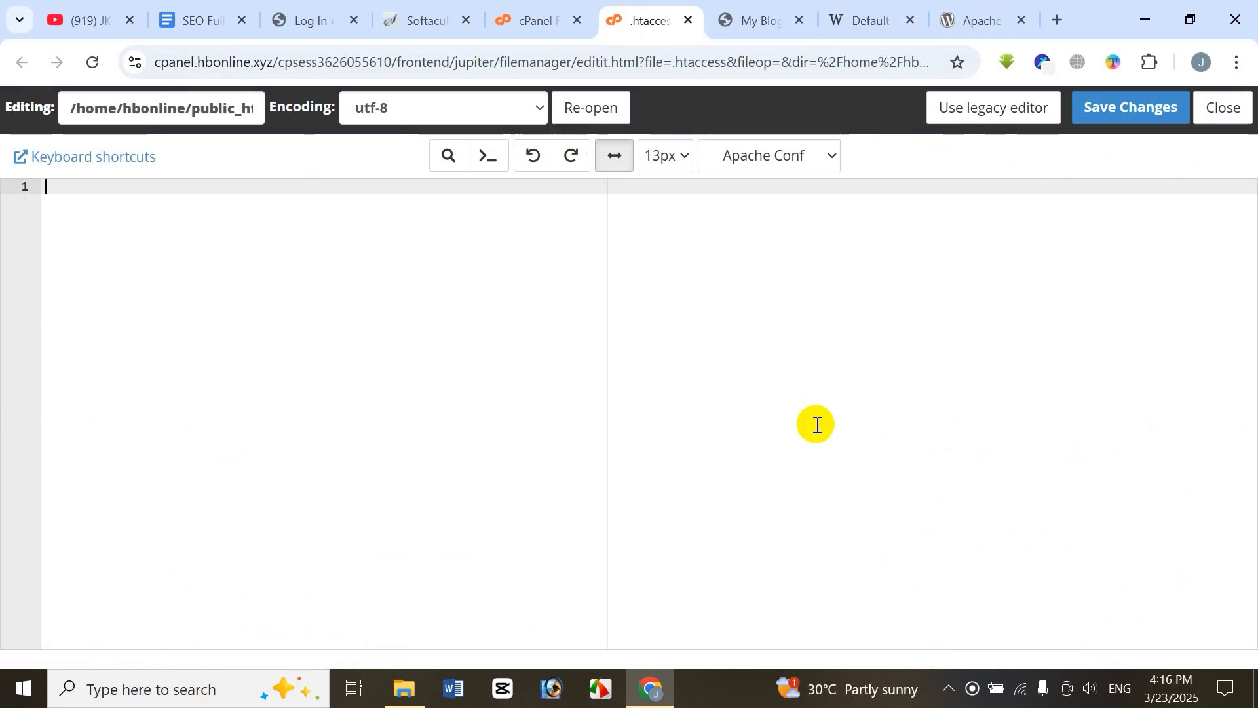
- Paste the copied default WordPress code into the empty .htaccess file and save the changes
key(ctrl+v)
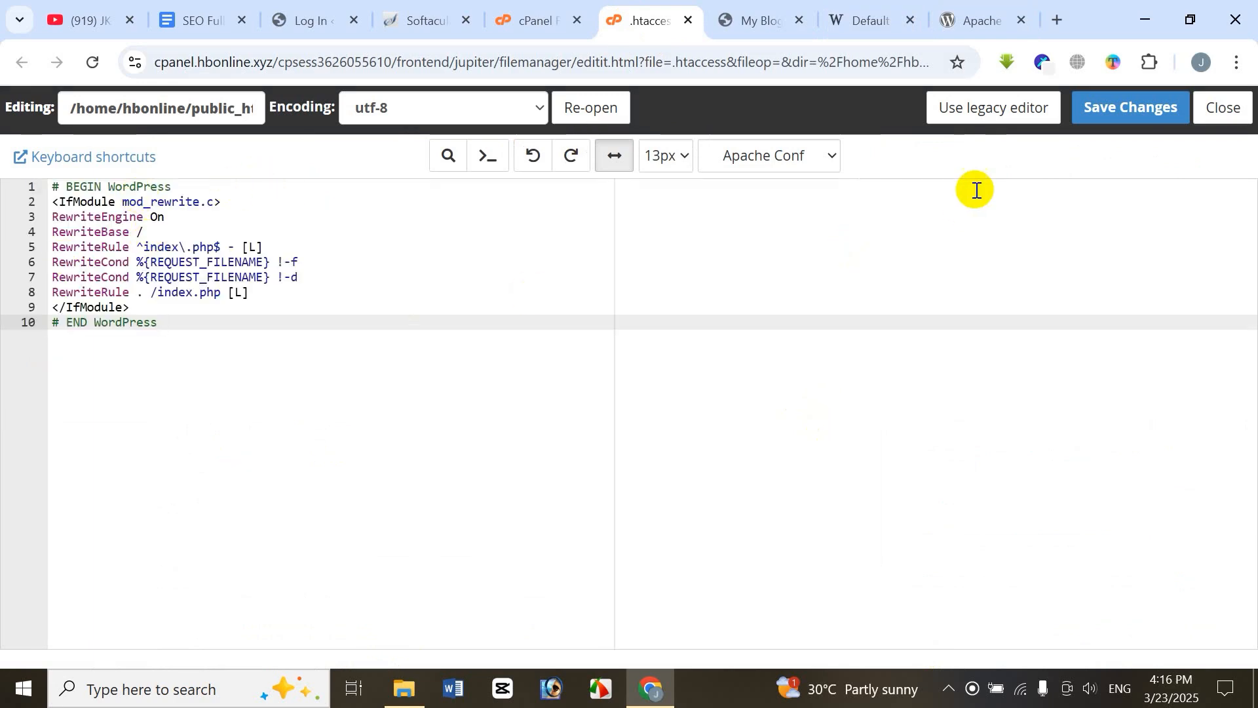
click(1131, 109)
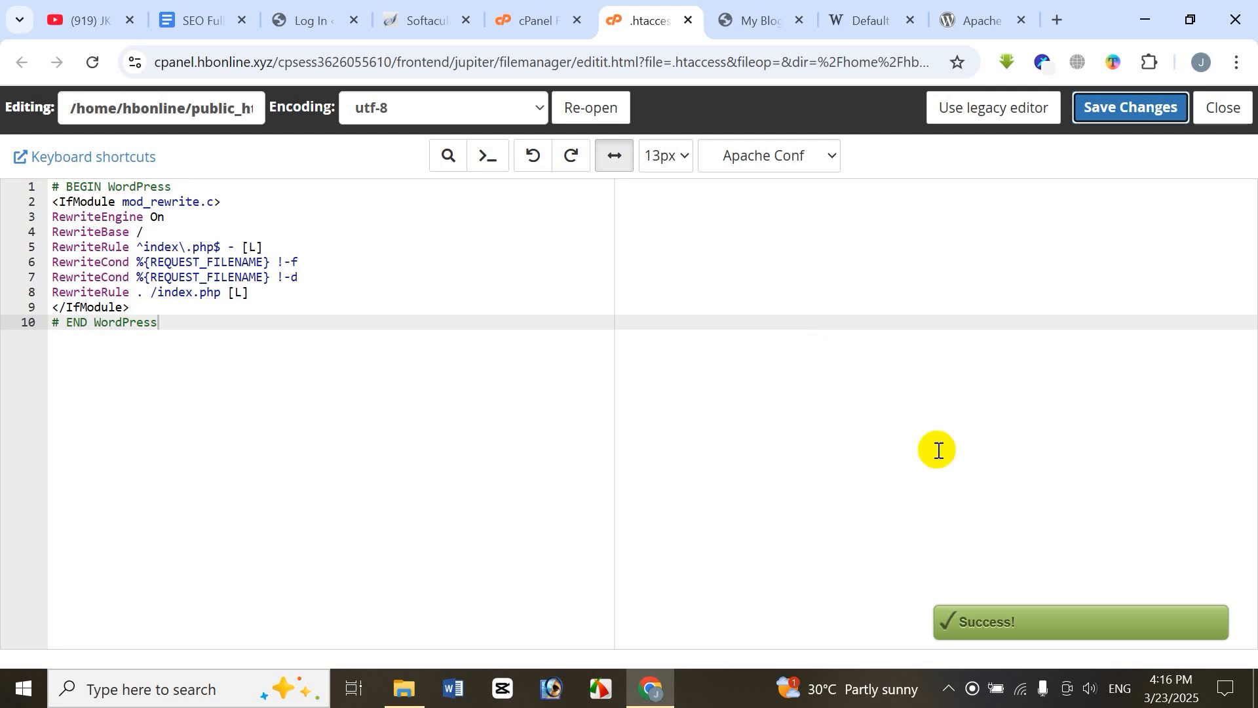
- Reload the hbonline.xyz site and check that its About and Contact pages load
click(746, 23)
click(90, 61)
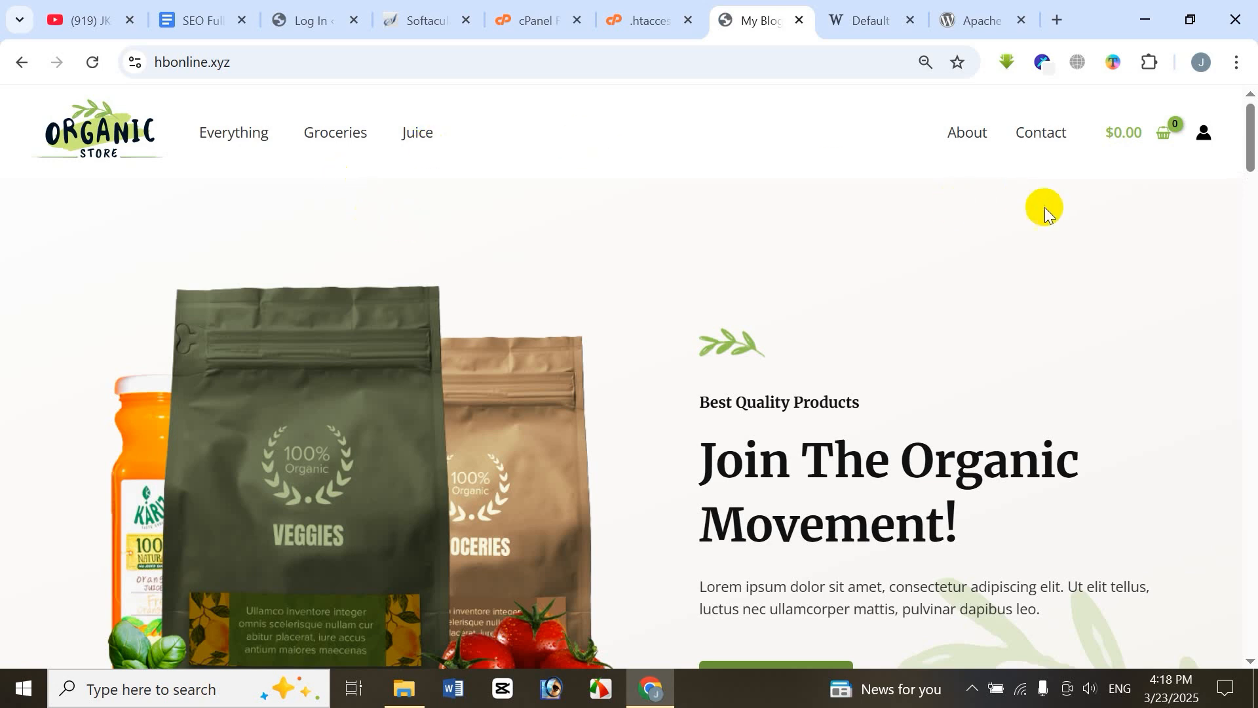
click(969, 134)
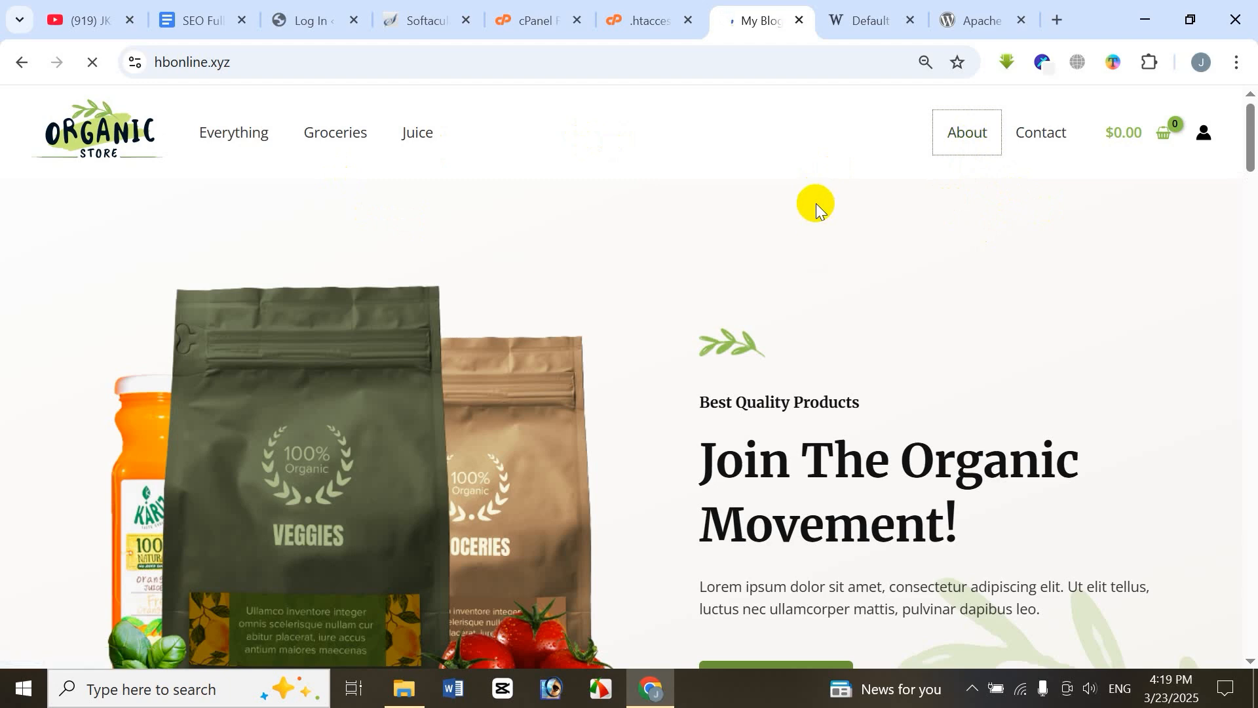
scroll(661, 423, down, 3)
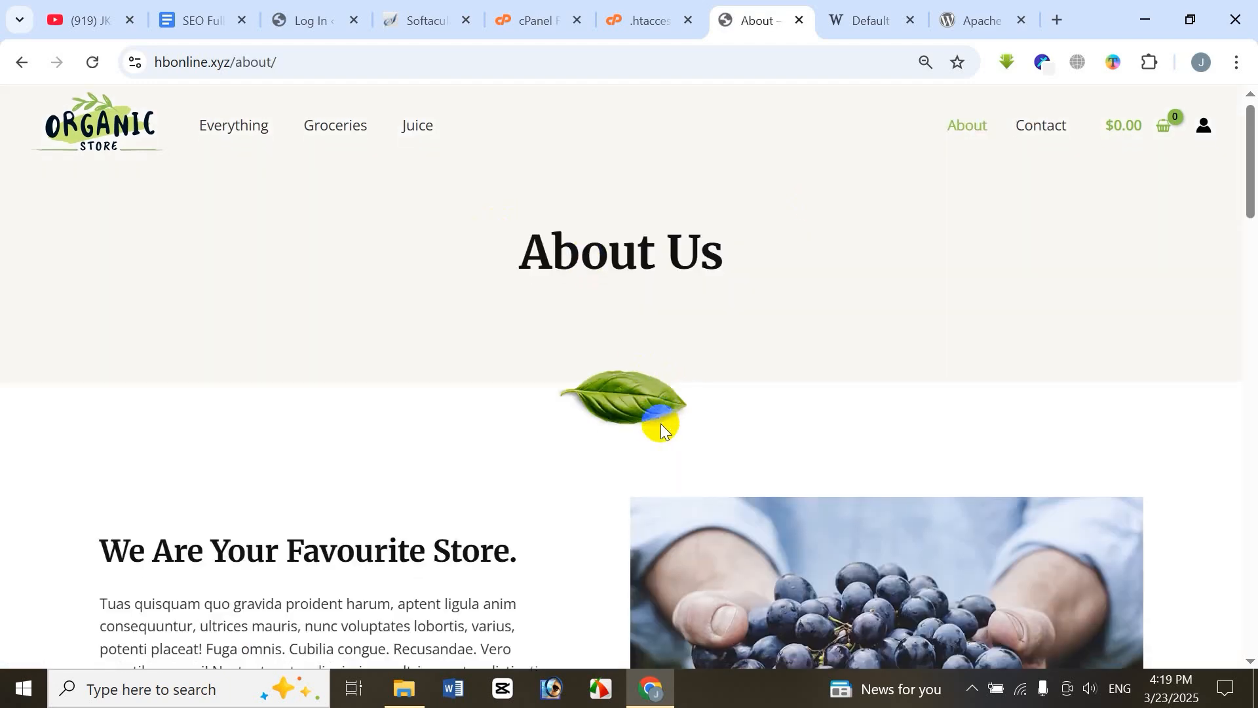
scroll(663, 447, up, 3)
click(1046, 131)
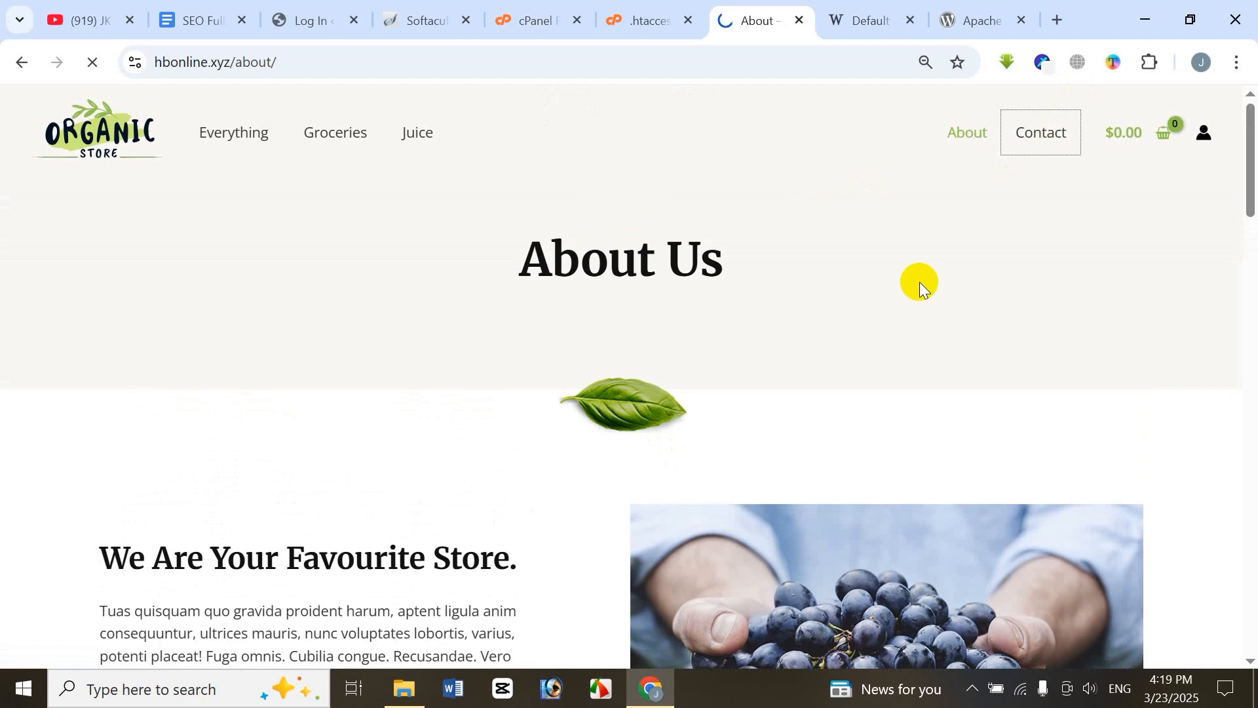
scroll(655, 371, down, 2)
scroll(655, 373, up, 2)
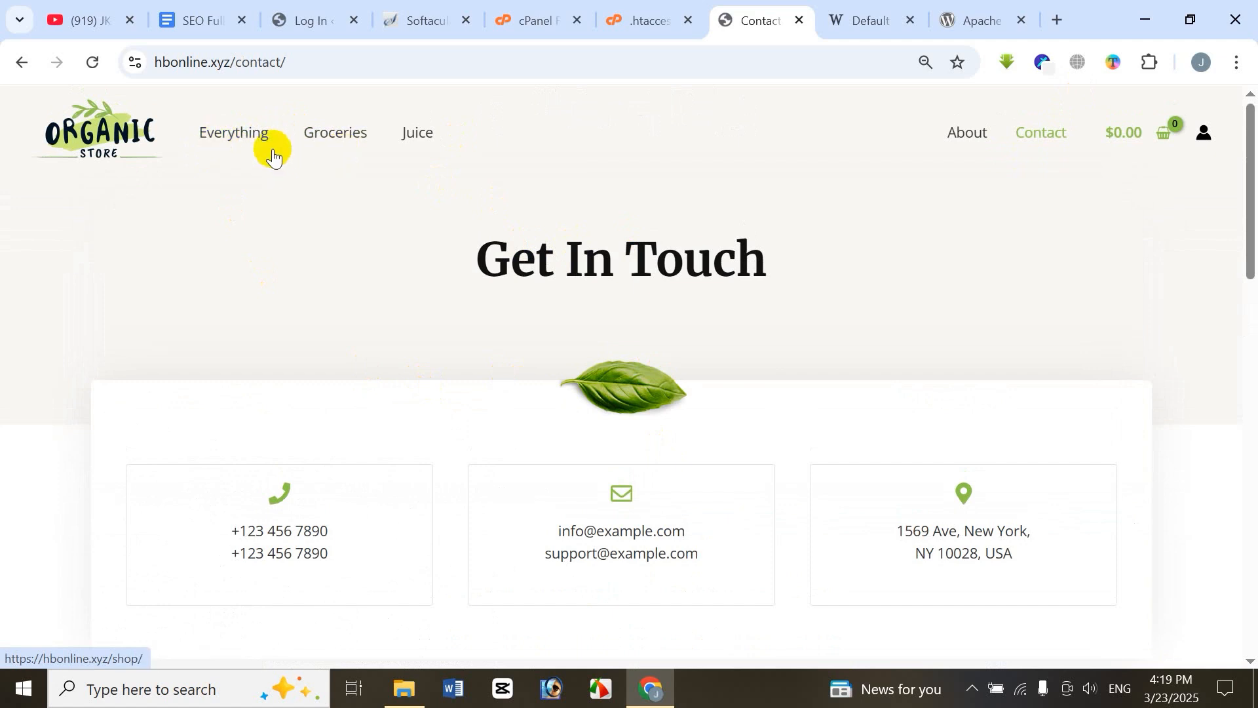
- Check the store's Everything shop page, the home page and the Juice category page on hbonline.xyz
click(262, 144)
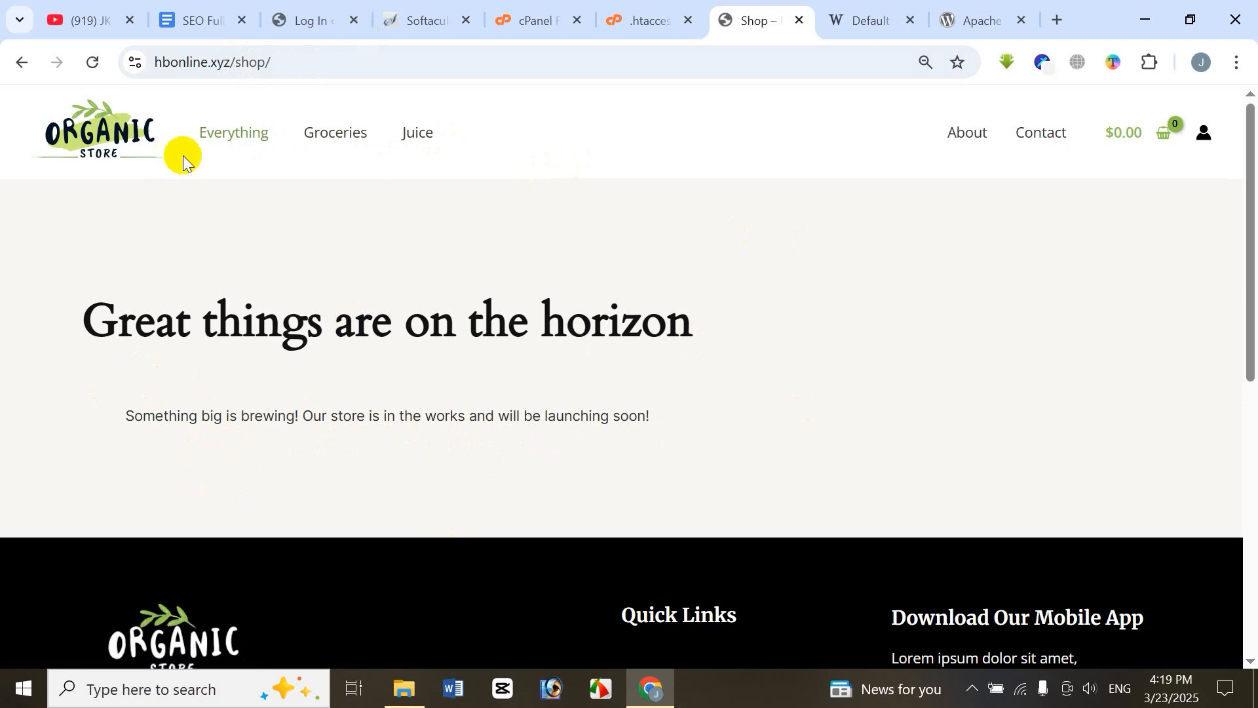
click(155, 162)
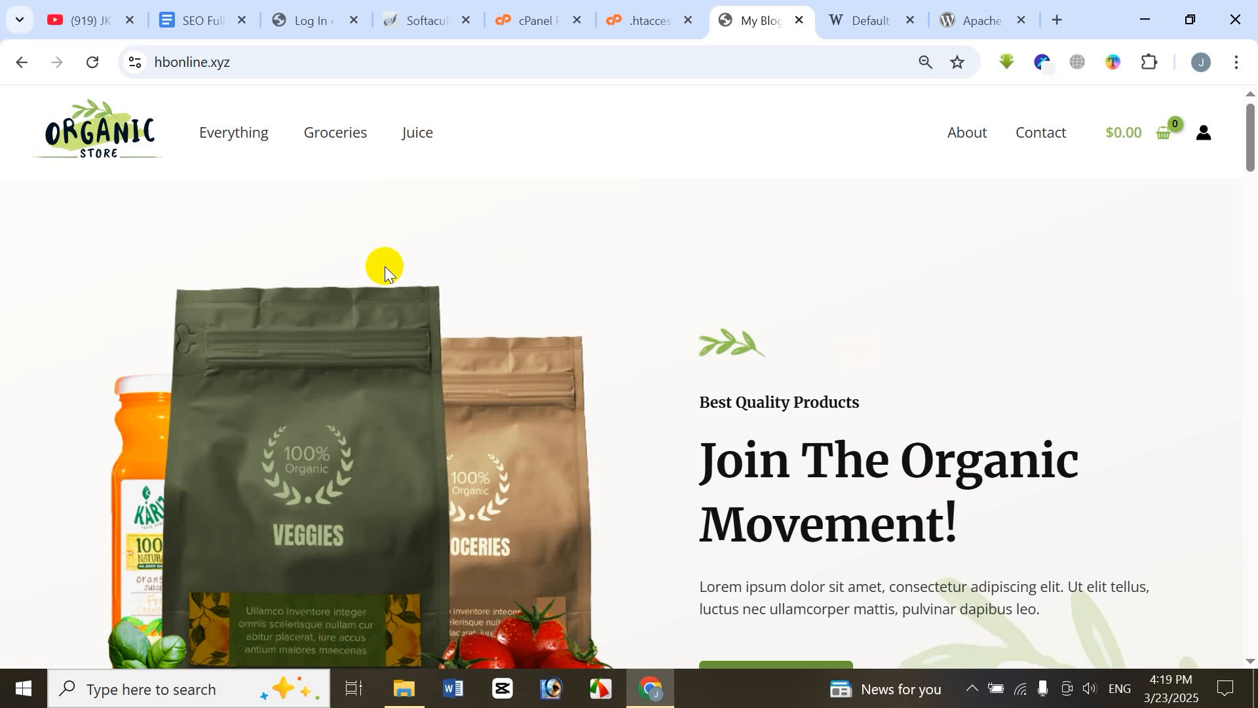
click(245, 147)
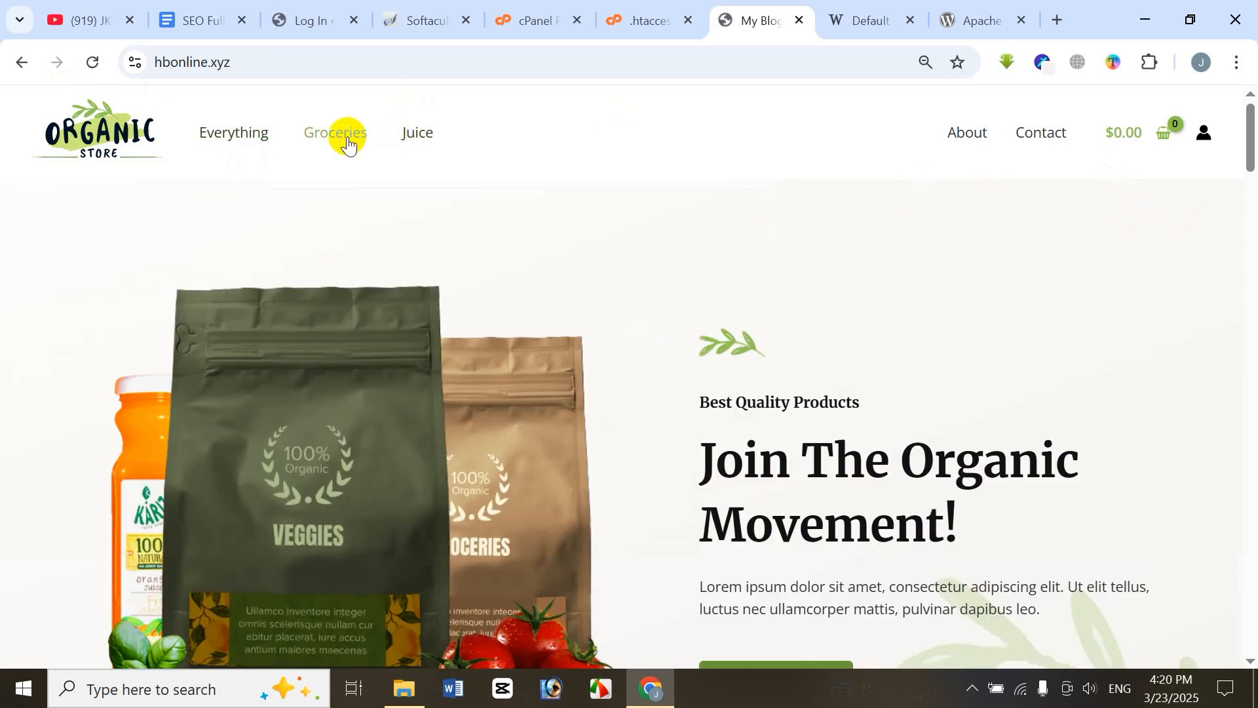
click(427, 135)
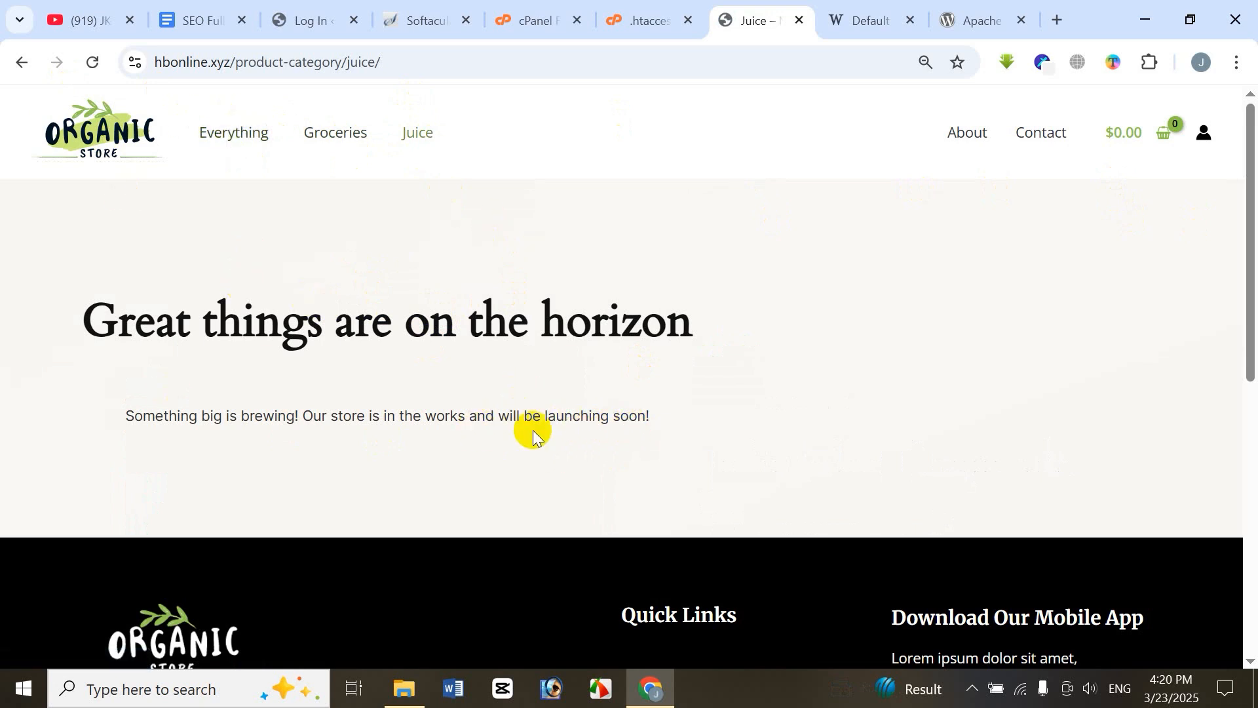
click(244, 133)
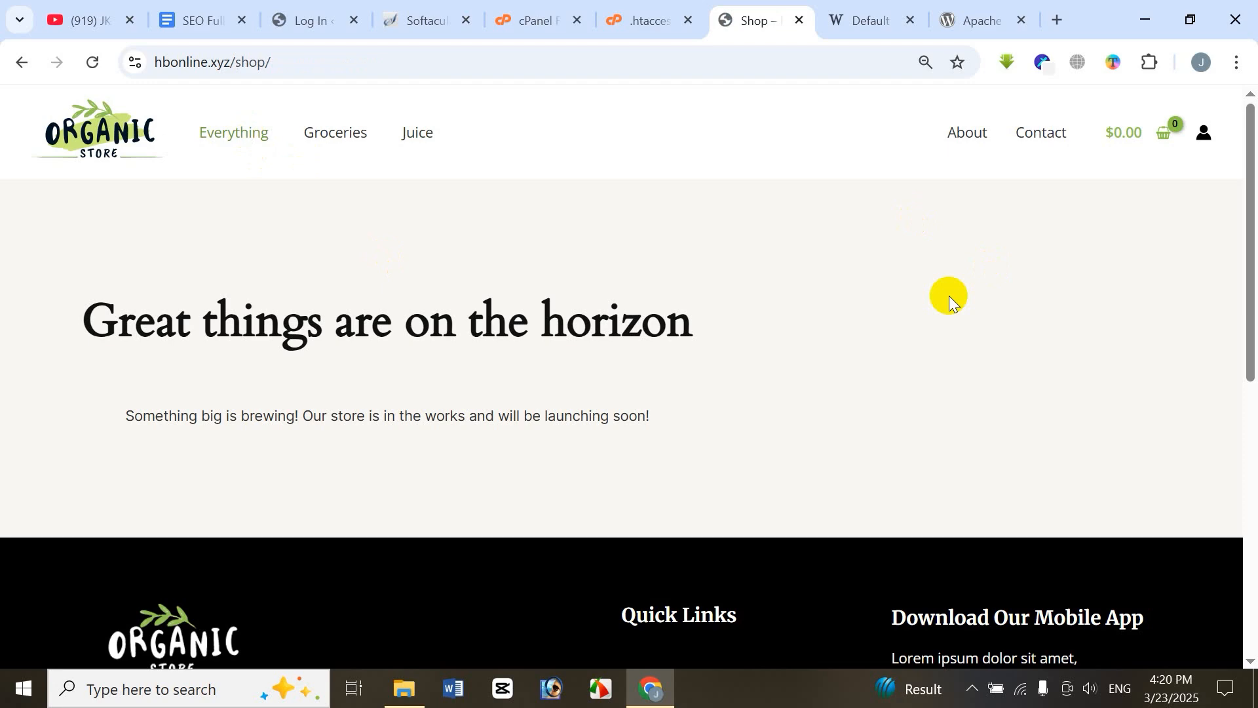
- Compare the saved .htaccess code with the WordPress Developer Resources and Stack Exchange versions, and close the file editor
click(646, 18)
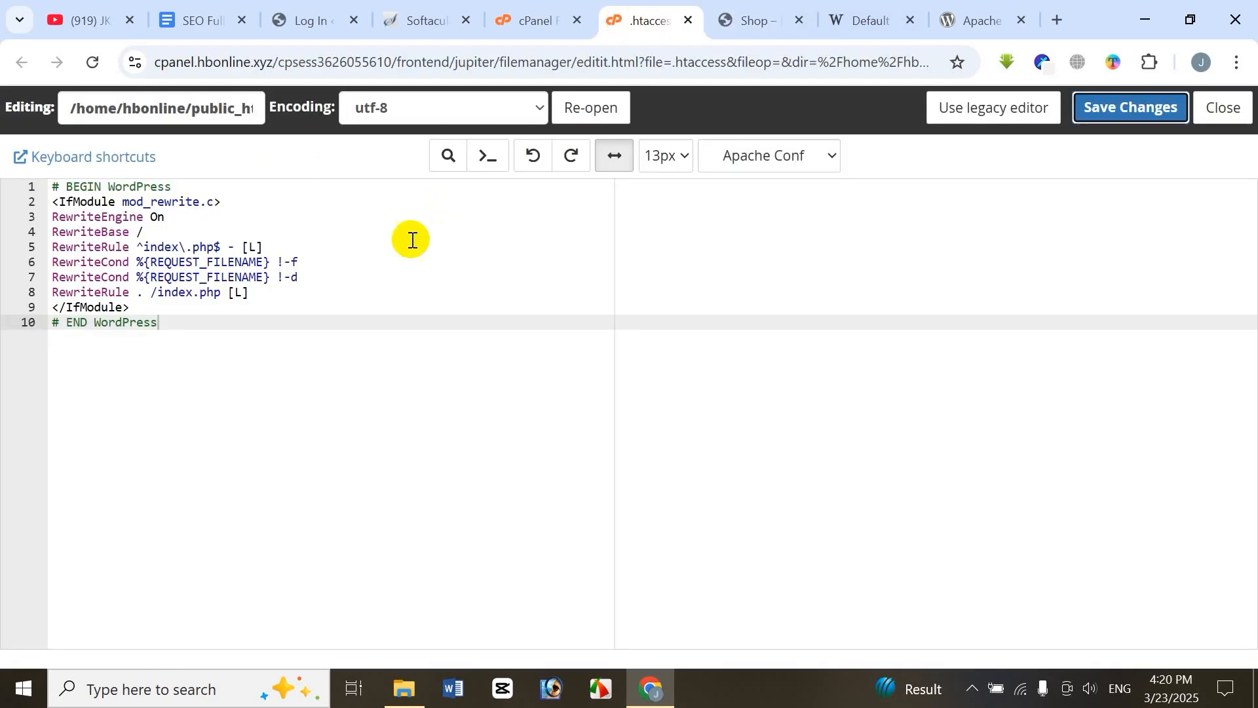
click(964, 18)
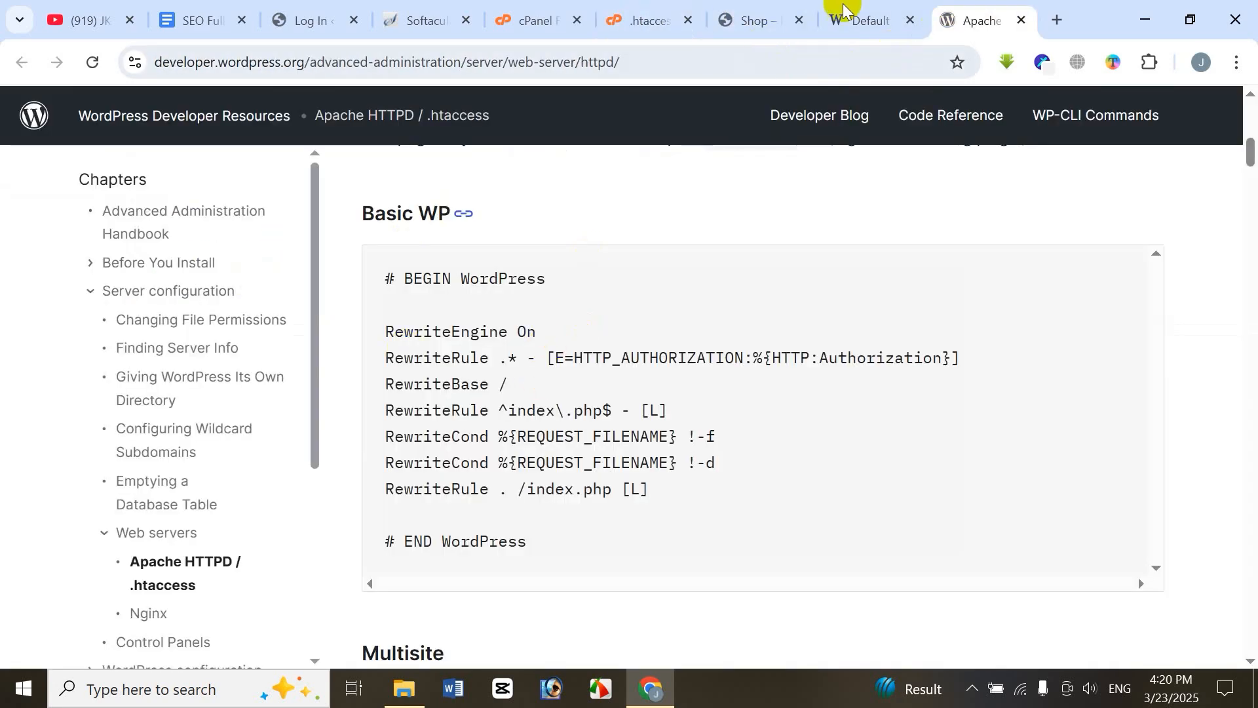
click(852, 18)
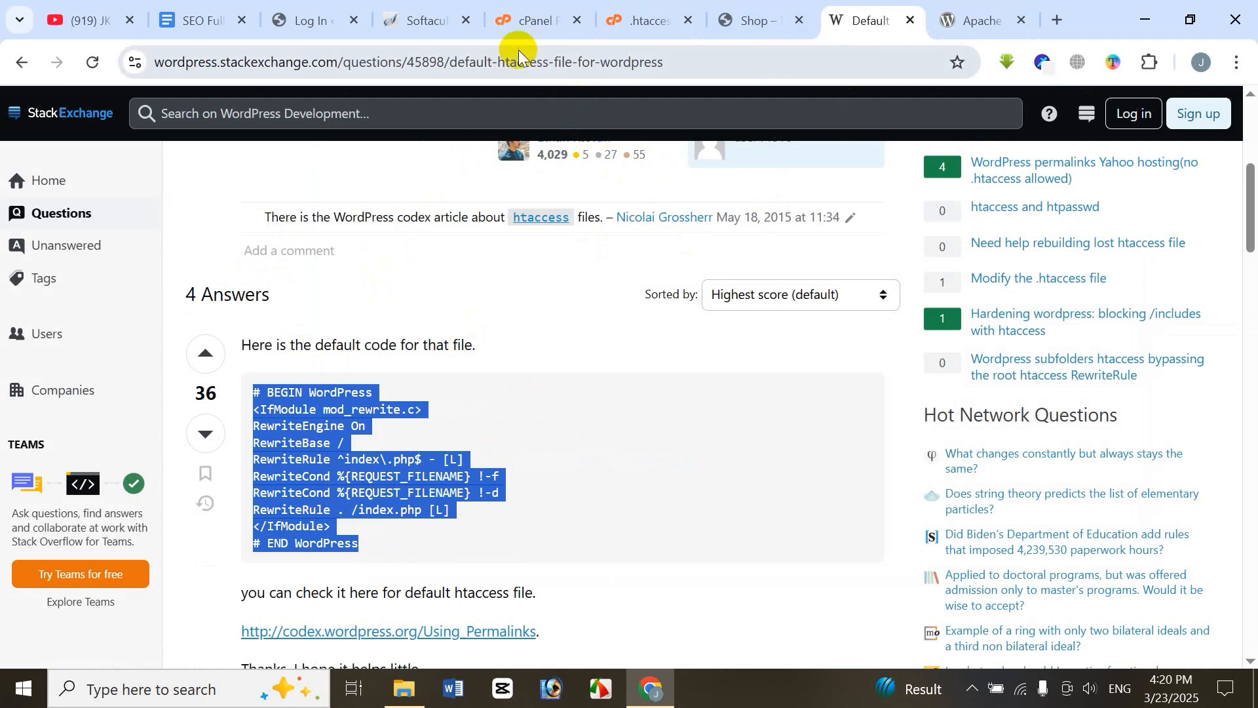
click(619, 26)
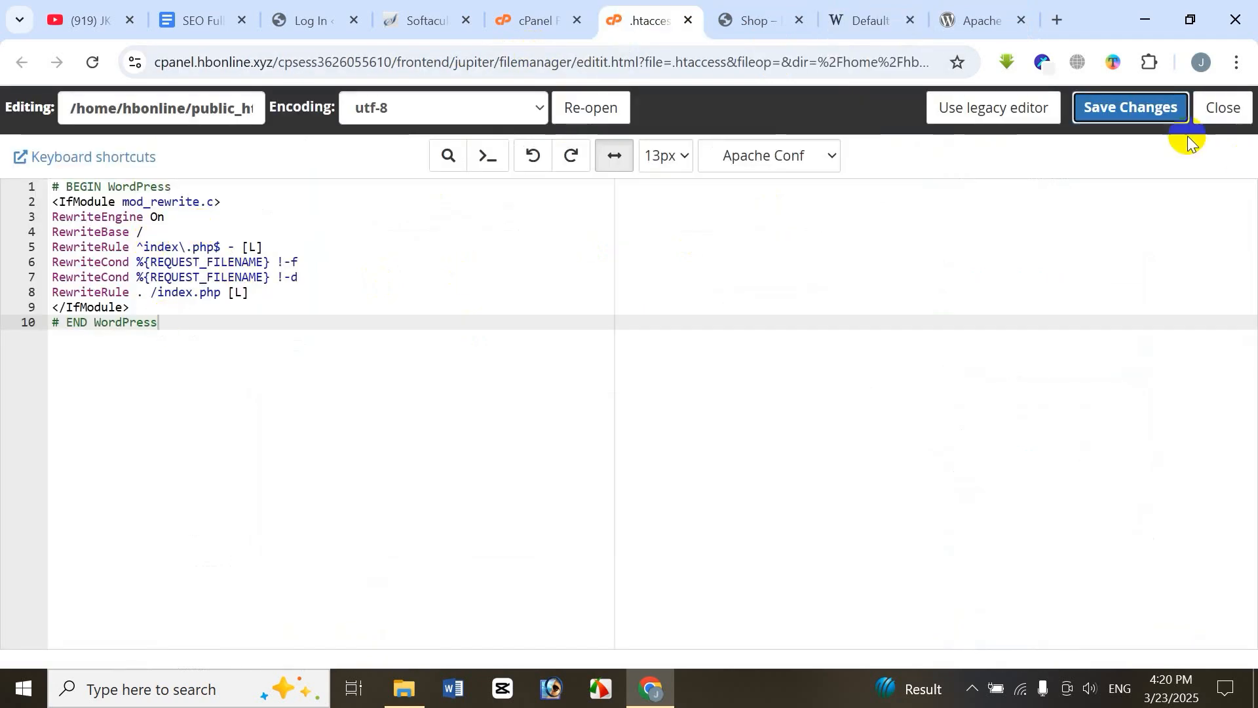
click(1222, 112)
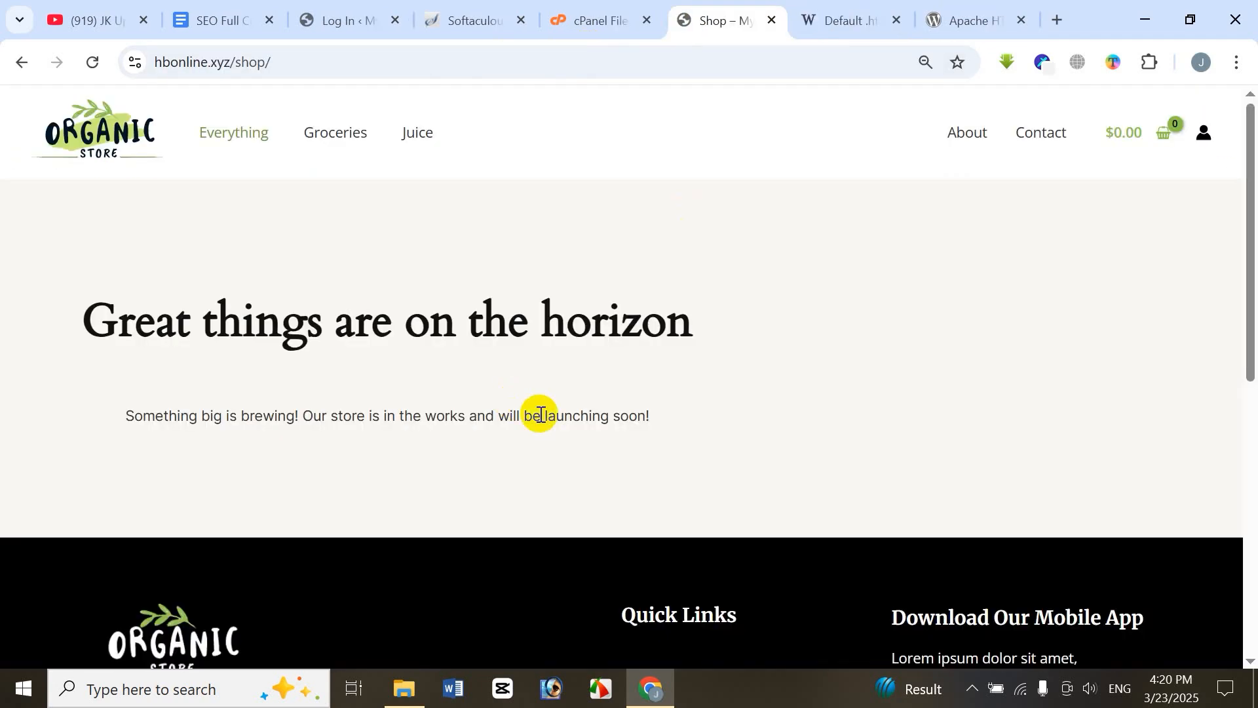
click(616, 18)
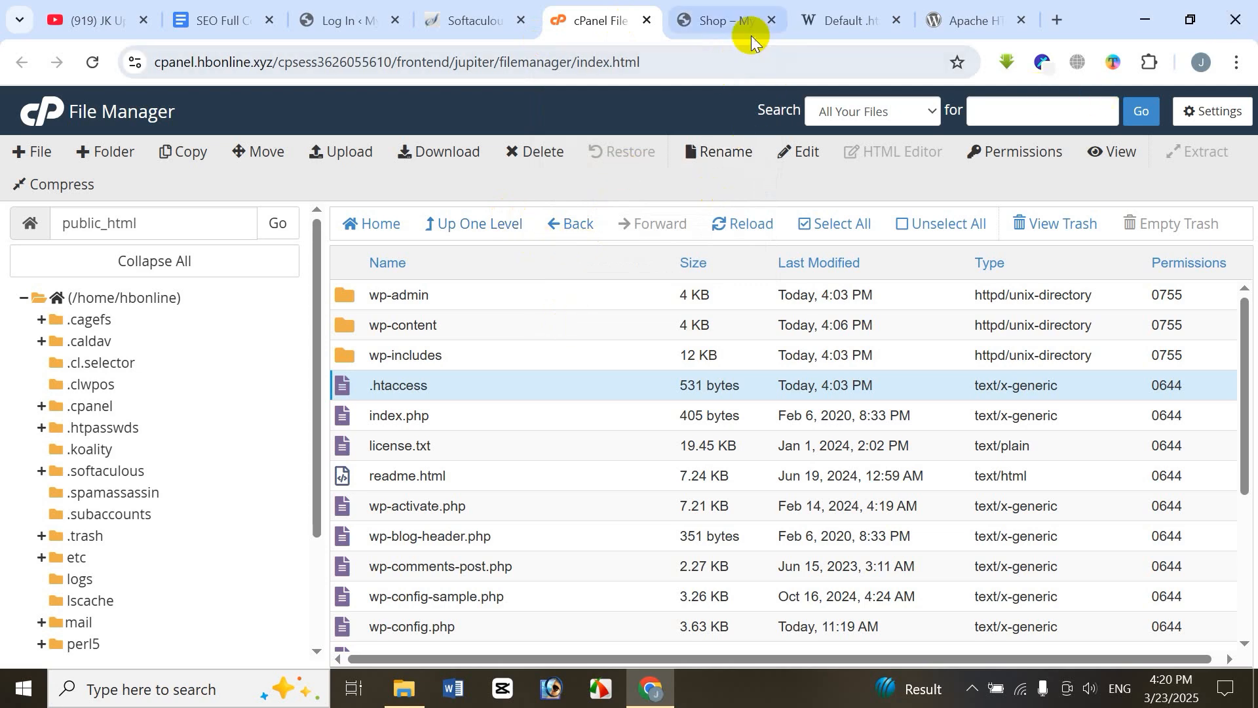
click(973, 18)
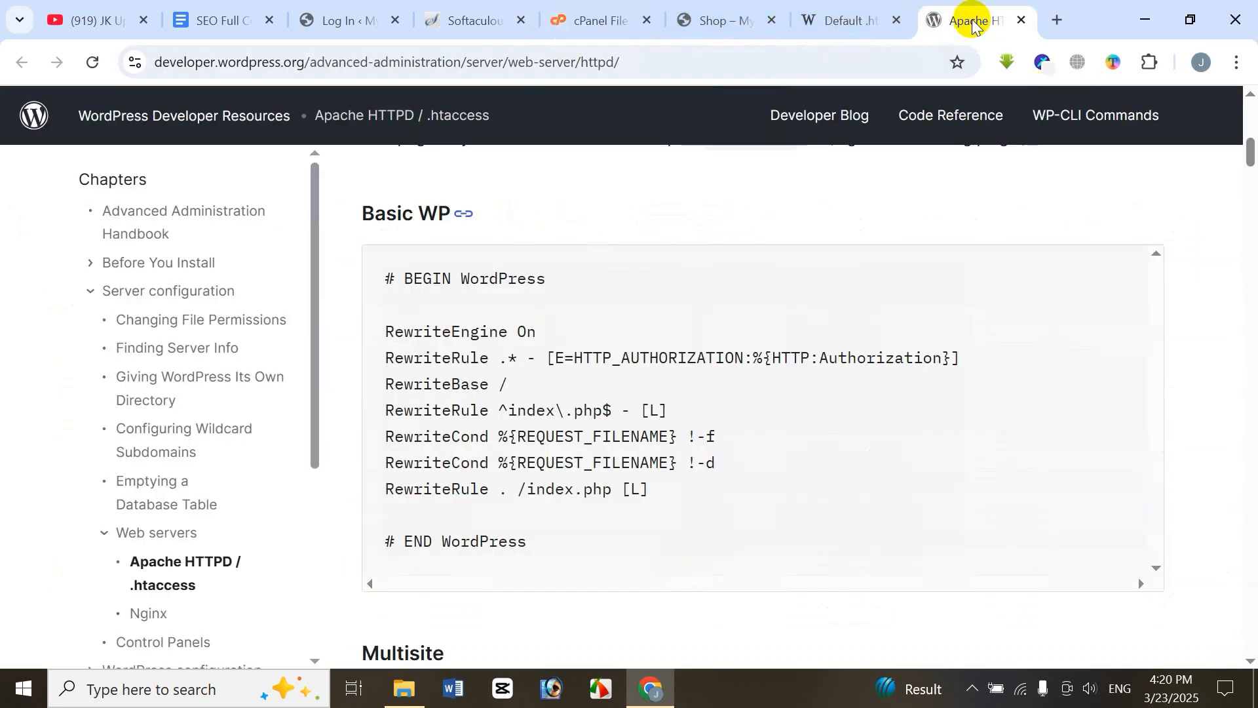
click(733, 22)
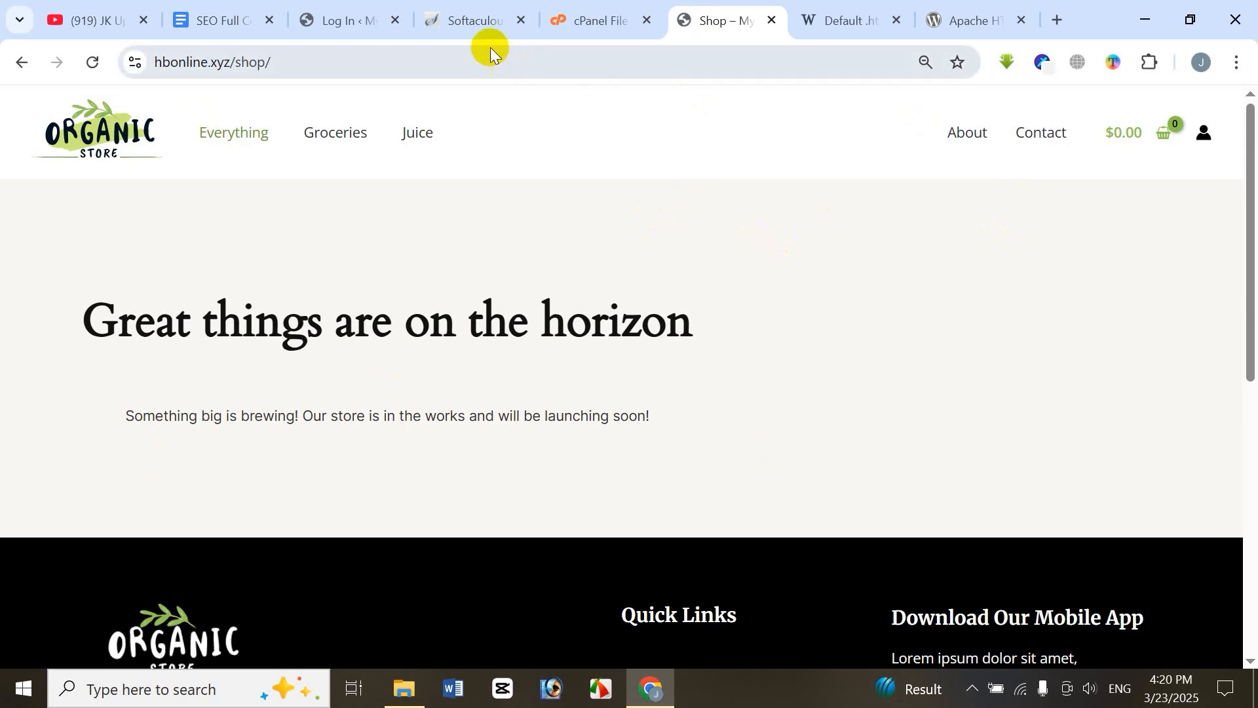
click(591, 20)
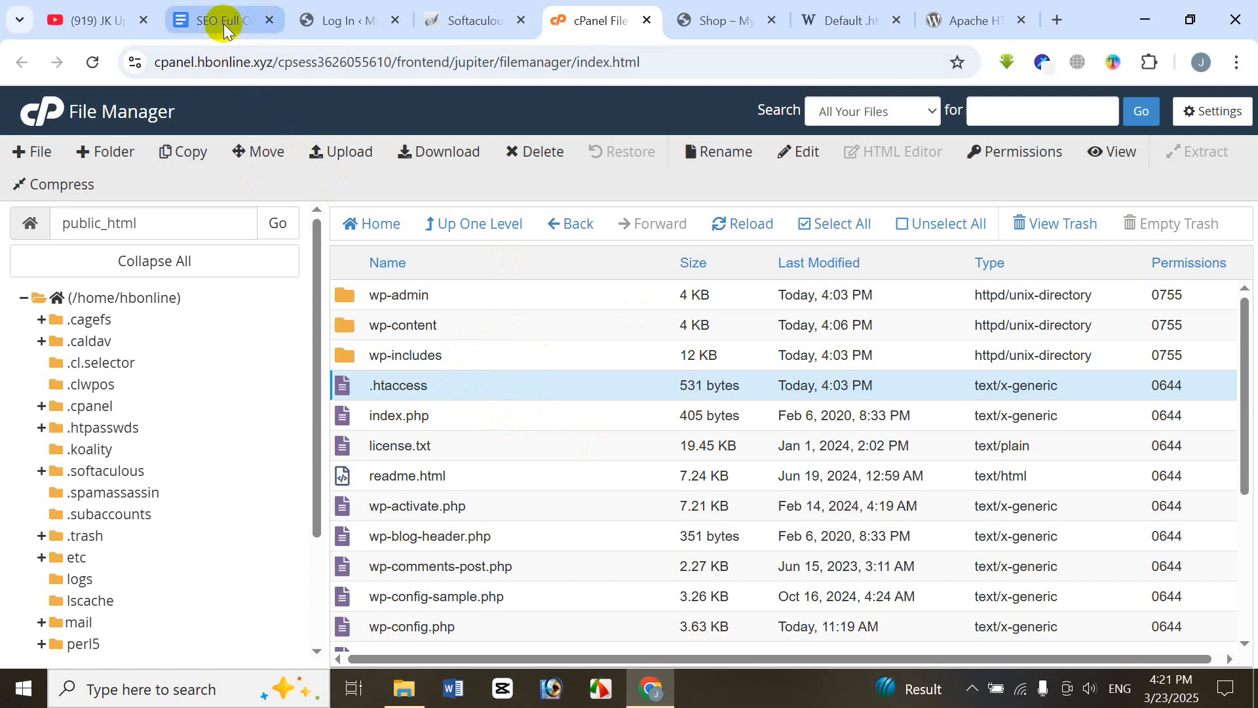
click(243, 20)
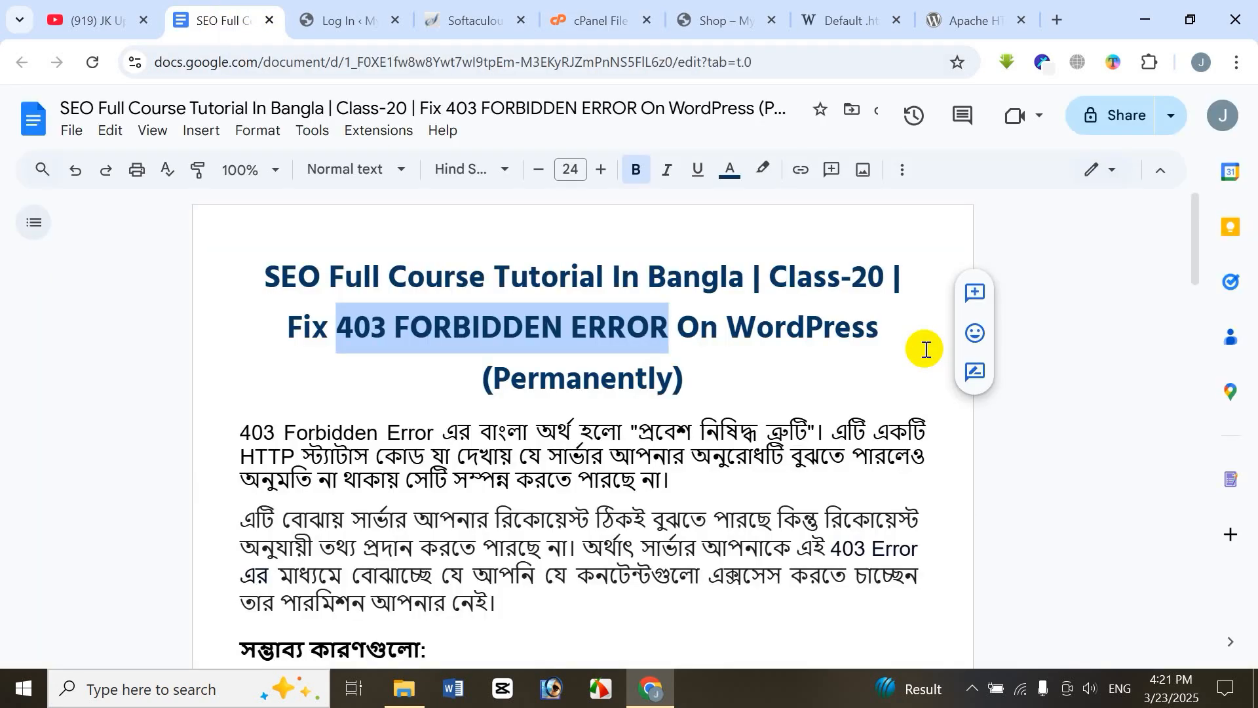
click(1070, 249)
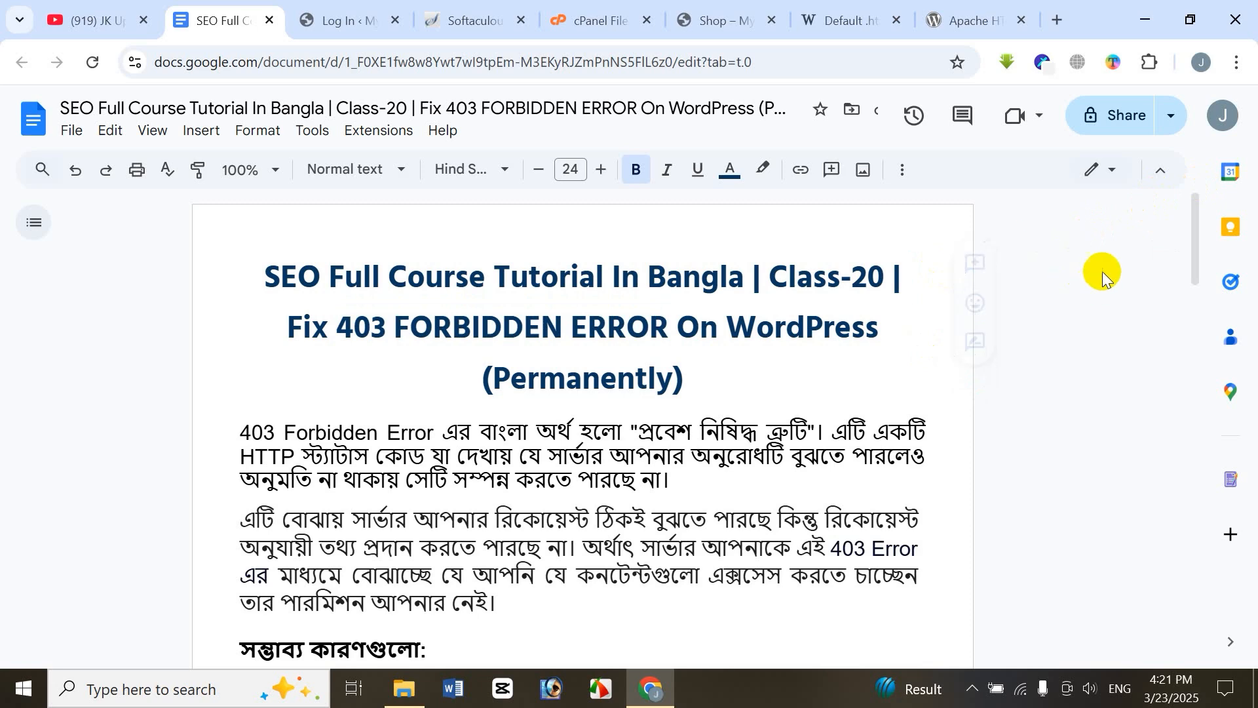
click(98, 21)
scroll(1042, 452, down, 3)
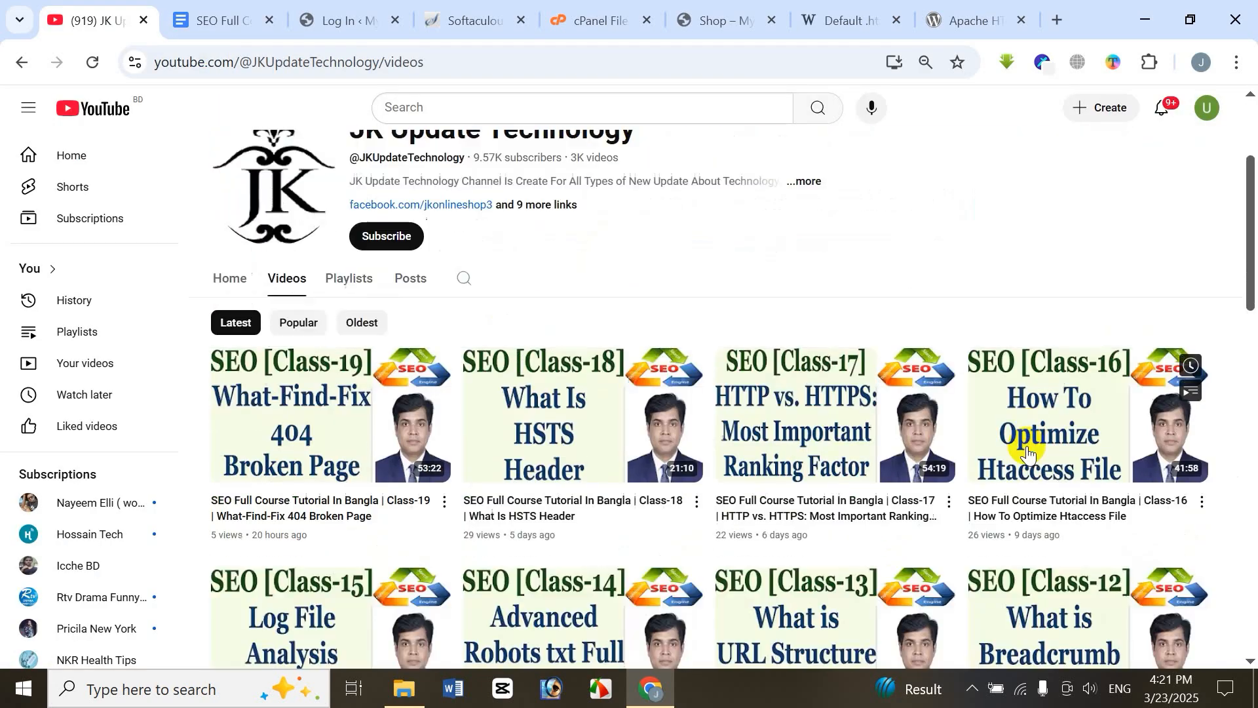
scroll(1022, 443, up, 3)
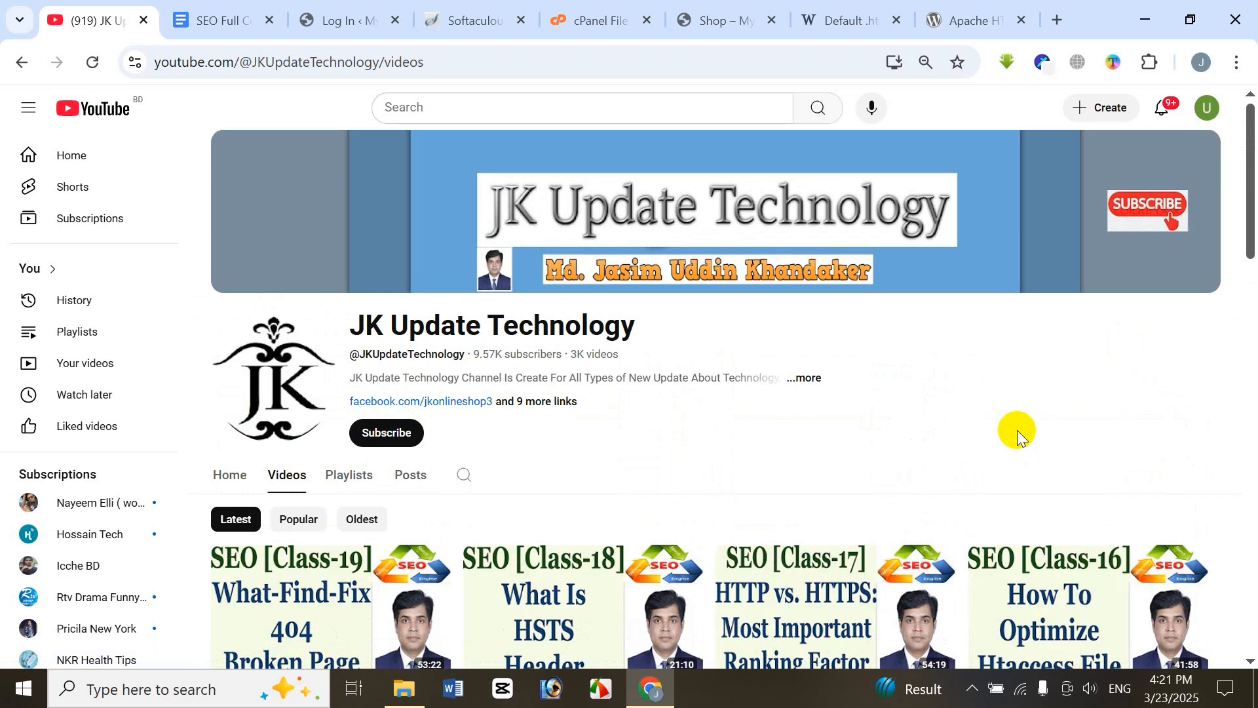